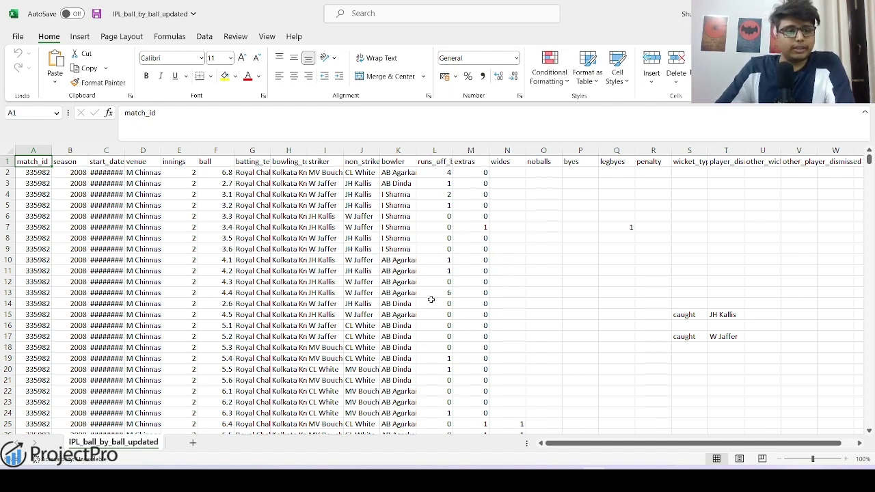
Widen the start_date column so that its dates display in full
left_click(65, 185)
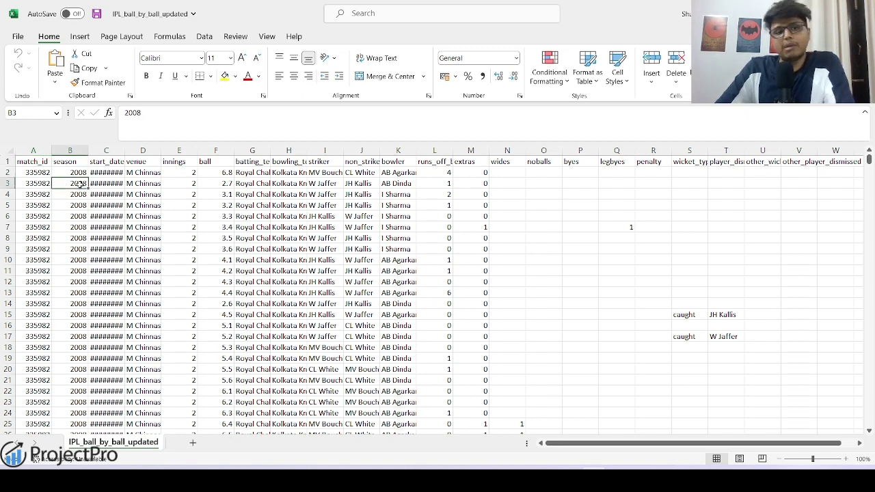
left_click(82, 174)
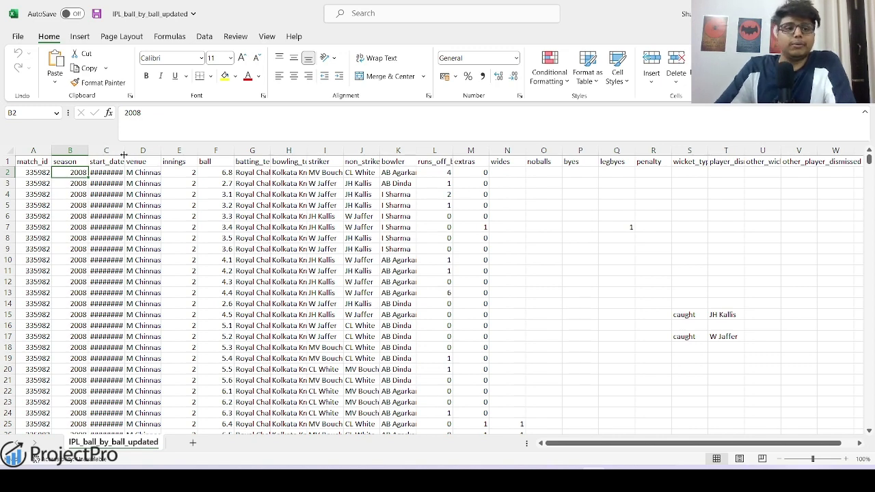
left_click_drag(125, 153, 143, 153)
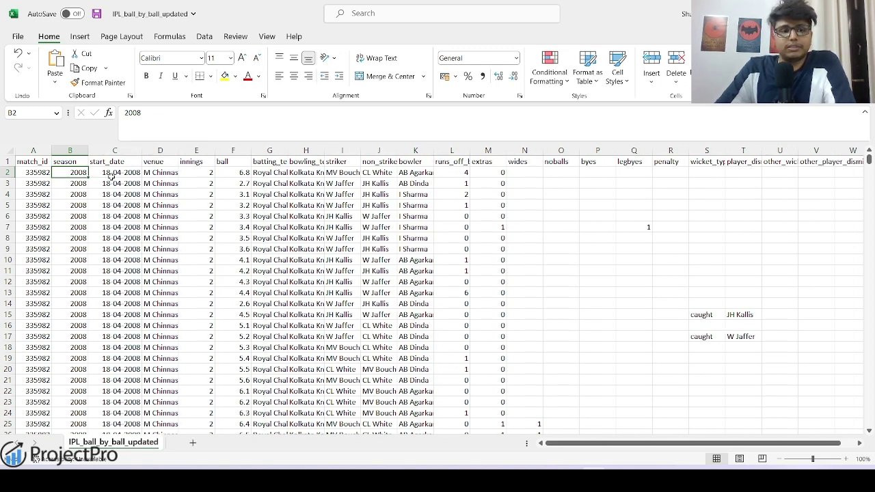
Examine the start date, venue, innings and ball number columns of the IPL ball-by-ball data
left_click(136, 173)
left_click(159, 172)
left_click(196, 175)
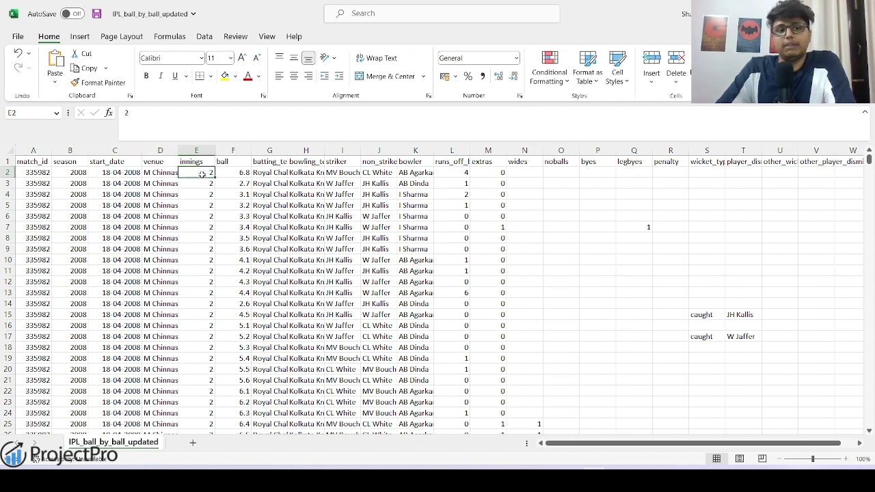
left_click(231, 172)
left_click(231, 195)
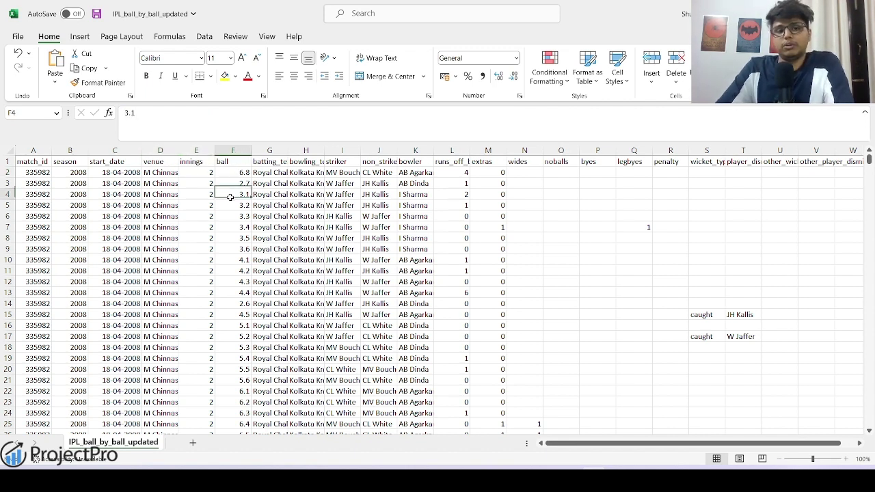
left_click(233, 227)
left_click(231, 238)
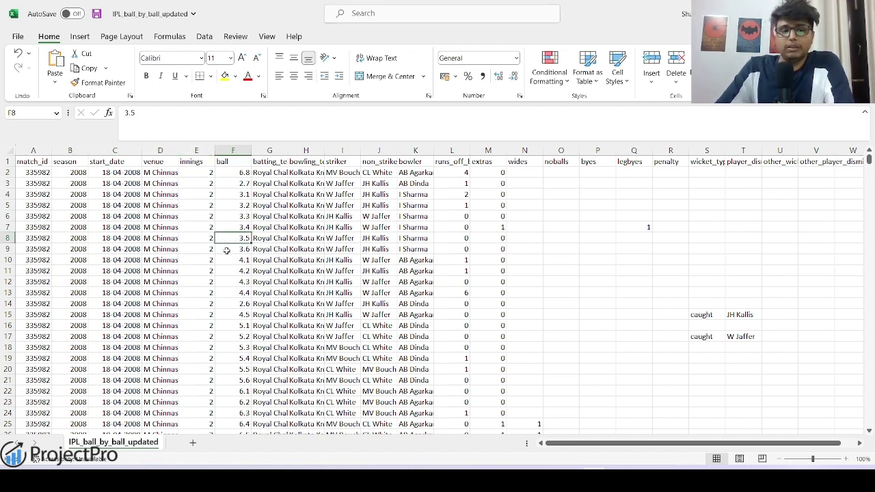
left_click(228, 225)
left_click(234, 217)
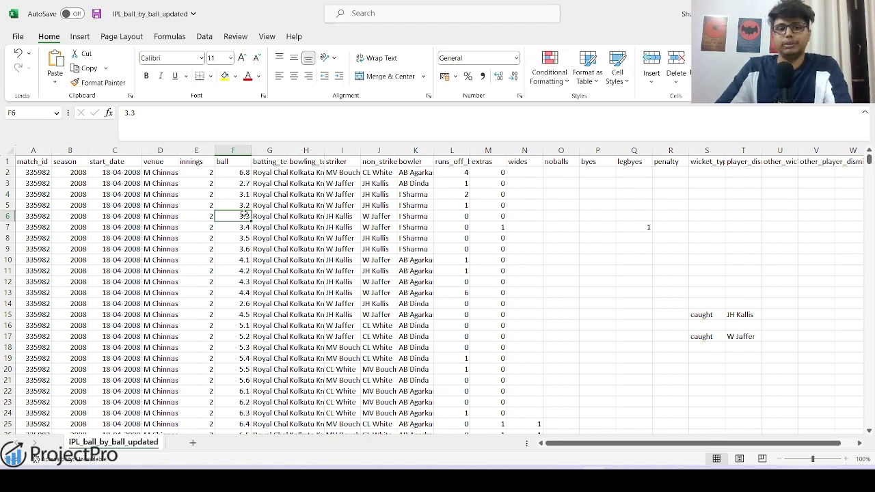
Examine the batting and bowling team, striker, non-striker, bowler and runs_off_bat columns
left_click(264, 184)
left_click(314, 186)
left_click(337, 184)
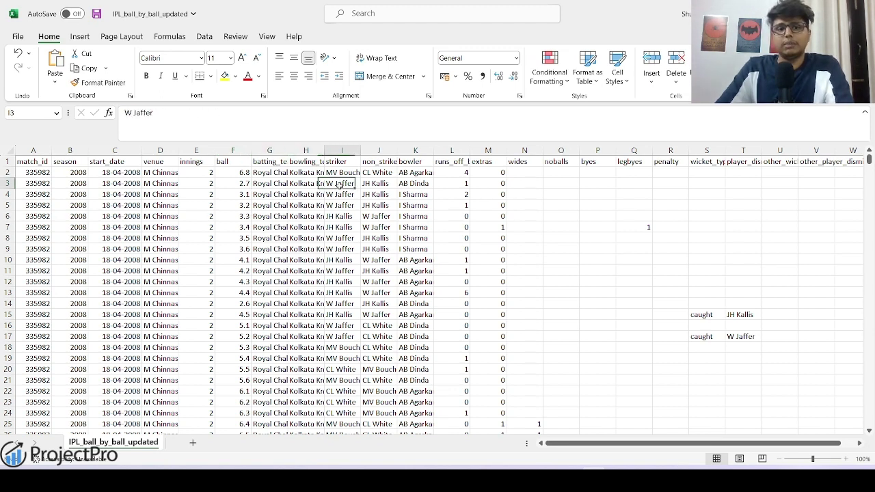
left_click(387, 184)
left_click(418, 185)
left_click(452, 183)
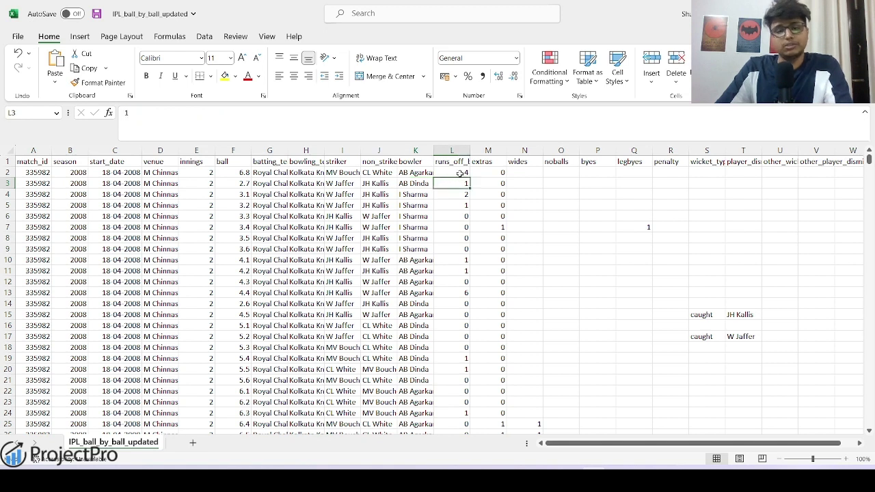
left_click(458, 161)
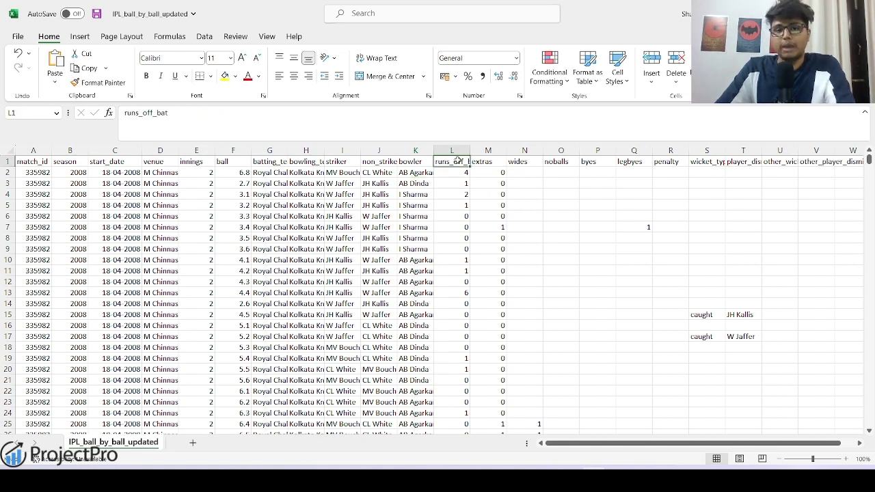
Examine the wides and noballs headers, then the wicket type and dismissed player entries
left_click(527, 160)
left_click(567, 163)
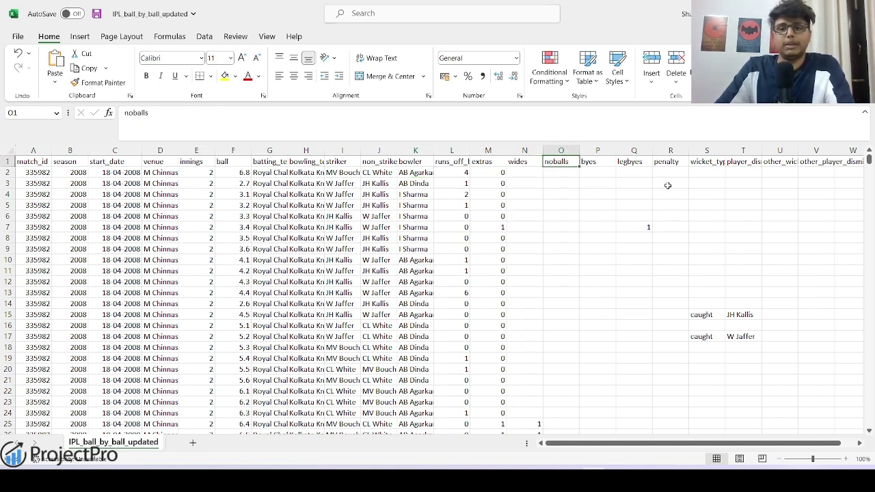
left_click_drag(601, 443, 629, 445)
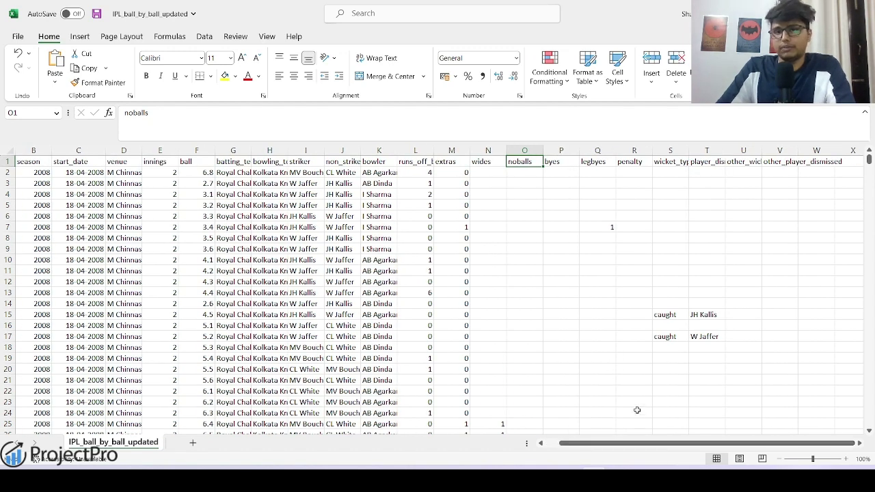
left_click(666, 162)
left_click(674, 316)
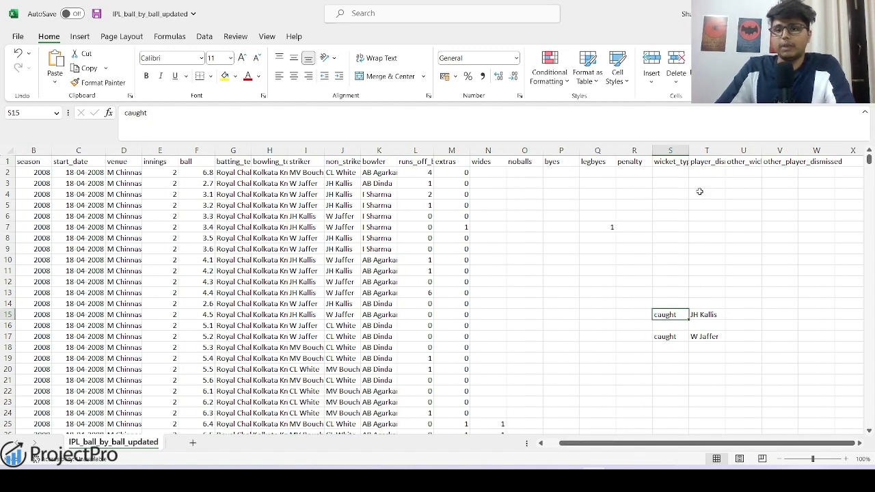
left_click(706, 317)
left_click(701, 326)
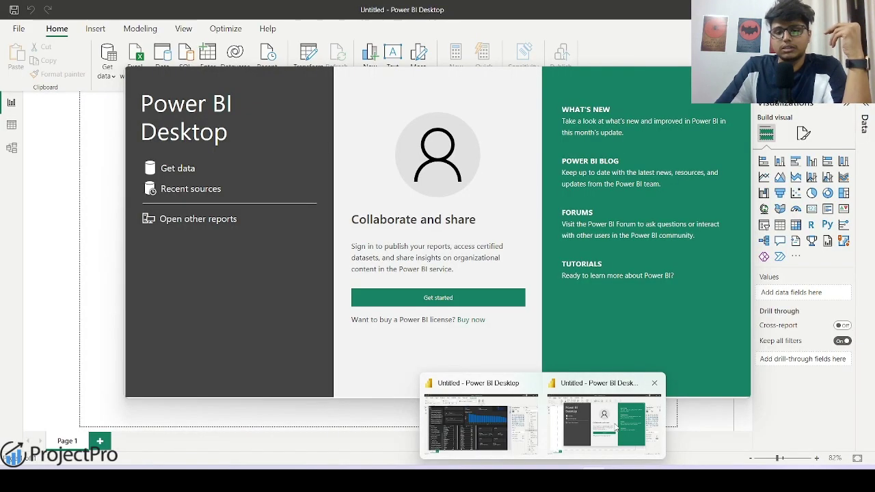
Switch to the blank Power BI Desktop report and open the list of available data sources
left_click(615, 430)
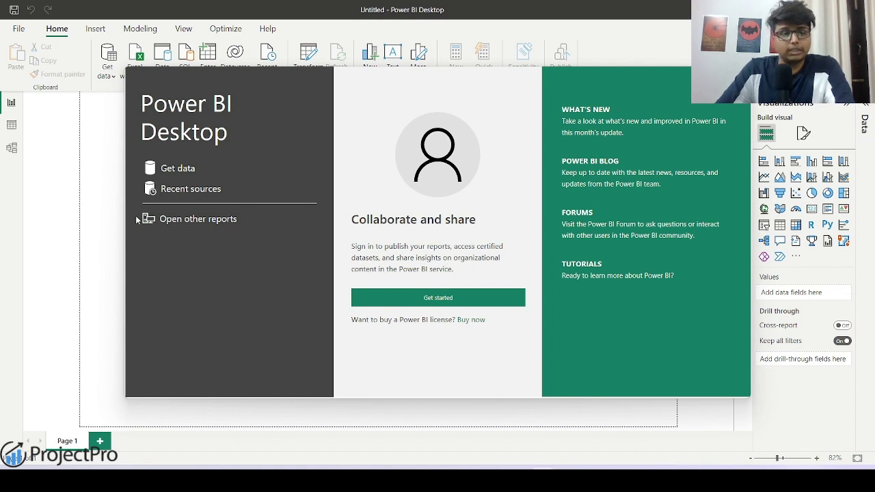
left_click(201, 173)
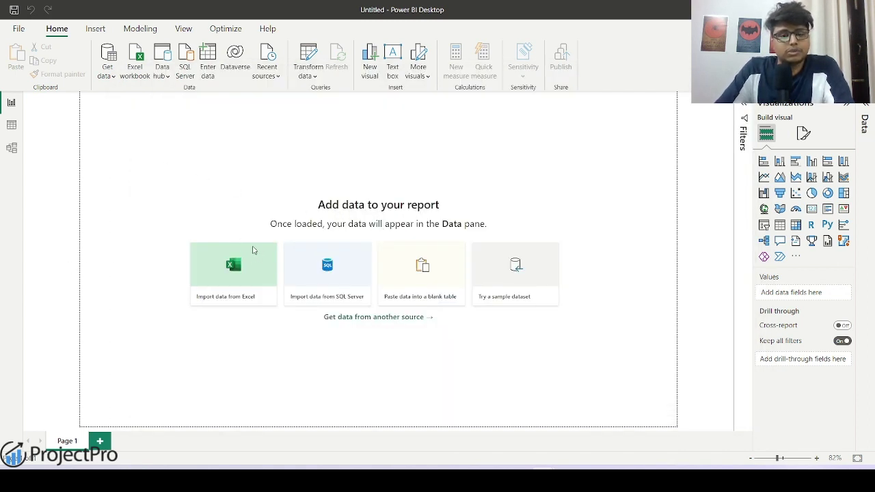
left_click(247, 251)
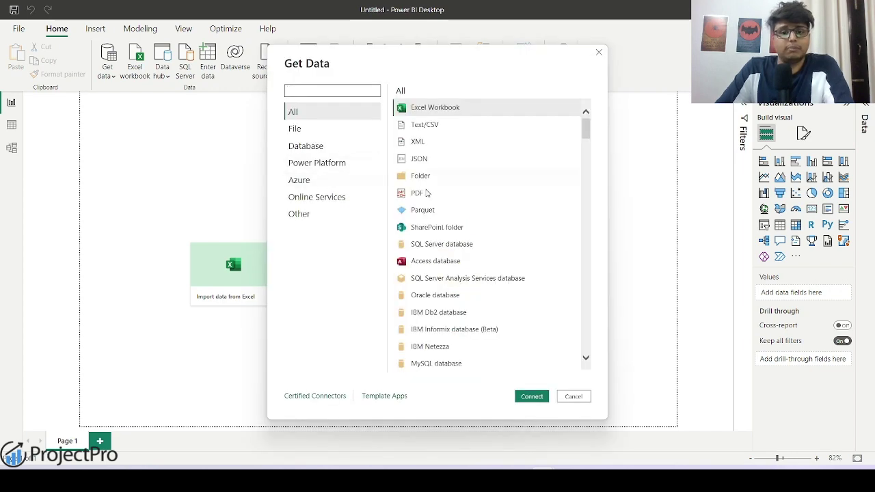
Choose Text/CSV as the data source and connect to it
scroll(445, 241, "down", 6)
scroll(449, 239, "up", 6)
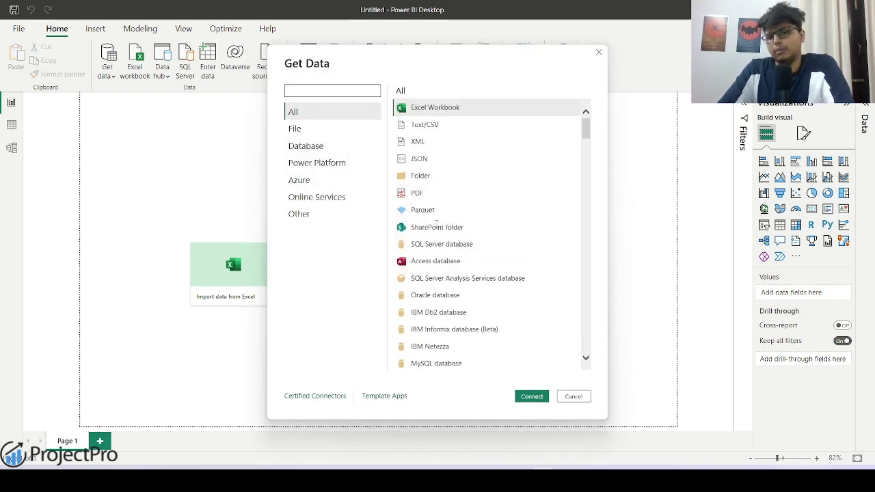
scroll(444, 237, "down", 5)
scroll(444, 237, "down", 4)
scroll(437, 239, "up", 10)
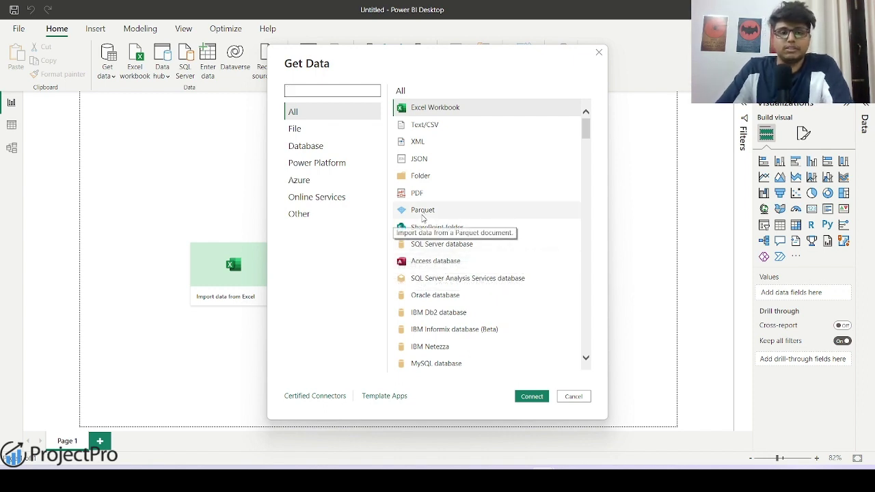
left_click(443, 128)
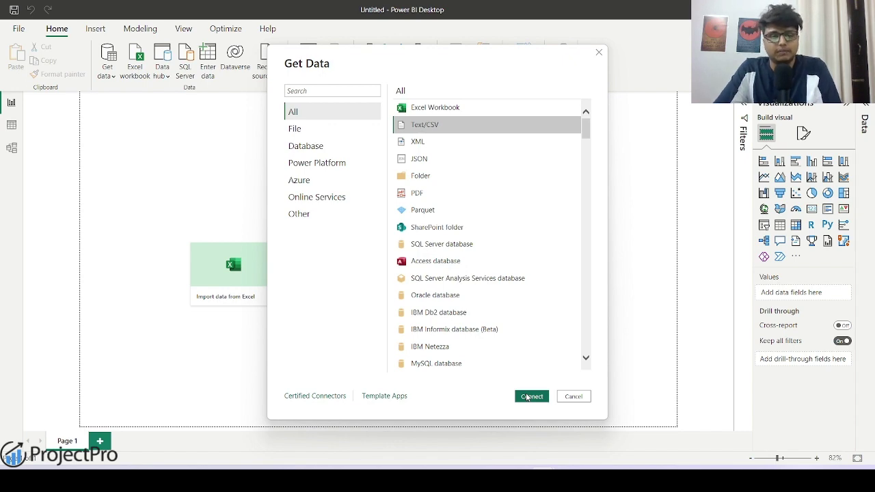
left_click(530, 397)
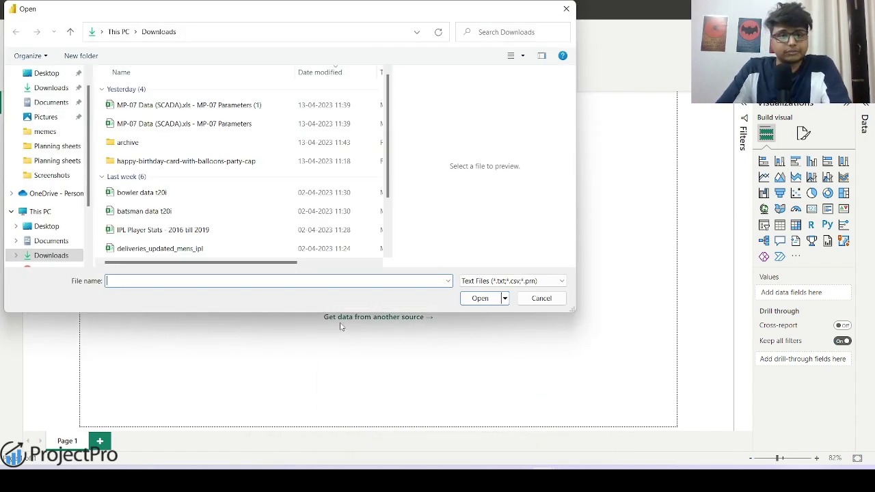
Open the IPL_ball_by_ball_updated CSV file from the Desktop folder and bring it into Power Query for transformation
scroll(171, 202, "down", 3)
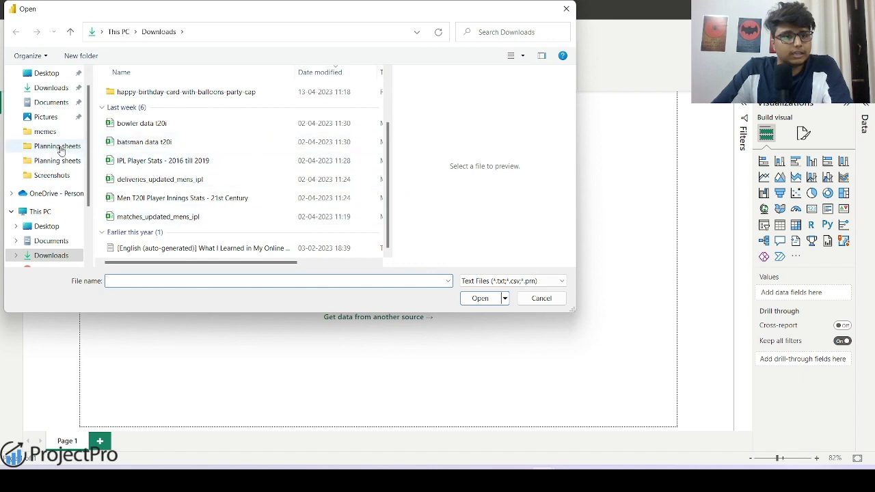
left_click(43, 73)
left_click(169, 185)
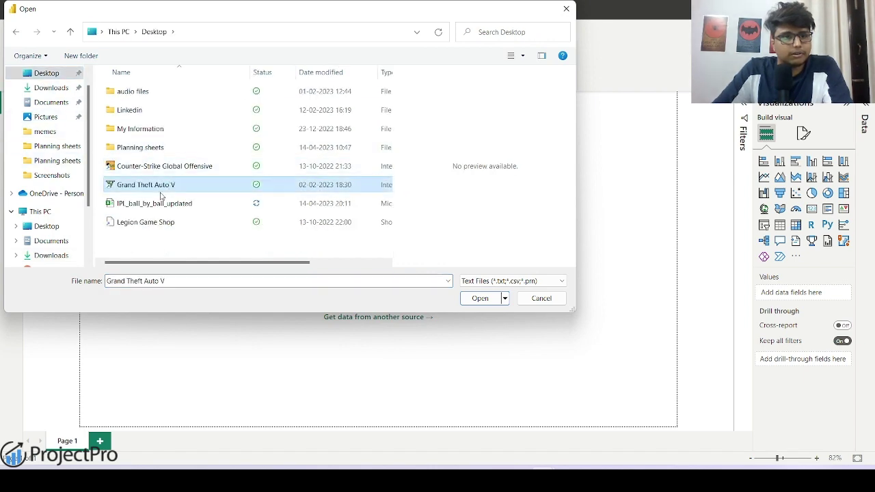
left_click(162, 203)
left_click(481, 304)
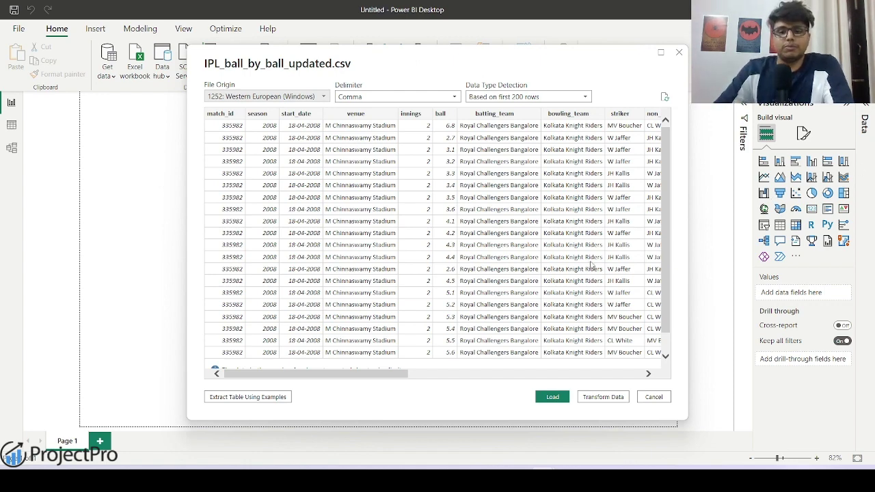
left_click_drag(394, 373, 594, 380)
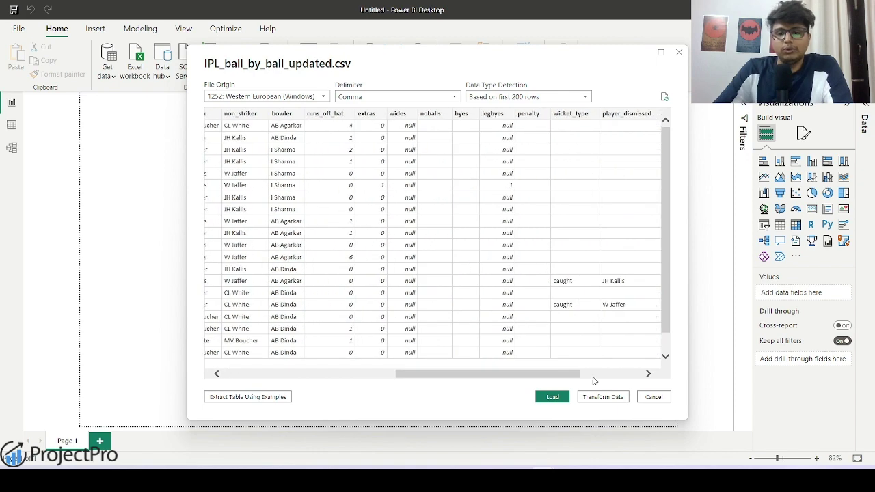
left_click(604, 397)
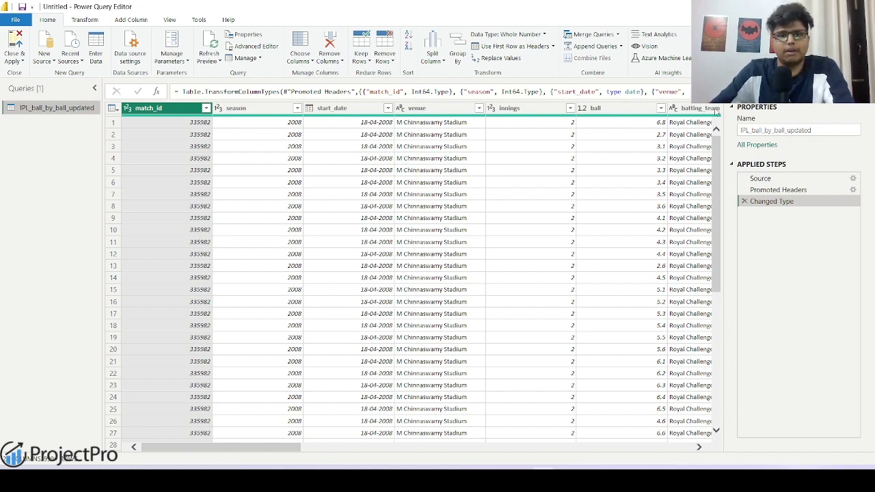
Examine the imported columns from innings to player_dismissed, checking the batting team and the wicket_type entries
left_click_drag(179, 447, 281, 454)
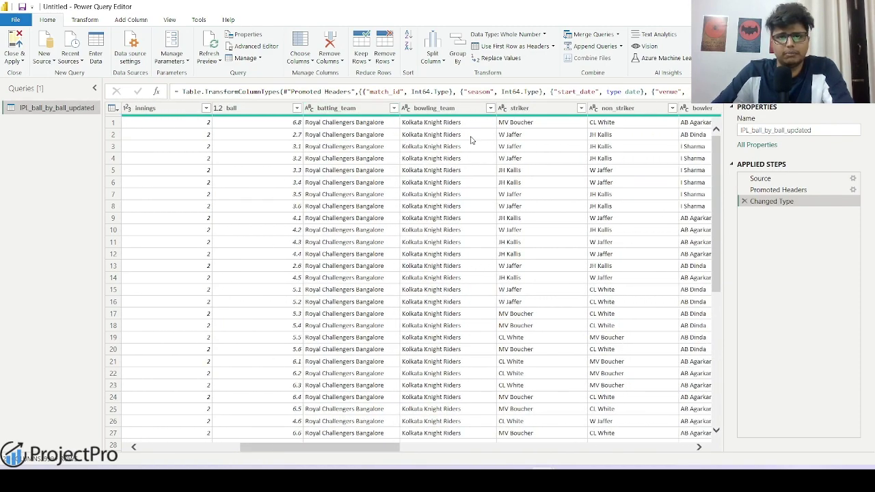
left_click(363, 125)
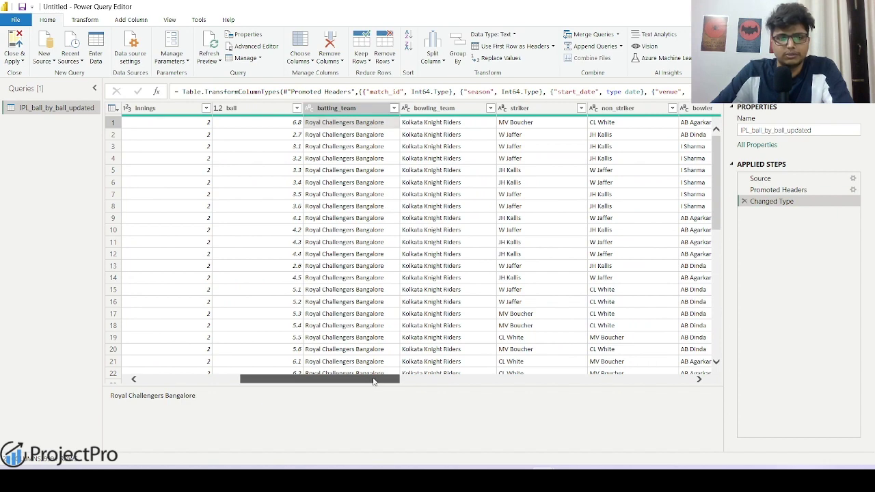
left_click_drag(374, 382, 413, 381)
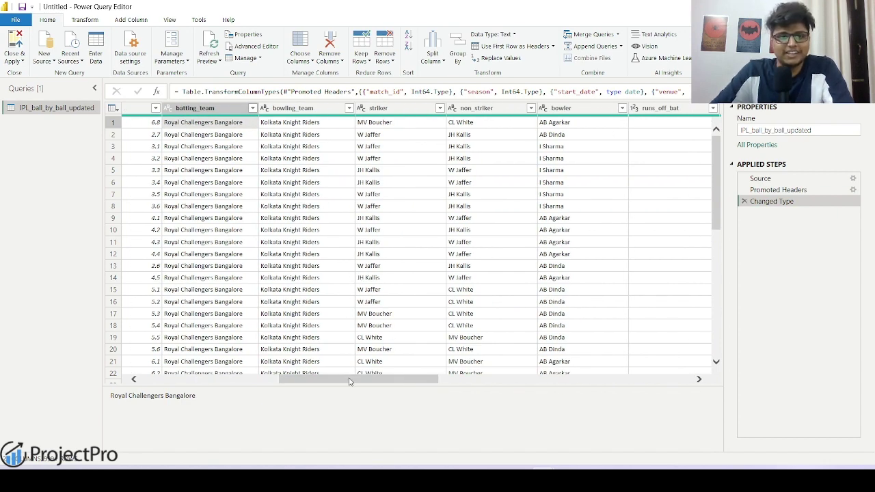
left_click_drag(349, 382, 547, 384)
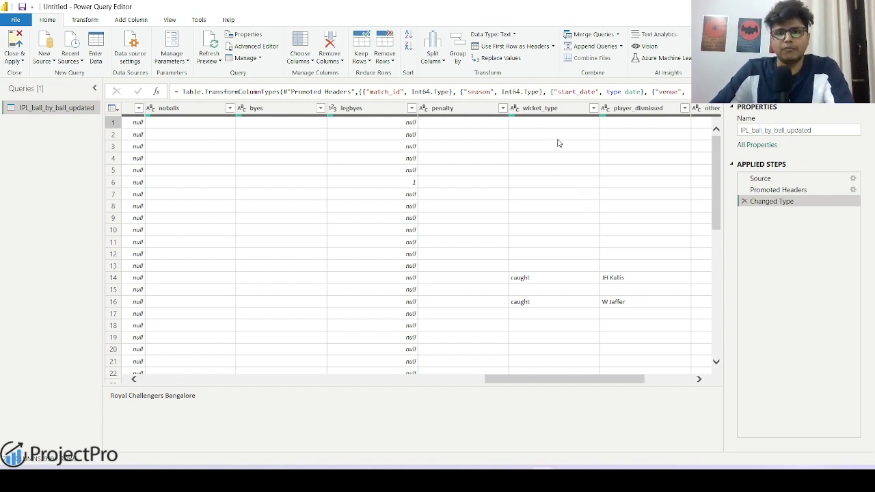
left_click(535, 255)
left_click(535, 278)
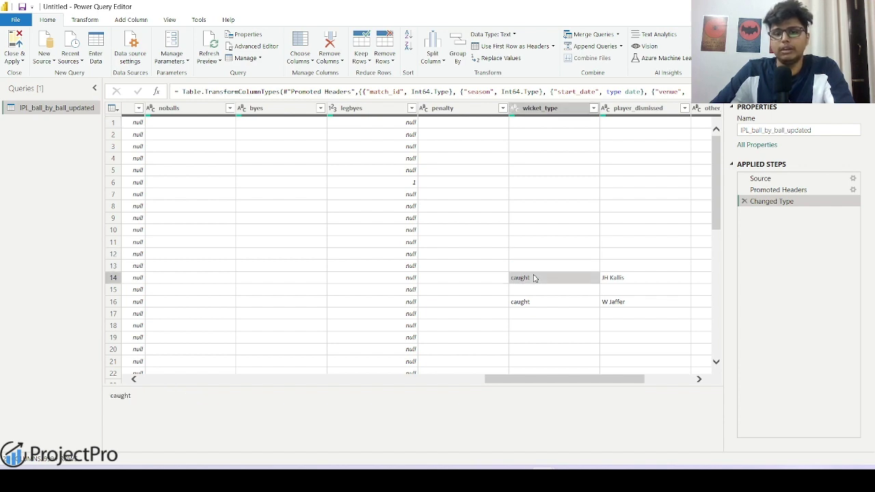
left_click(541, 302)
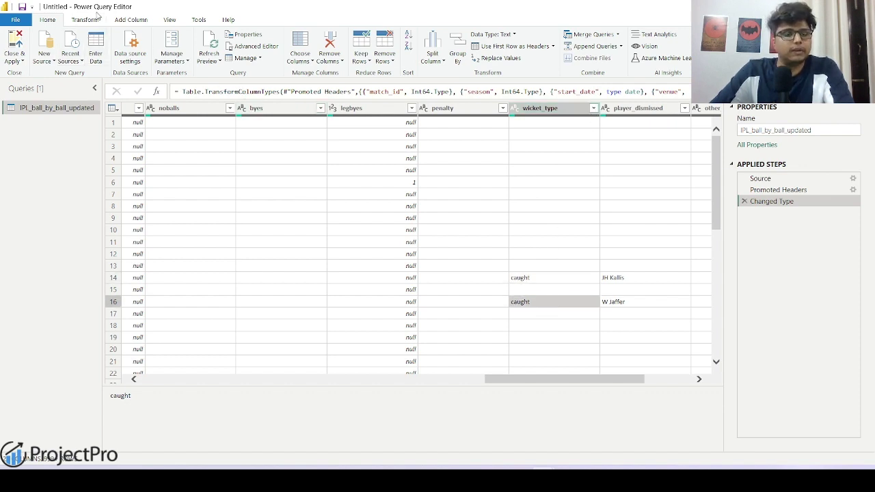
Start a conditional column named Out whose condition is that wicket_type does not equal an empty value
left_click(131, 20)
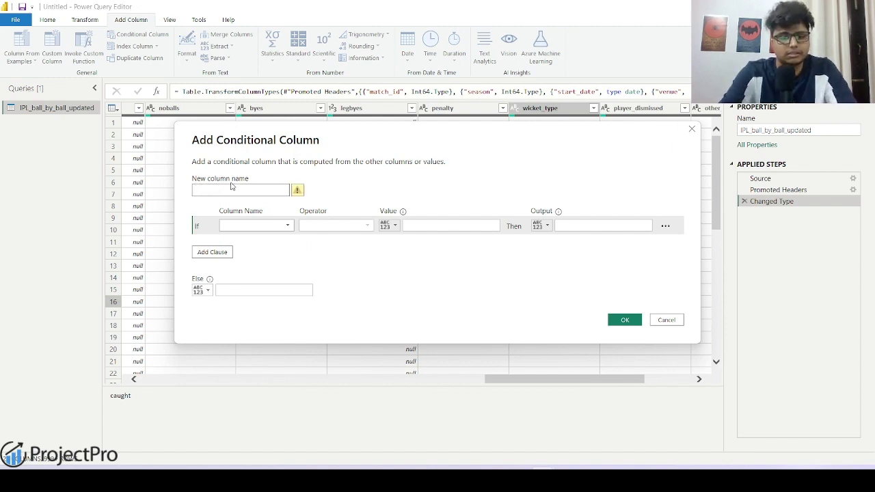
key("Caps_Lock")
type("C")
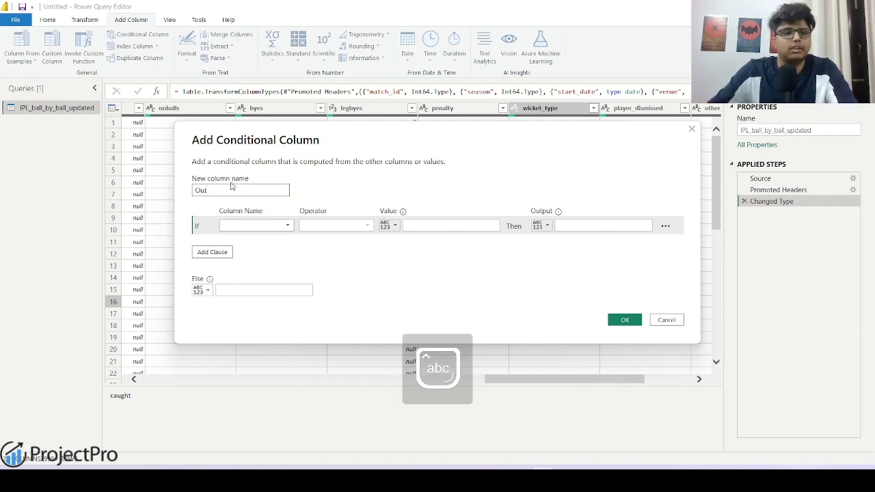
left_click(263, 226)
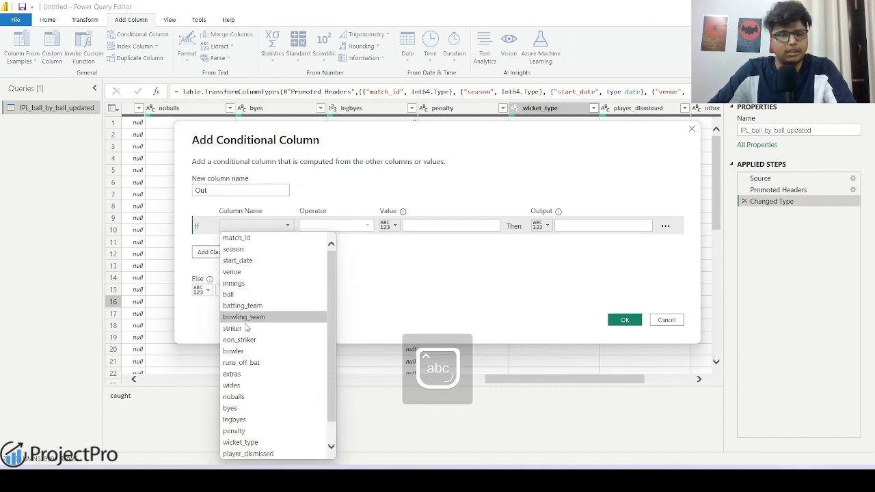
left_click(243, 442)
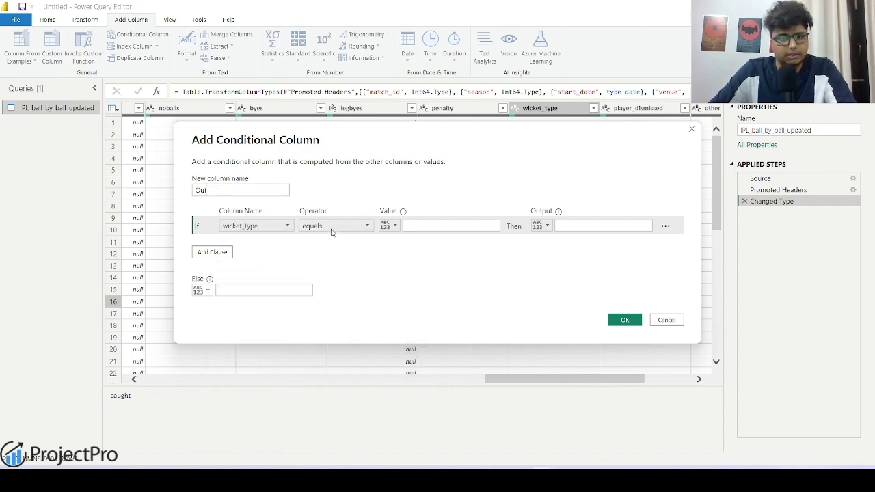
left_click(434, 228)
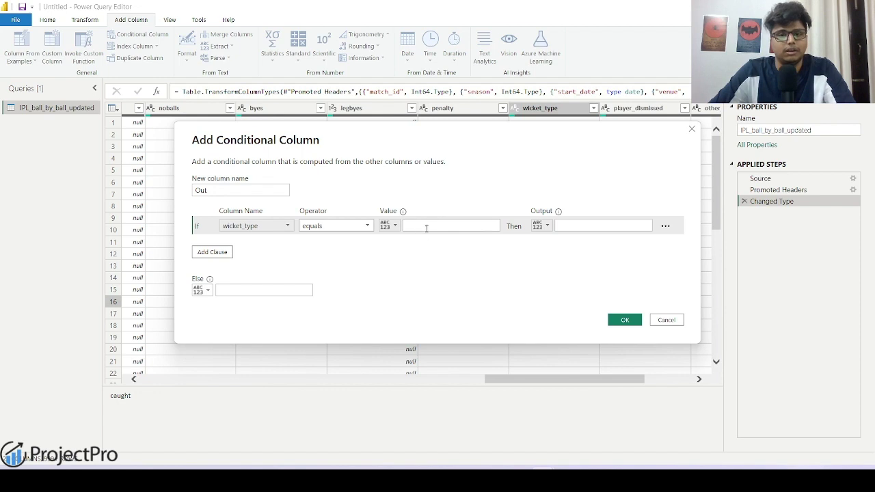
left_click(335, 225)
left_click(333, 250)
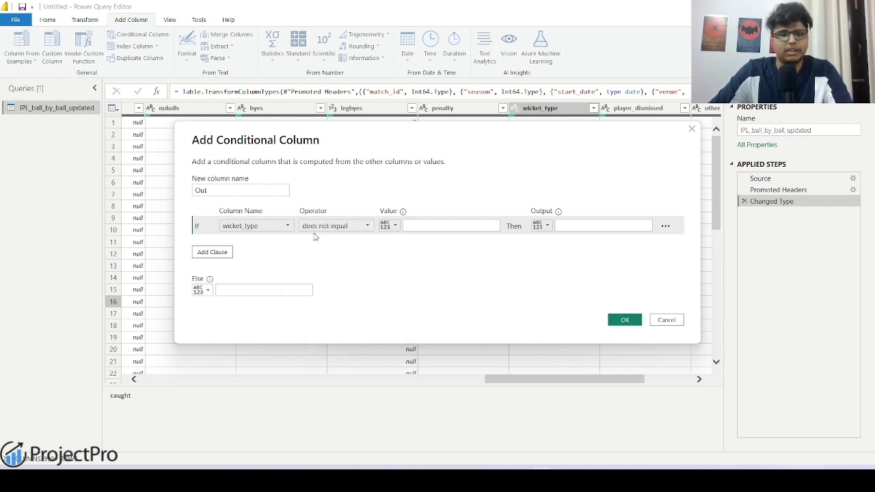
left_click(437, 229)
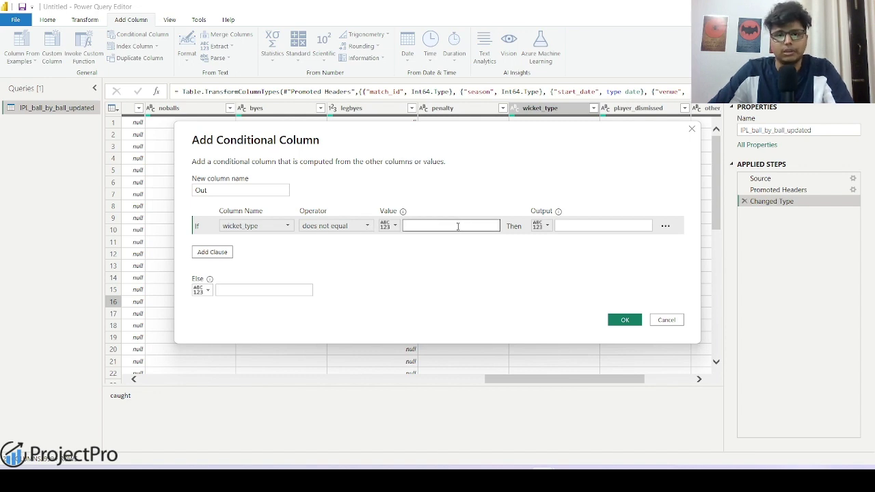
Set the Out condition's output to 1 and its else value to 0, and create the column
left_click(581, 226)
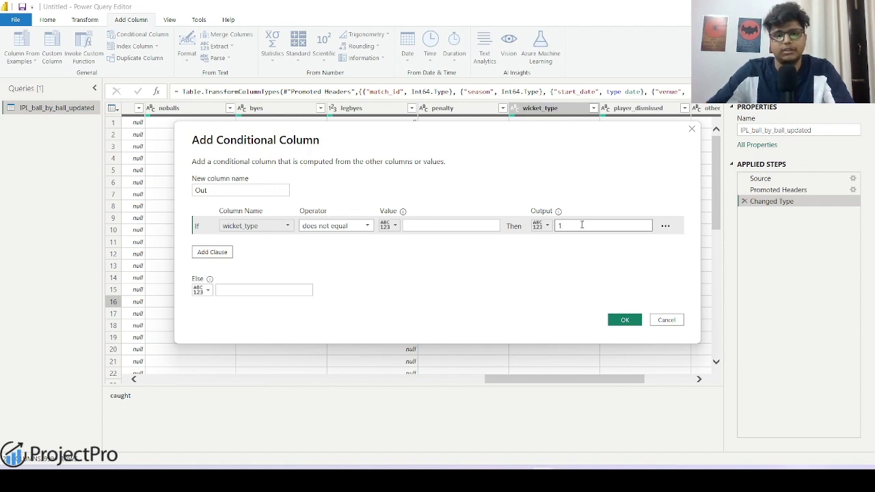
left_click(238, 290)
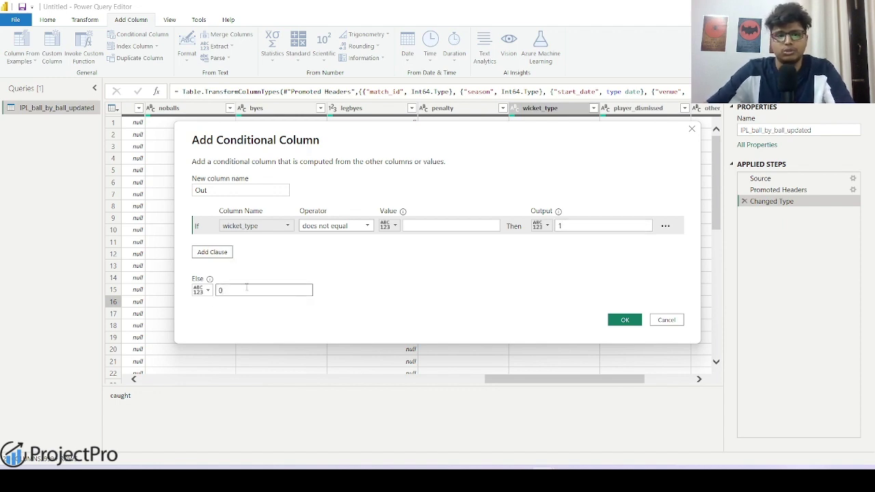
left_click(546, 227)
left_click(508, 263)
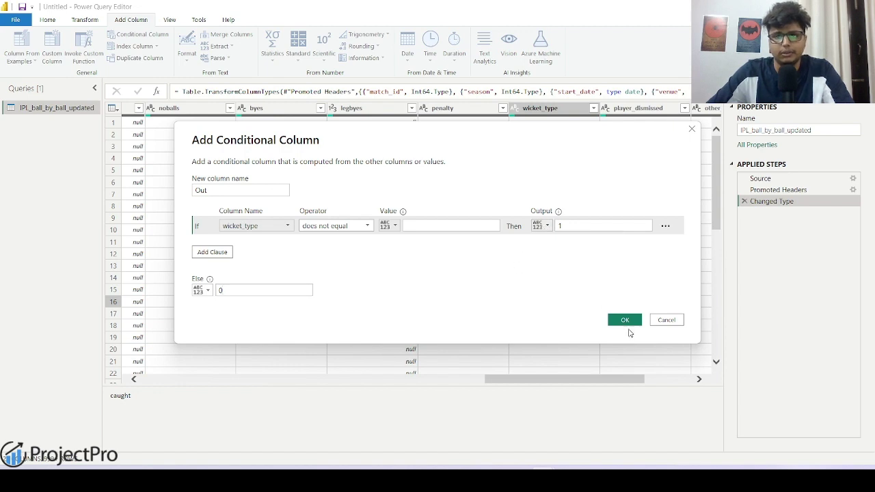
left_click(623, 321)
Check the Out values against the wicket_type and player_dismissed entries in the same rows
left_click(571, 217)
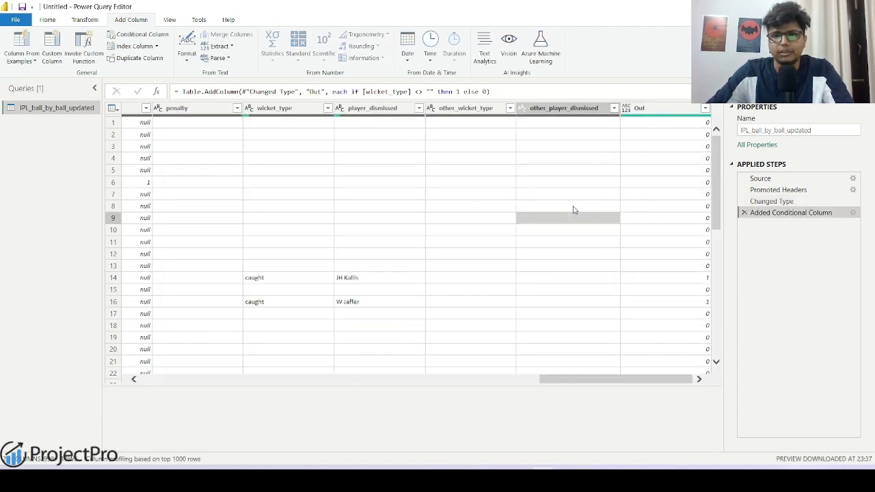
left_click(649, 109)
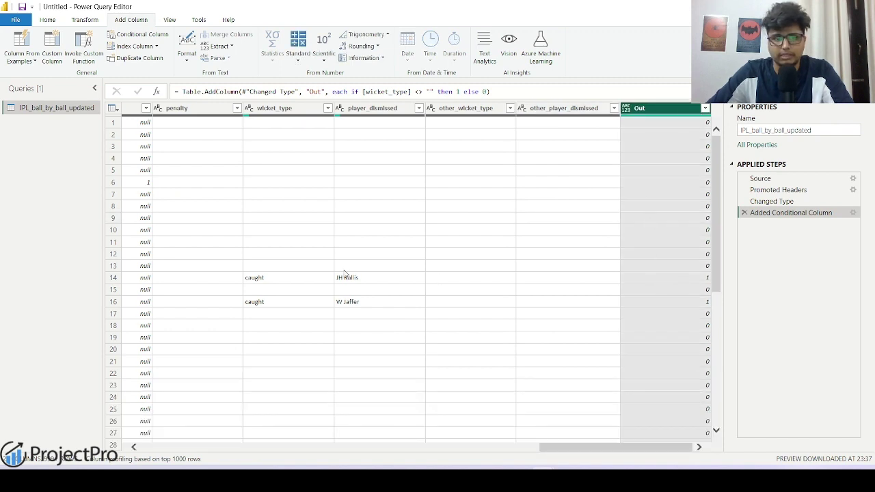
left_click(328, 280)
left_click(350, 279)
left_click(663, 281)
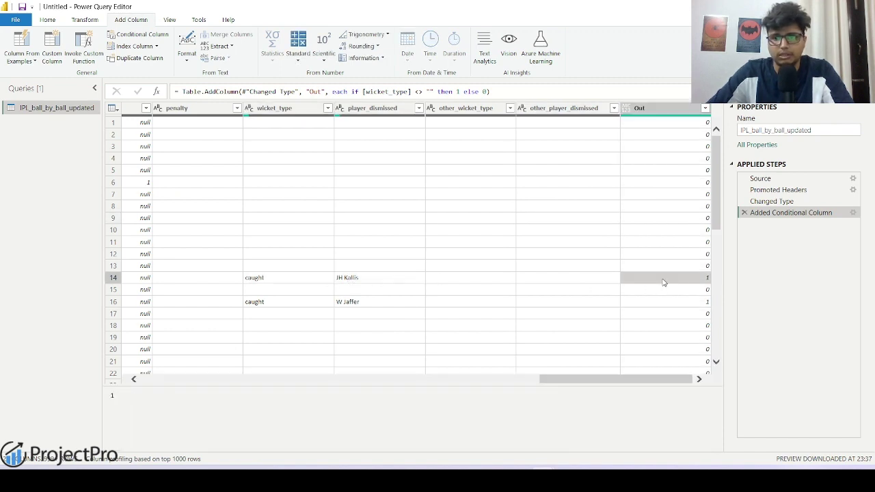
left_click(649, 109)
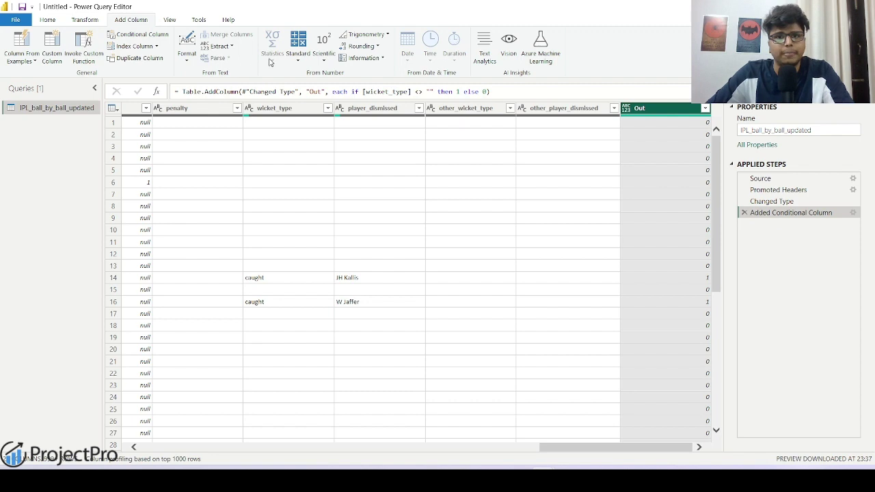
left_click(49, 19)
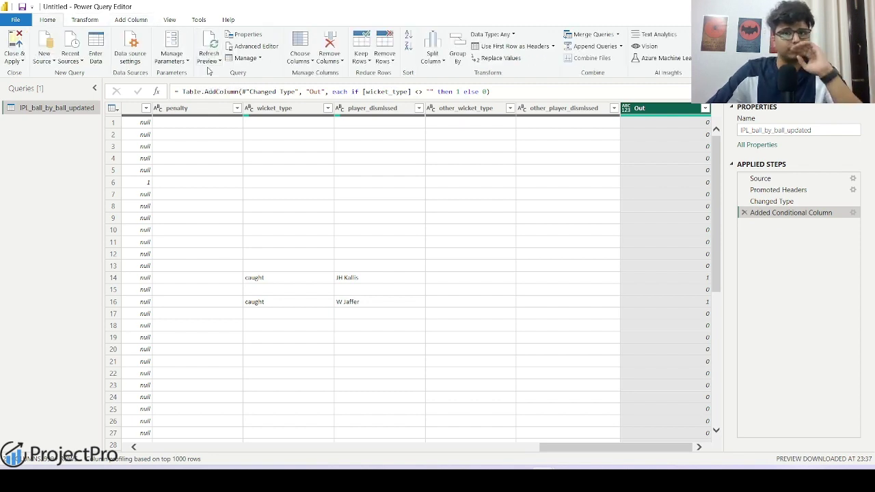
left_click(88, 22)
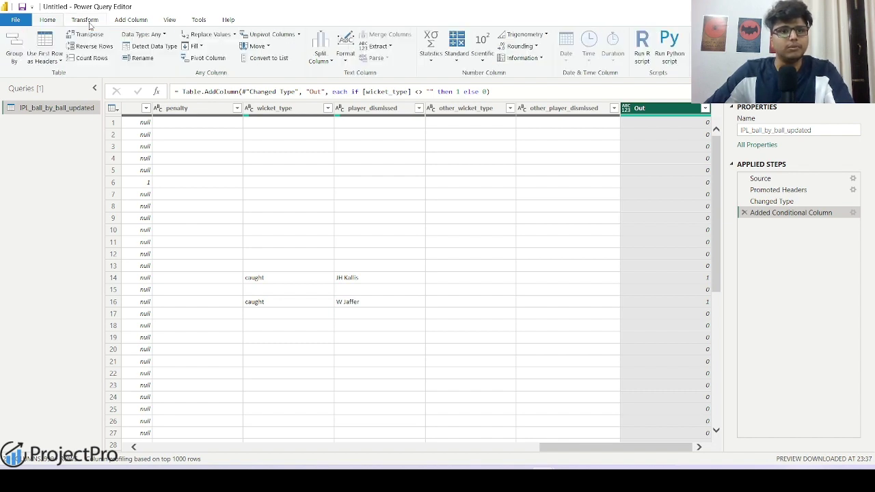
left_click(132, 20)
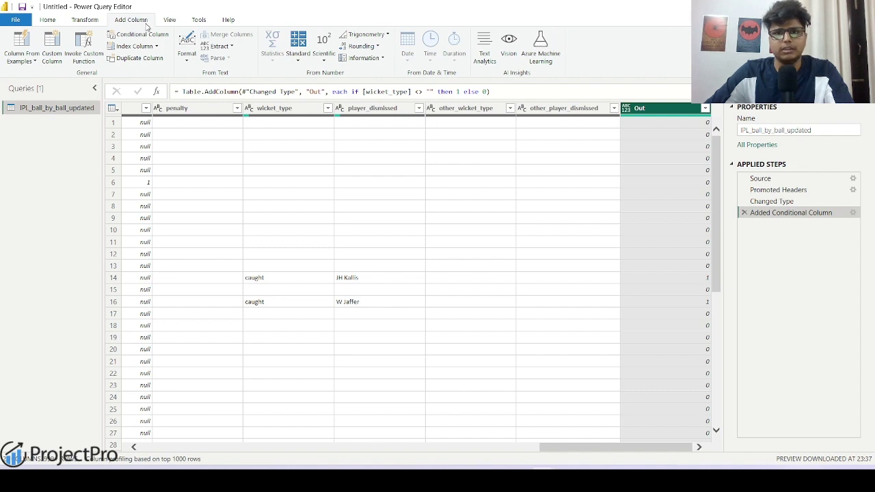
right_click(648, 110)
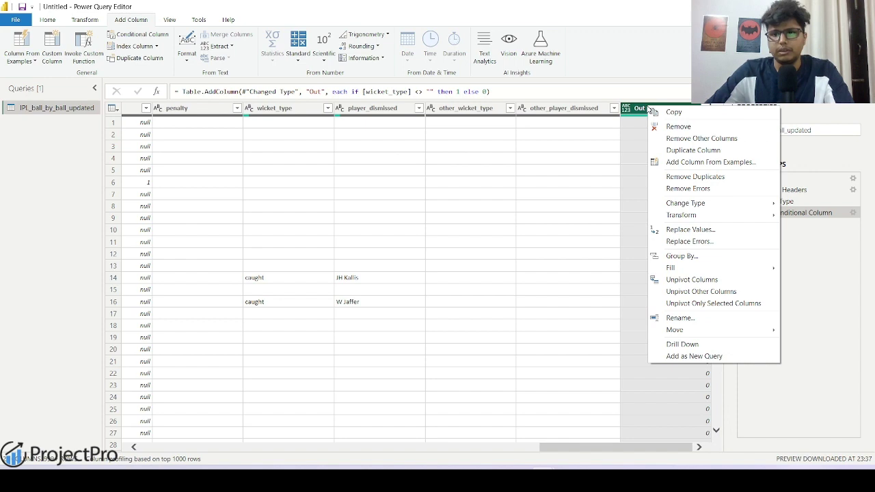
left_click(544, 168)
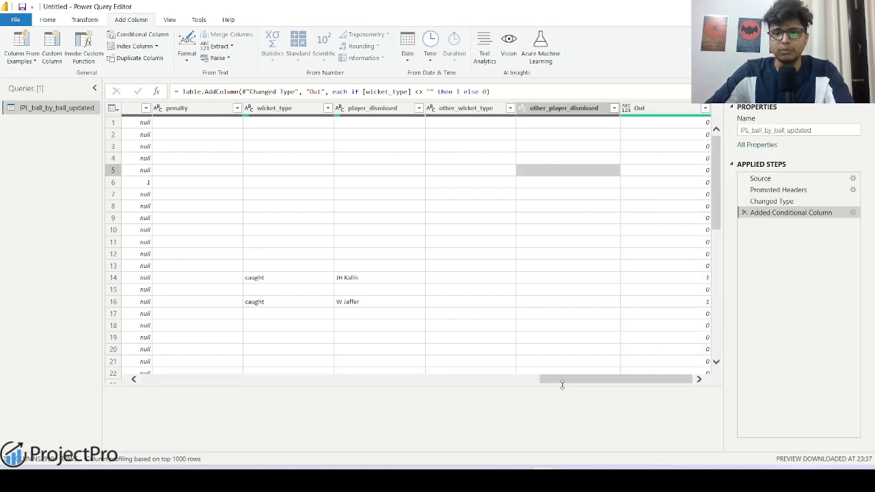
left_click_drag(566, 404, 573, 455)
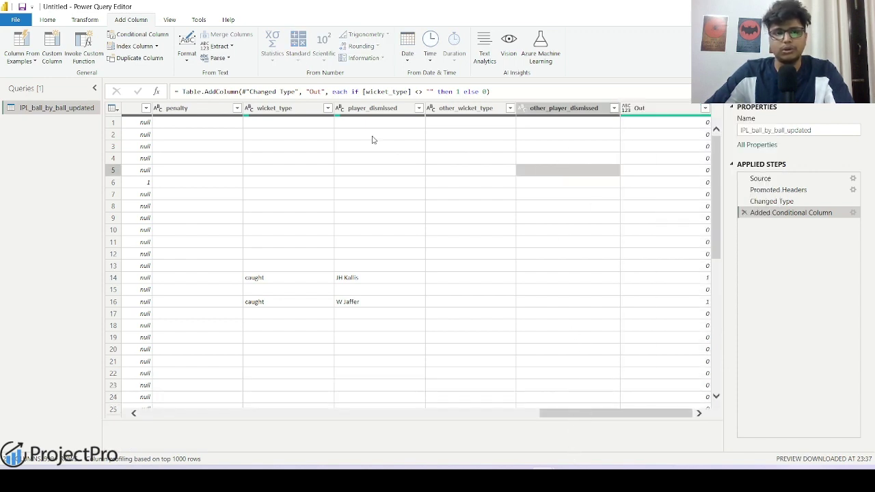
left_click_drag(624, 415, 654, 417)
left_click_drag(579, 405, 339, 406)
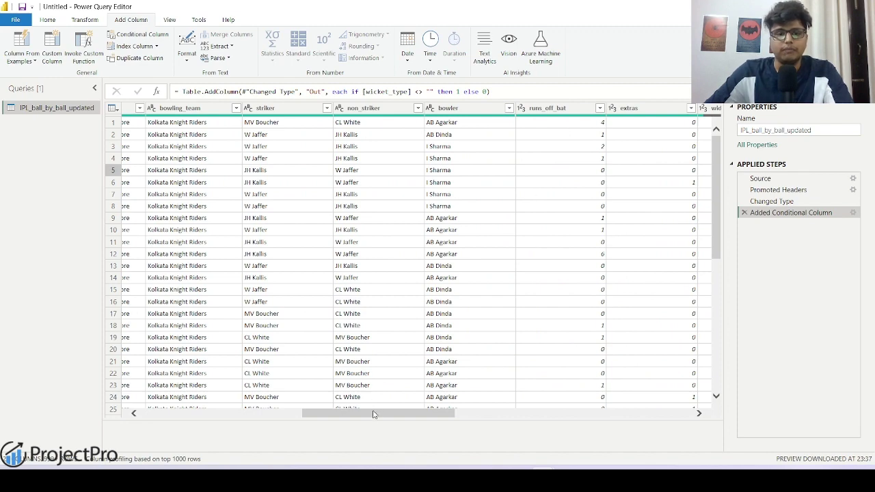
left_click_drag(374, 415, 634, 438)
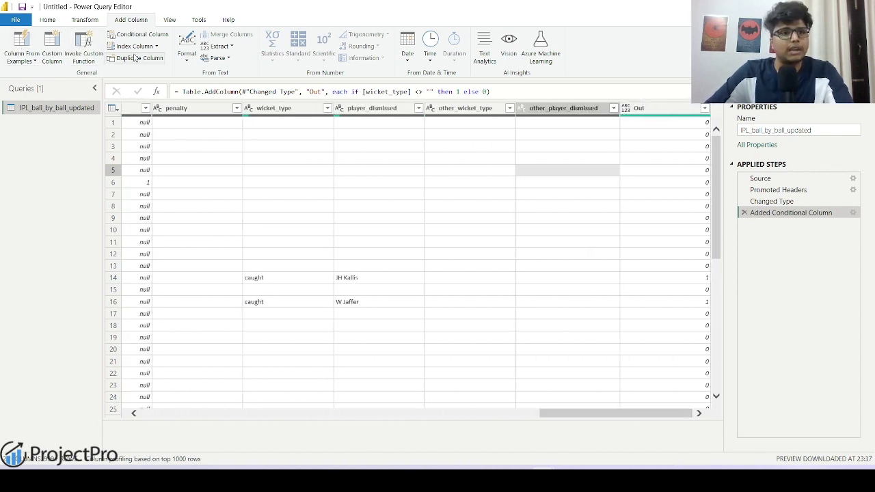
Start a custom column named Overs and begin its formula with the Number.RoundUp function
left_click(58, 48)
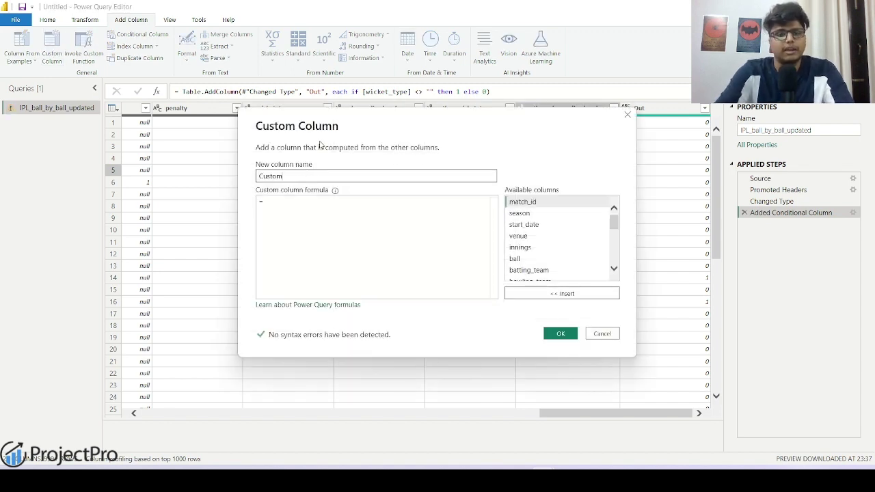
type("Overs")
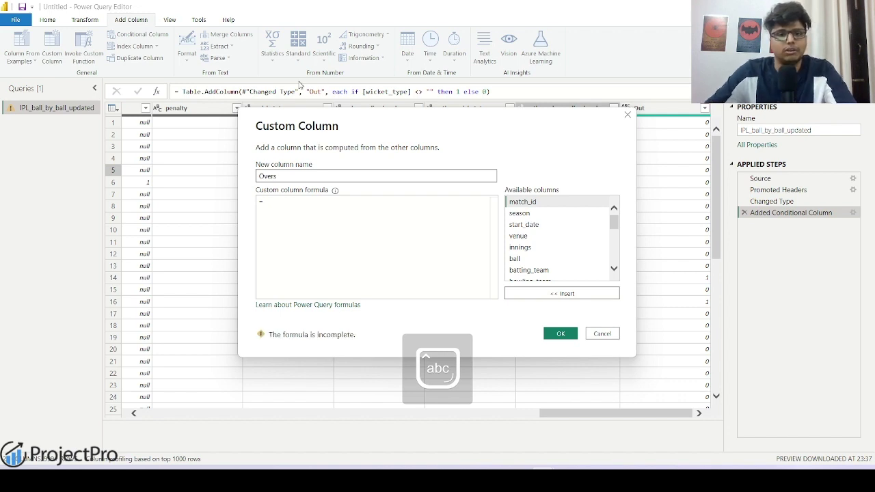
key("Tab")
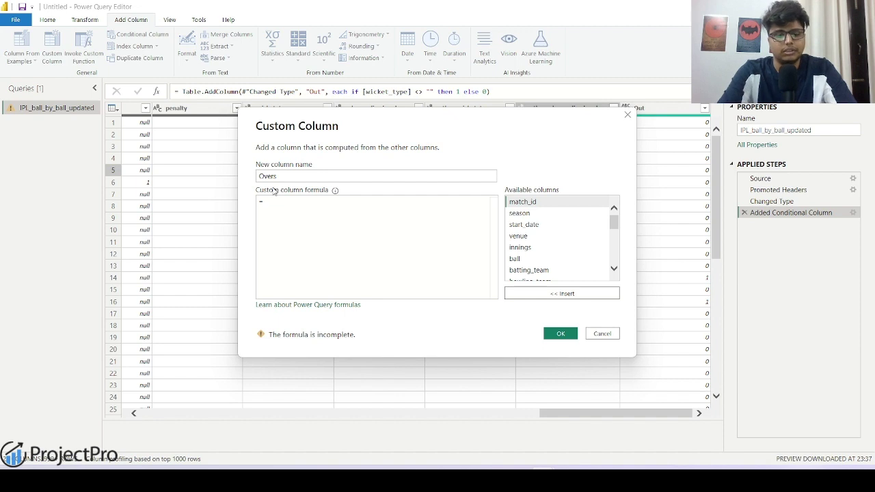
type("rou")
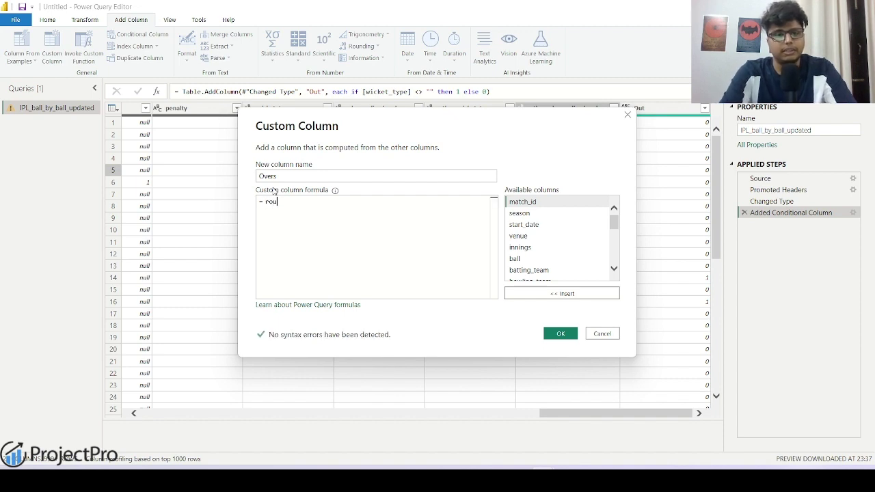
key("BackSpace")
key("BackSpace")
key("BackSpace")
type("roun")
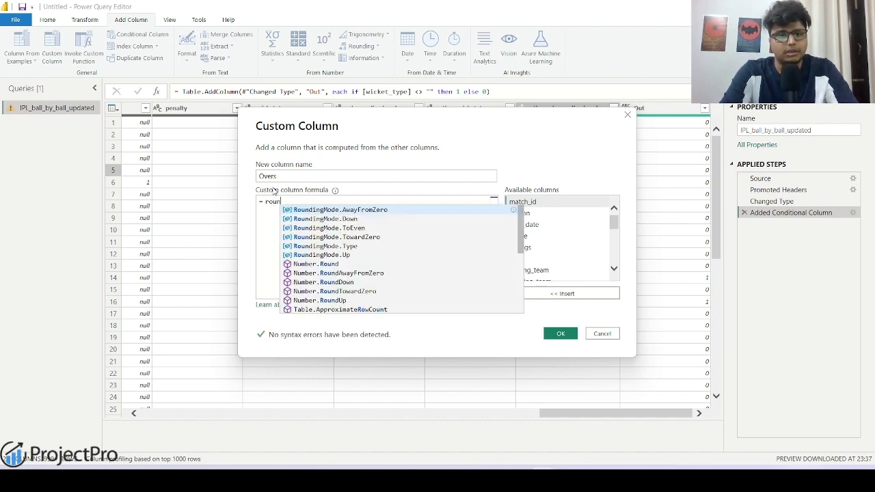
type("dup")
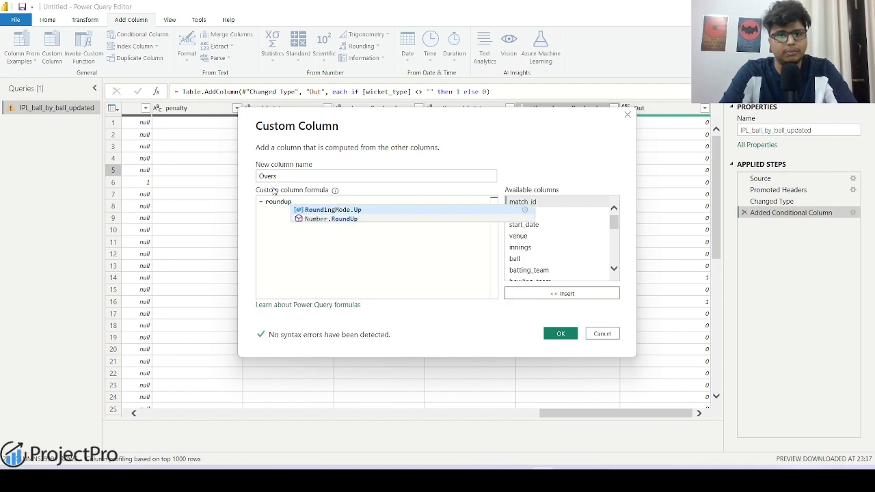
left_click(422, 219)
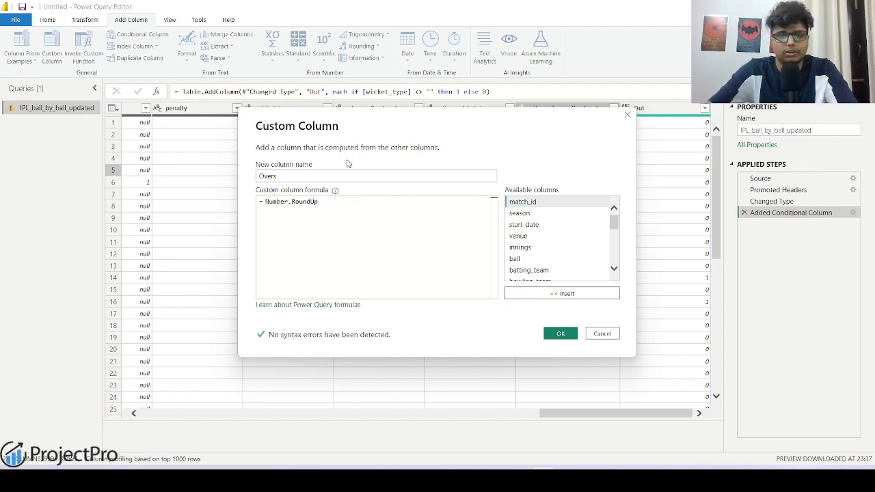
Complete the Overs formula as Number.RoundUp([ball]) and create the column
type("()")
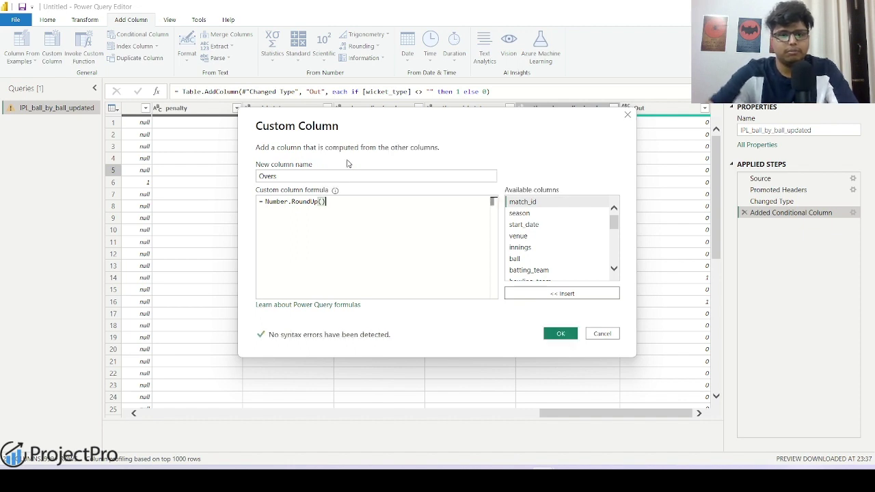
scroll(557, 232, "down", 2)
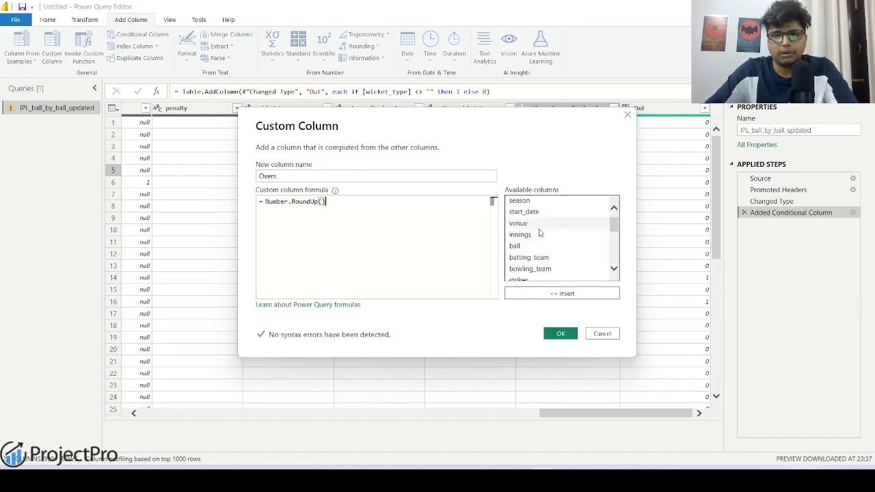
scroll(542, 259, "down", 1)
left_click(328, 211)
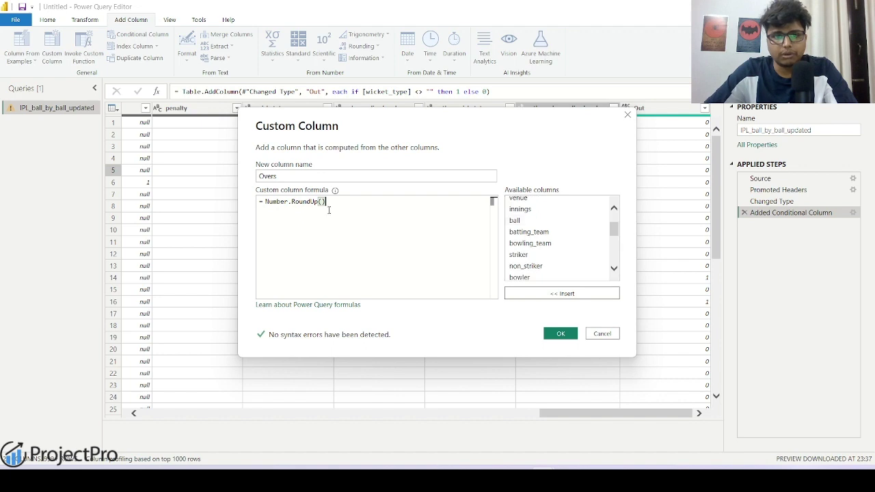
left_click(542, 223)
double_click(542, 224)
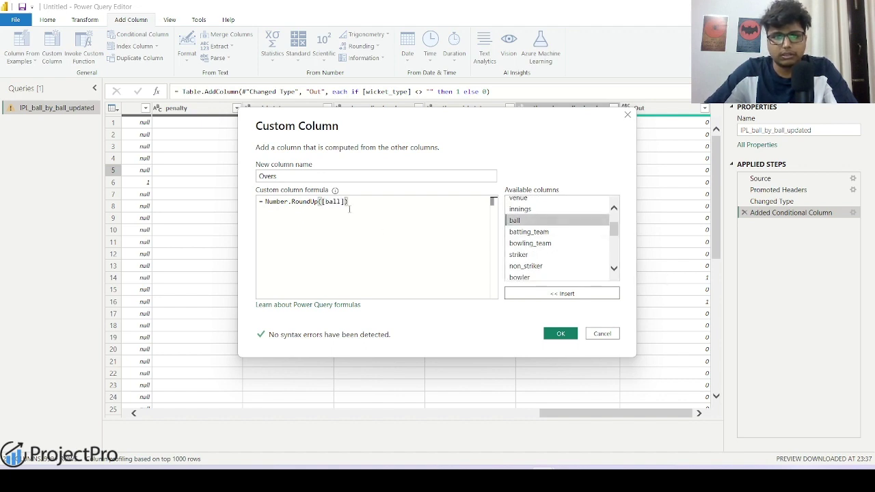
left_click(552, 335)
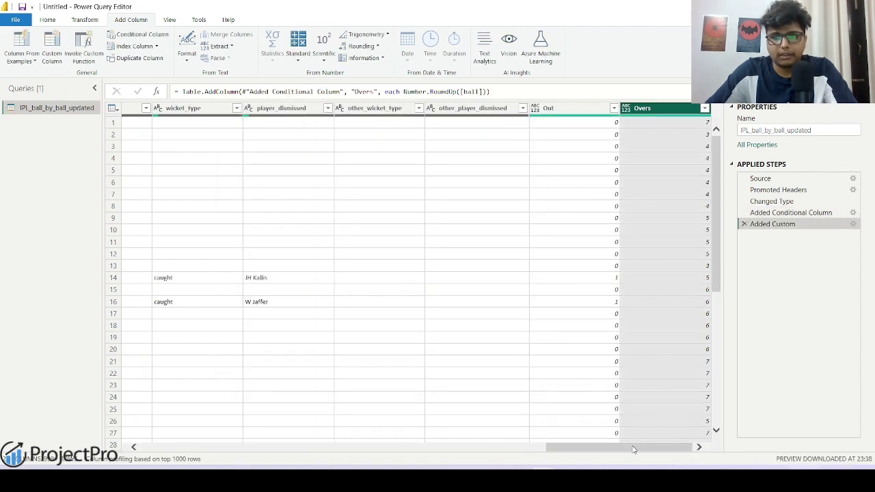
Check the list of distinct values in the Overs column and apply the filter with every value kept
left_click(705, 109)
scroll(574, 311, "down", 1)
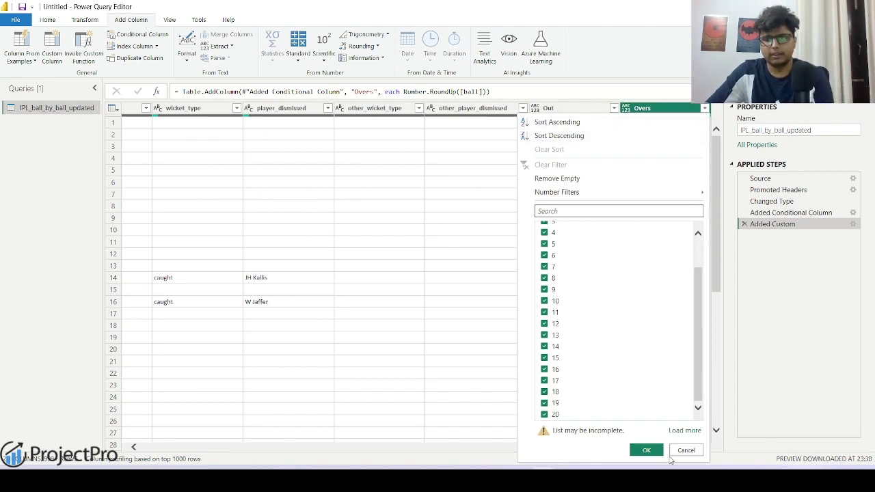
left_click(646, 449)
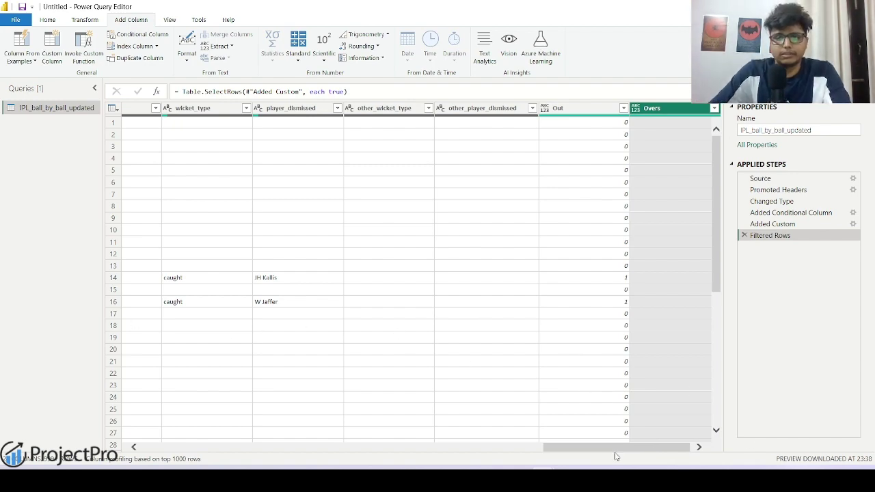
Change the Out column's data type to Whole Number
mouse_move(616, 455)
left_mouse_down()
mouse_move(203, 457)
mouse_move(619, 457)
left_mouse_up()
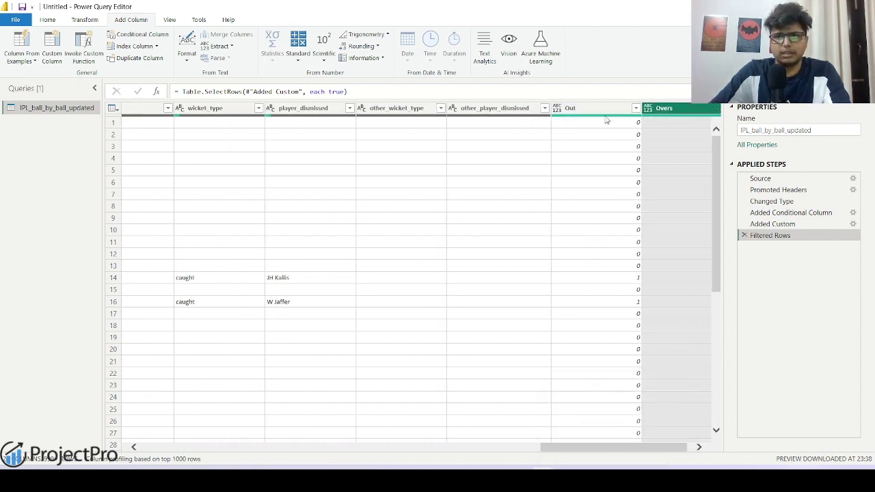
left_click(614, 291)
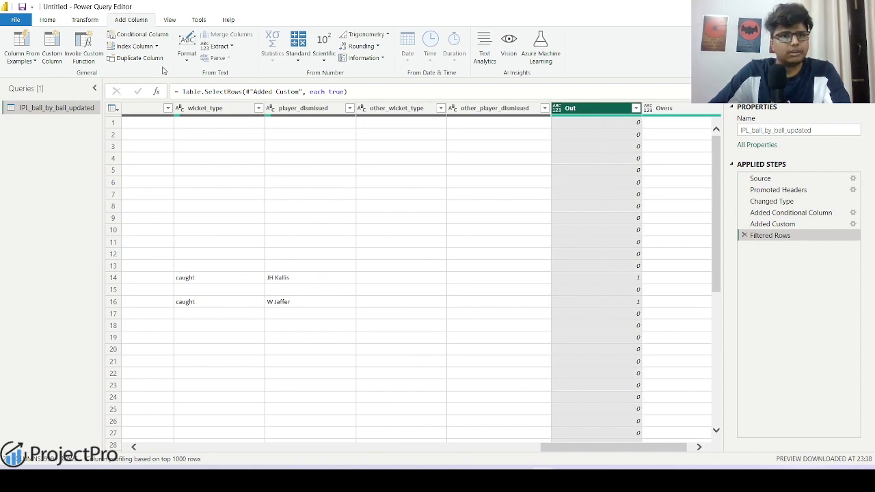
left_click(186, 55)
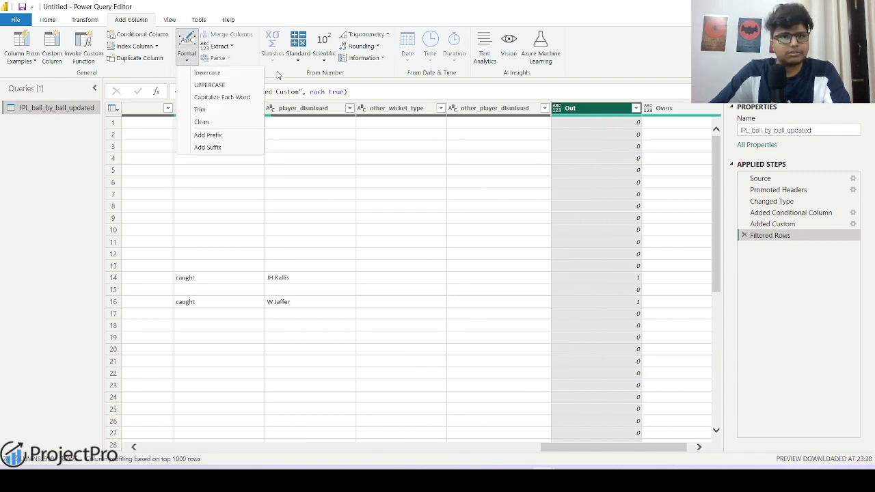
left_click(296, 75)
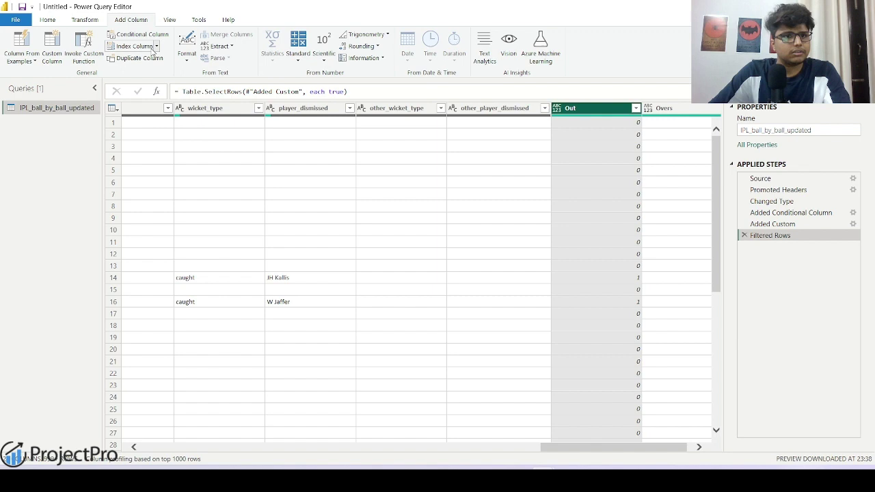
left_click(82, 21)
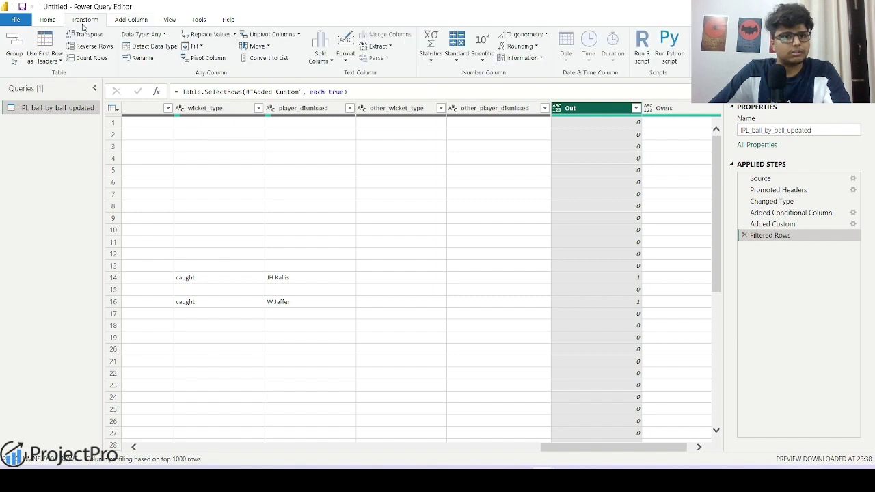
left_click(142, 34)
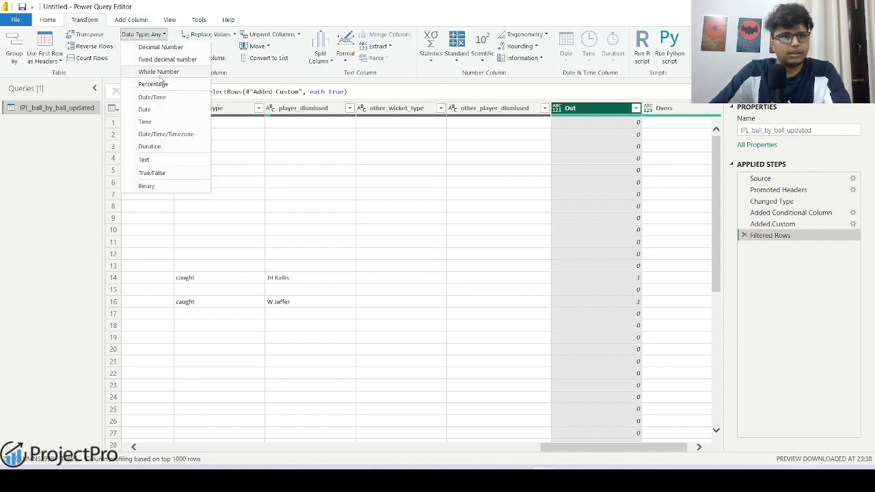
left_click(160, 72)
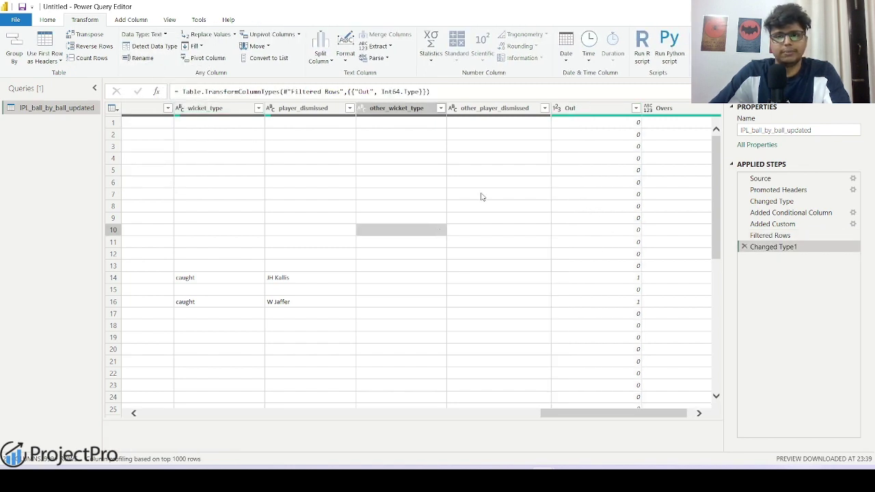
Close the query editor with its changes applied, and review the fields of the loaded IPL table in the report
scroll(13, 48, "up", 1)
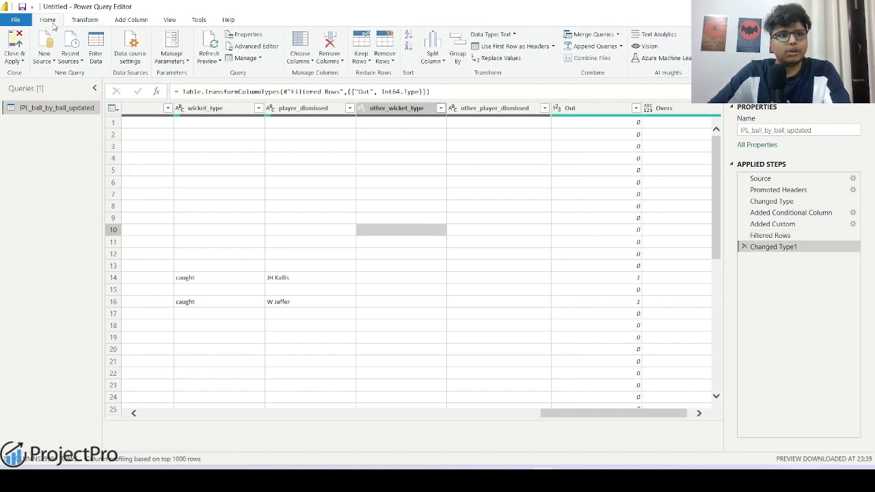
left_click(14, 43)
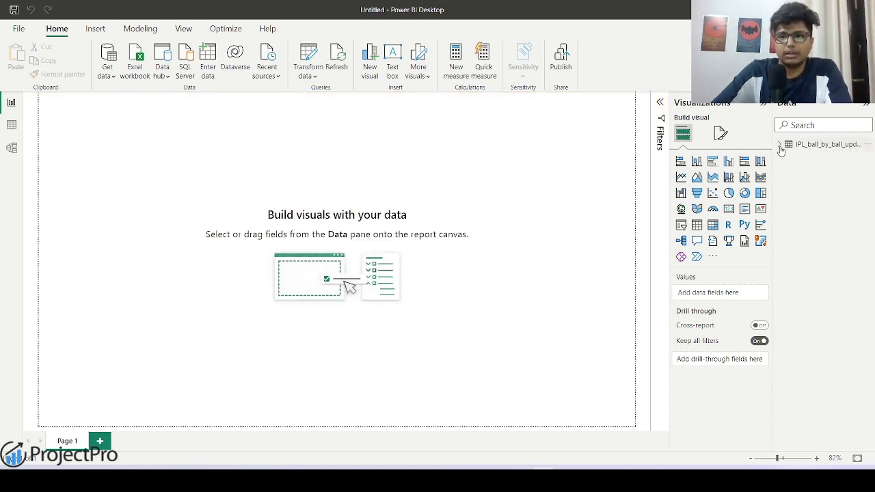
scroll(807, 273, "down", 2)
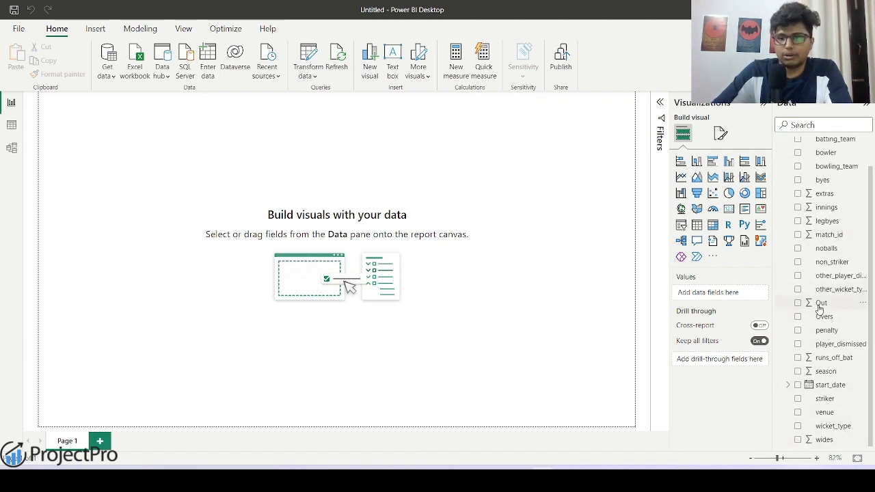
scroll(822, 311, "up", 2)
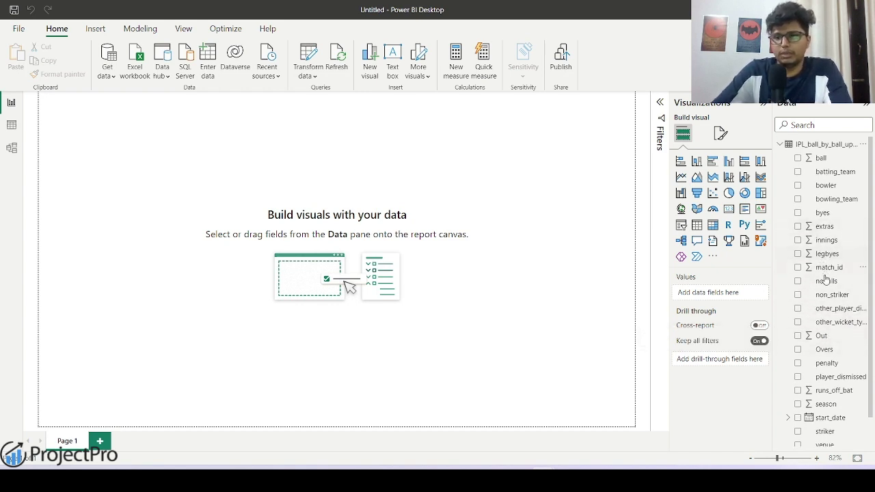
scroll(823, 279, "down", 2)
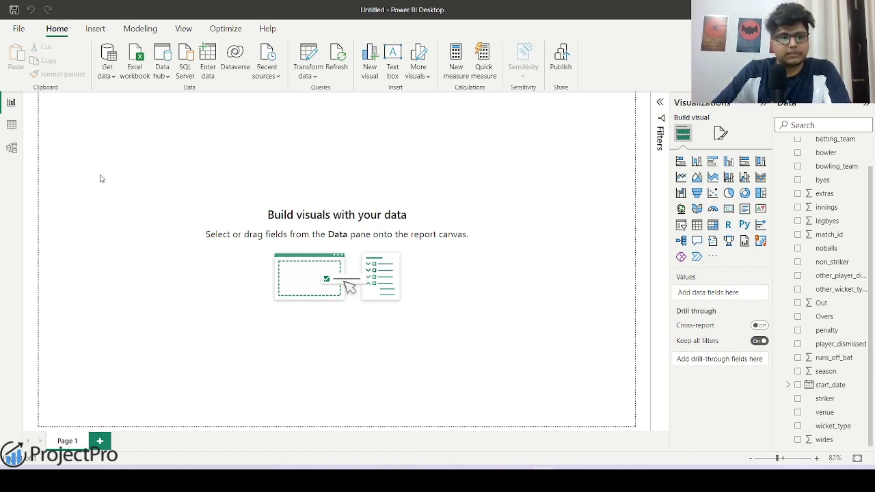
Add a slicer to the blank report page, shorten it slightly and assign the venue field to it
left_click(680, 224)
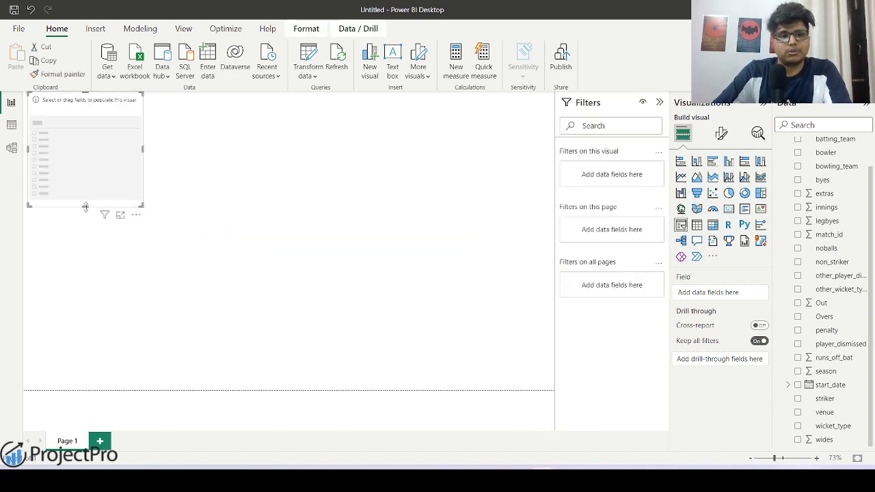
left_click_drag(85, 207, 86, 197)
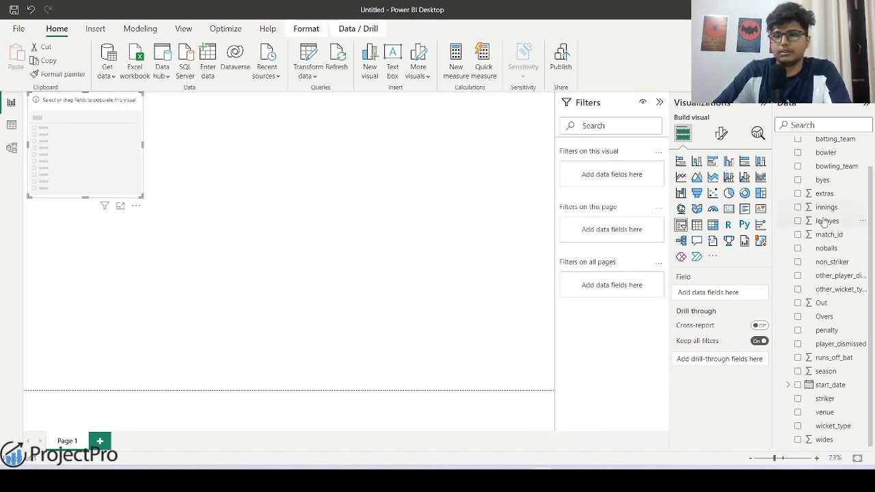
scroll(824, 235, "up", 2)
scroll(825, 217, "down", 2)
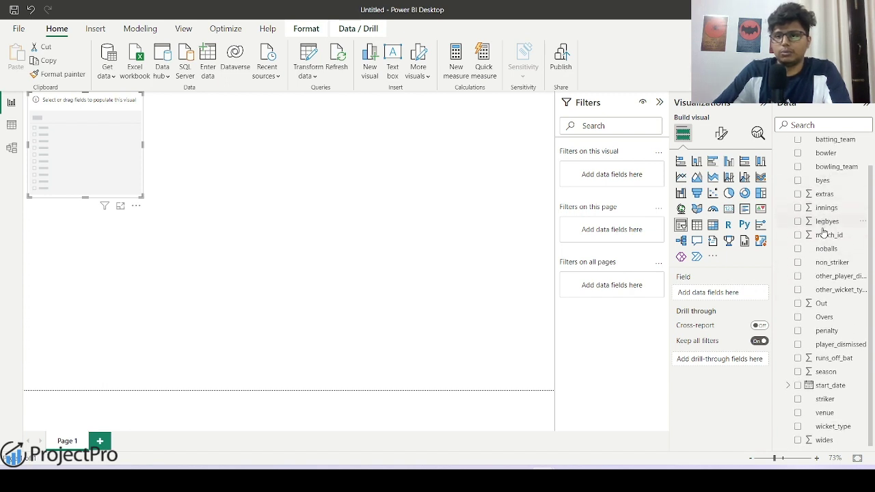
left_click_drag(834, 415, 723, 299)
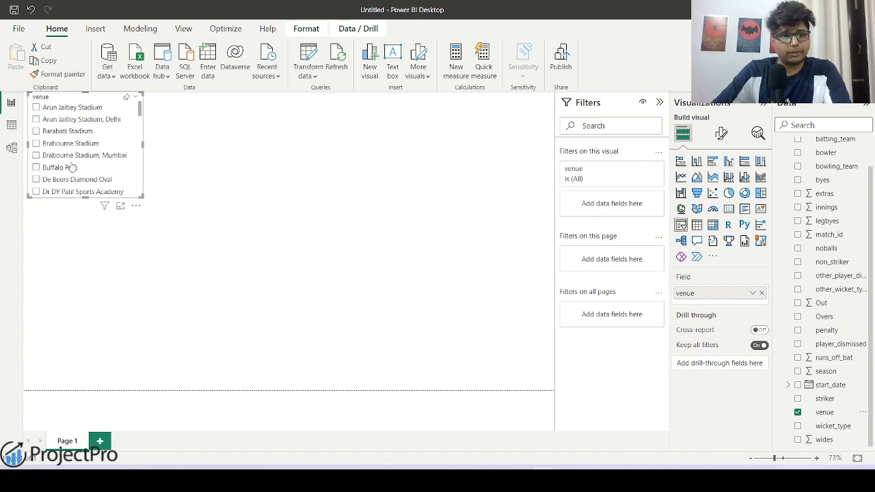
Look through the venue slicer's entries and make the slicer taller to show more venues
scroll(73, 169, "down", 4)
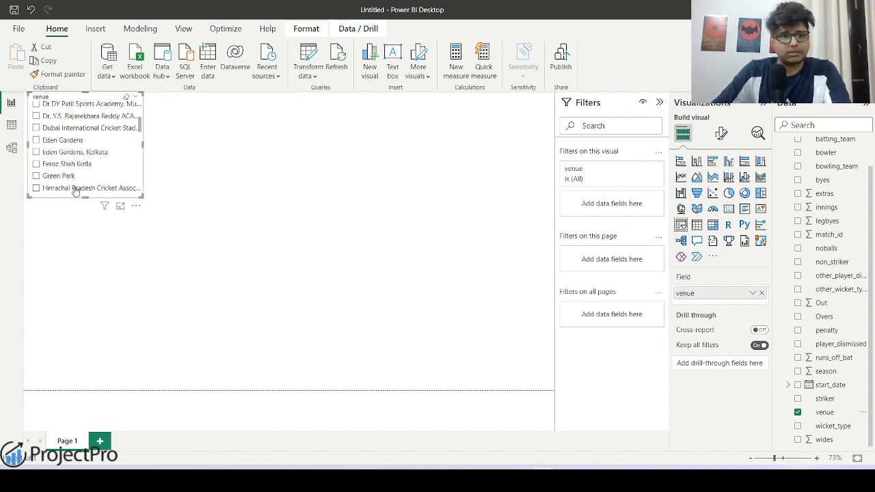
scroll(82, 195, "up", 2)
left_click_drag(82, 197, 86, 234)
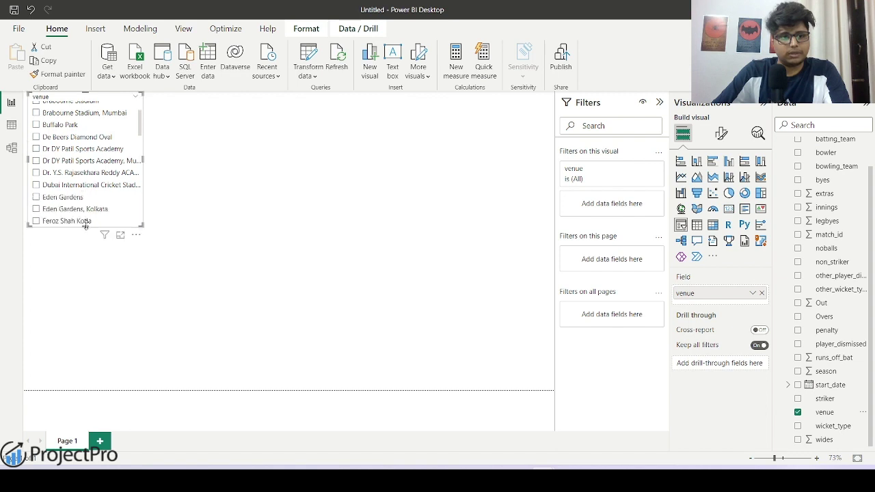
Test the venue slicer by selecting Eden Gardens, Kolkata, and clear the selection
left_click(95, 279)
left_click(106, 213)
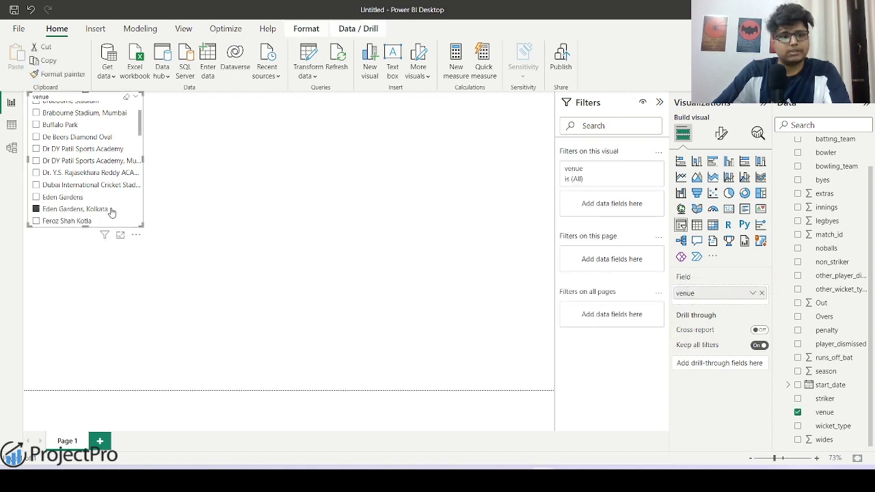
left_click(227, 208)
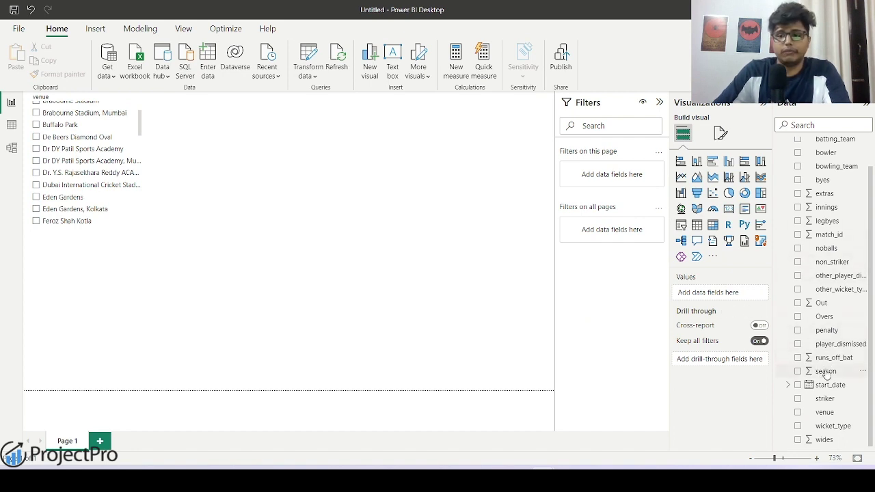
Add a second slicer, place it directly beside the venue slicer and reduce its height to about a third
left_click(681, 225)
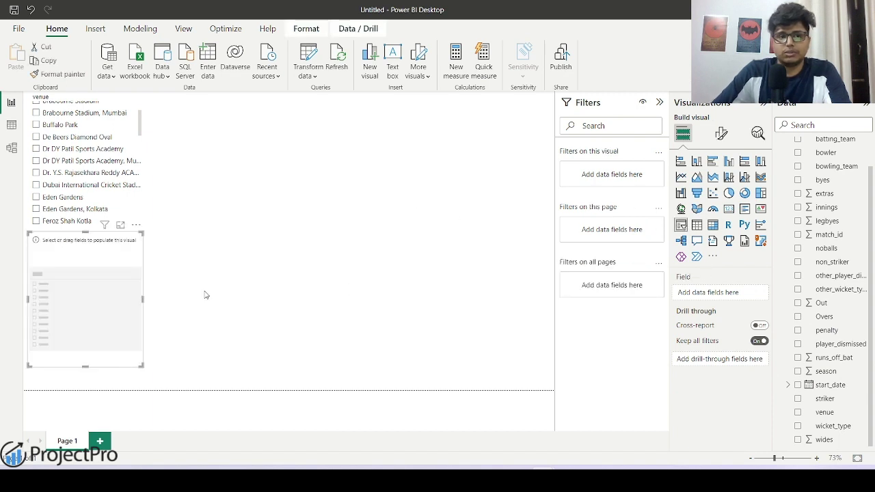
left_click_drag(96, 295, 234, 155)
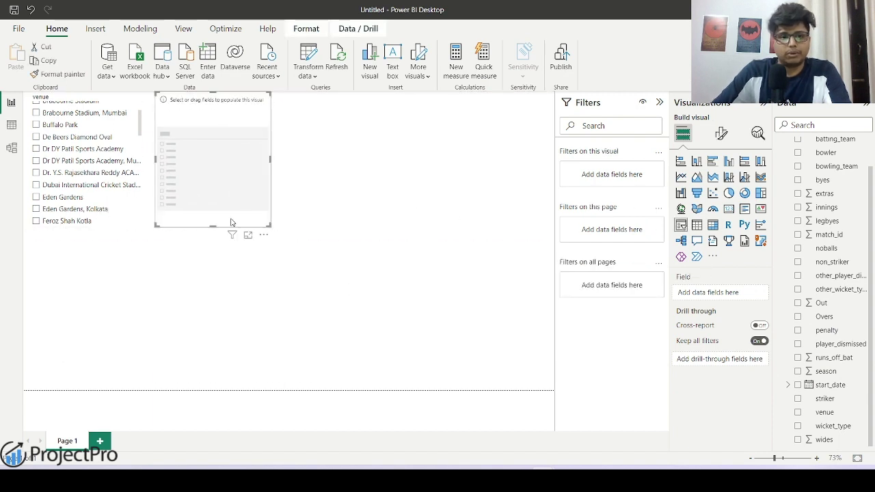
left_click_drag(213, 227, 216, 138)
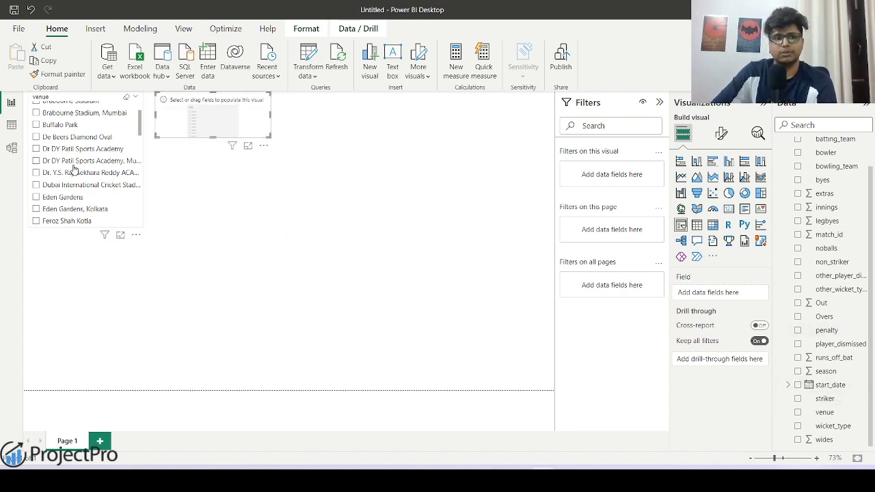
scroll(71, 170, "up", 2)
scroll(72, 172, "down", 3)
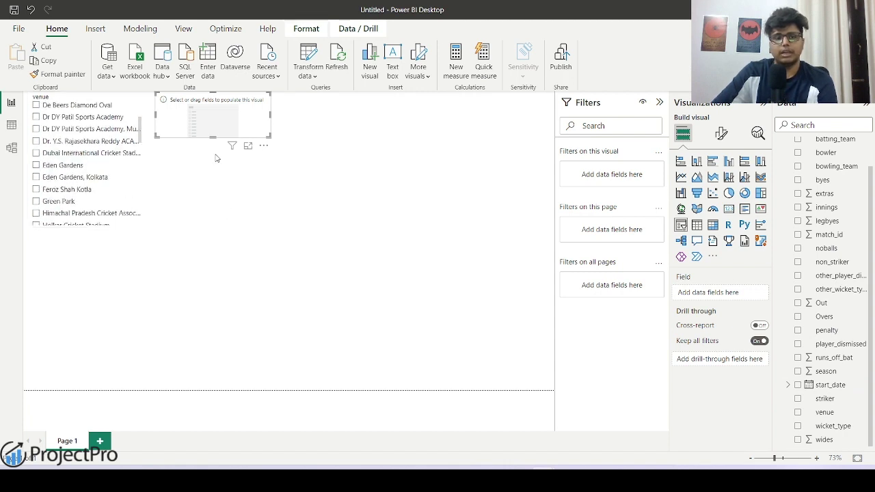
scroll(41, 168, "up", 3)
scroll(59, 181, "down", 3)
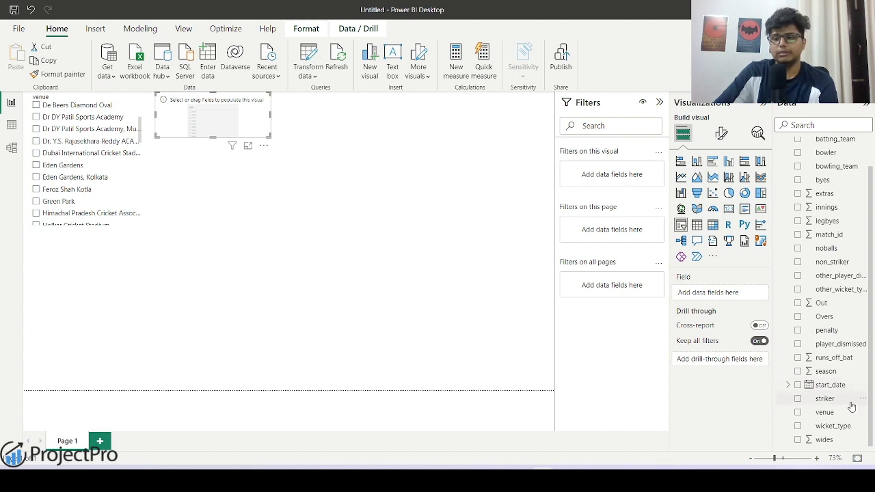
Assign the season field to the empty slicer and trim the slicer's height slightly
left_click_drag(835, 378, 725, 304)
mouse_move(166, 123)
left_mouse_down()
mouse_move(217, 121)
mouse_move(168, 121)
left_mouse_up()
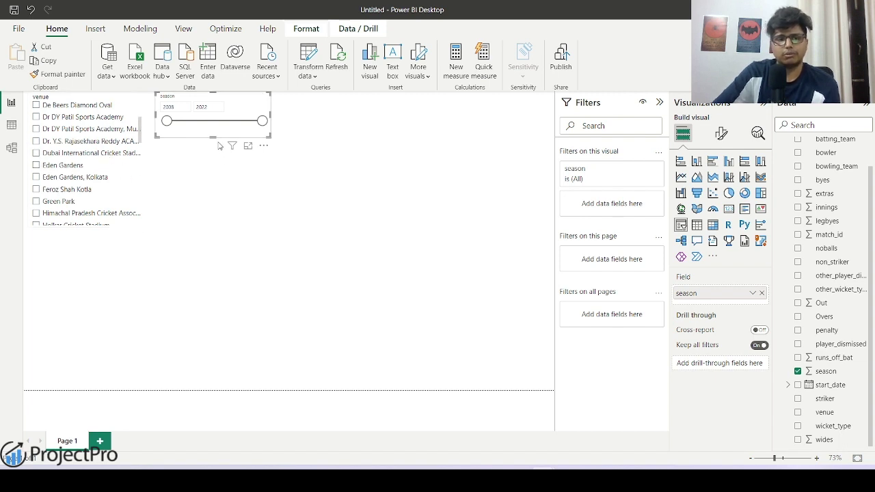
left_click_drag(214, 137, 215, 130)
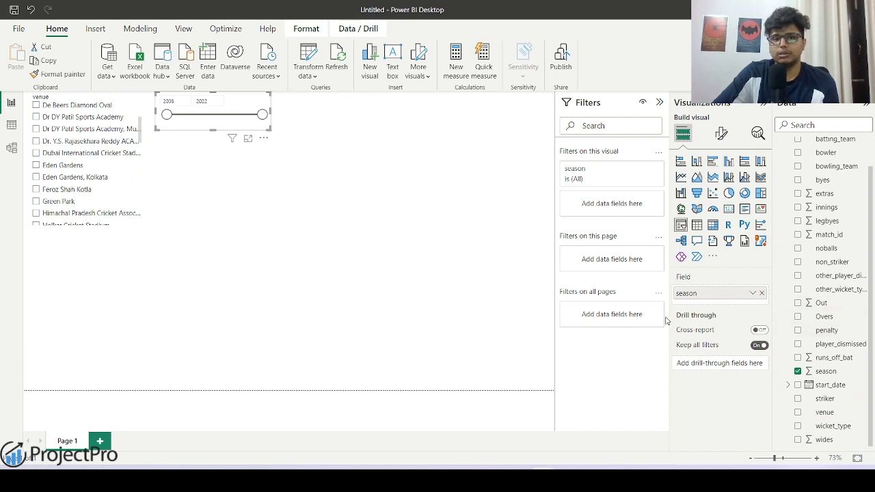
left_click(419, 223)
left_click(246, 137)
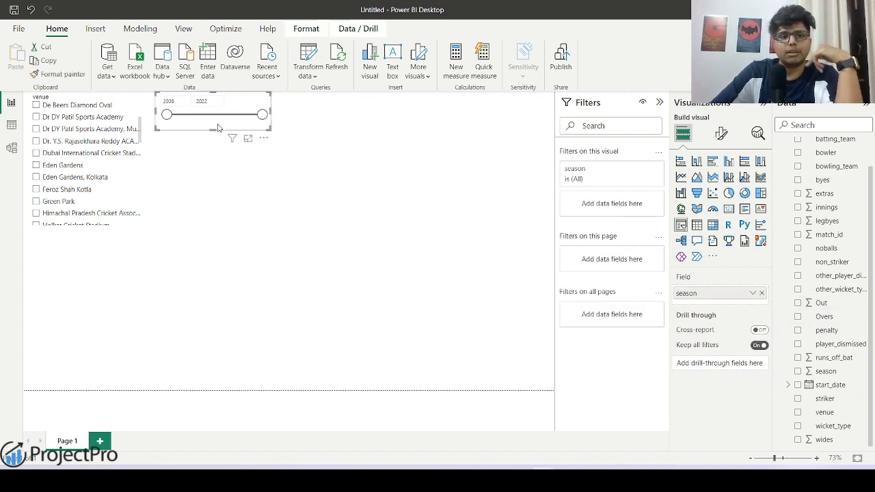
Add a third slicer, place it directly below the season slicer and reduce its height to about a fifth
left_click(525, 246)
left_click(680, 225)
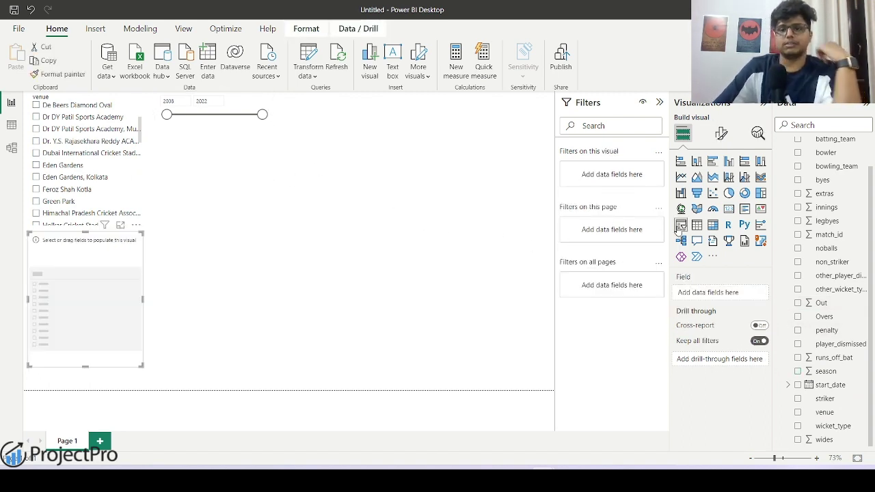
left_click_drag(73, 335, 206, 231)
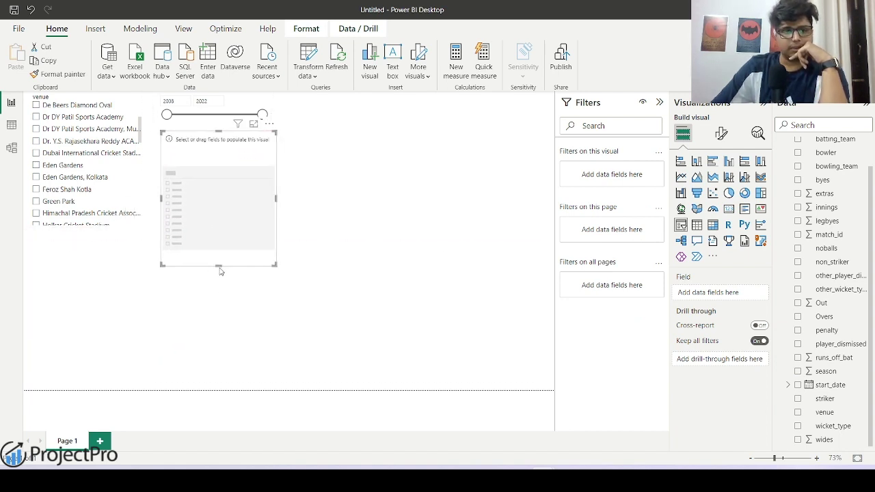
left_click(221, 271)
left_click(221, 253)
left_click_drag(220, 271, 239, 159)
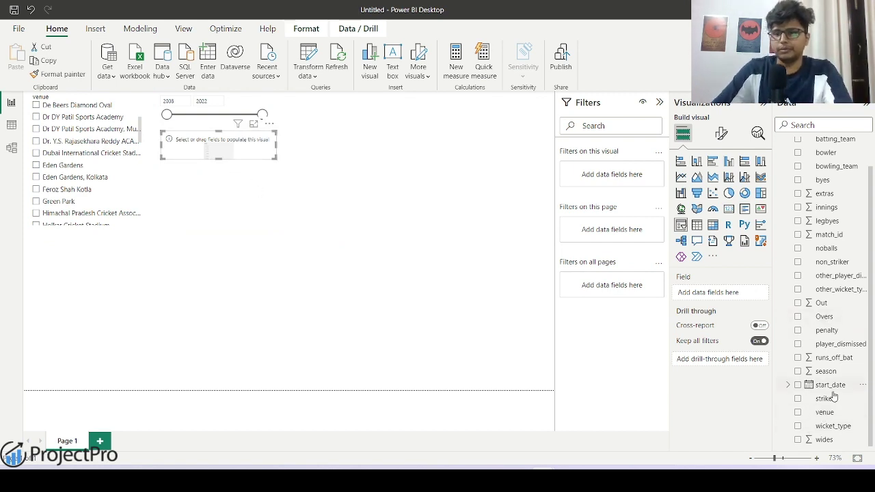
Assign the innings field to the empty slicer below the season slicer
scroll(819, 260, "up", 2)
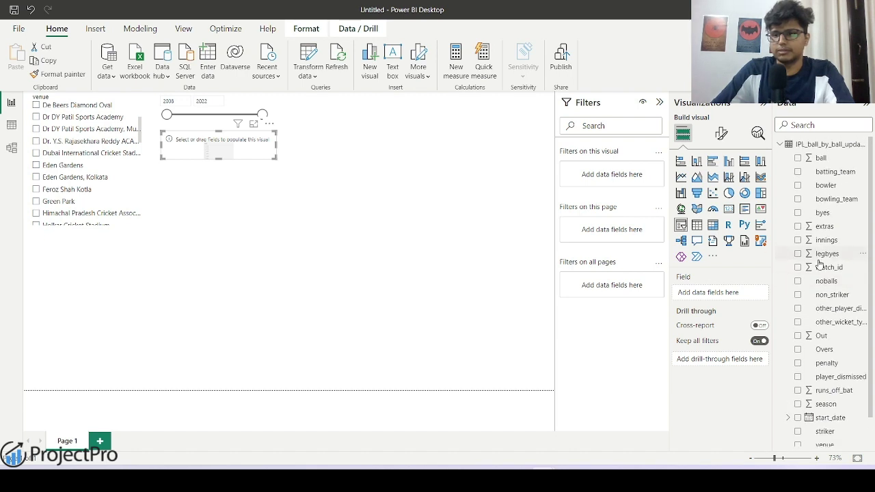
scroll(827, 252, "down", 2)
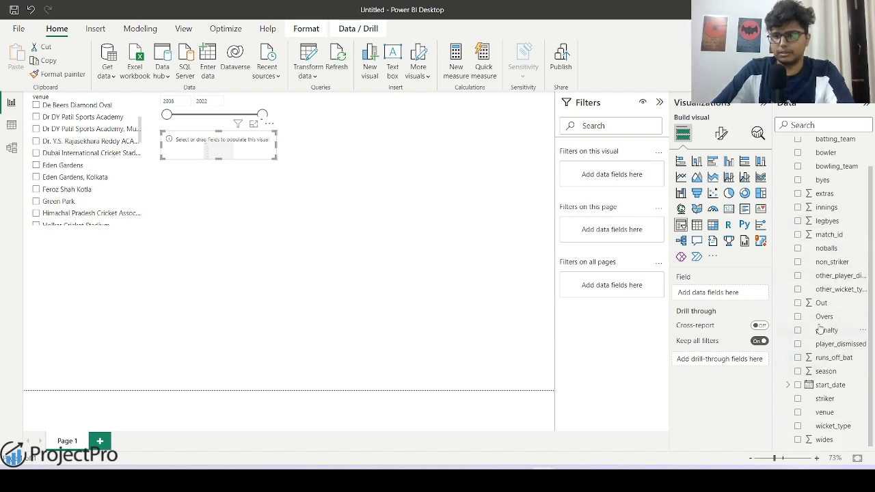
scroll(829, 294, "up", 2)
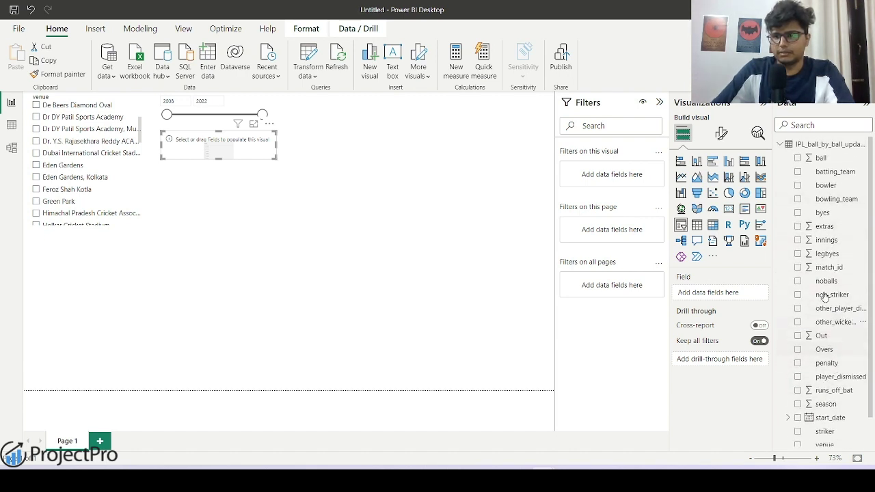
left_click_drag(826, 242, 711, 294)
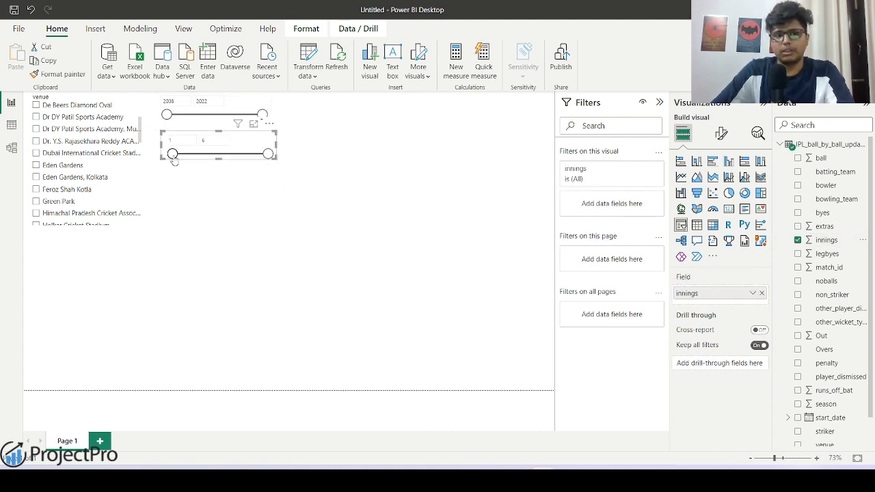
left_click(200, 141)
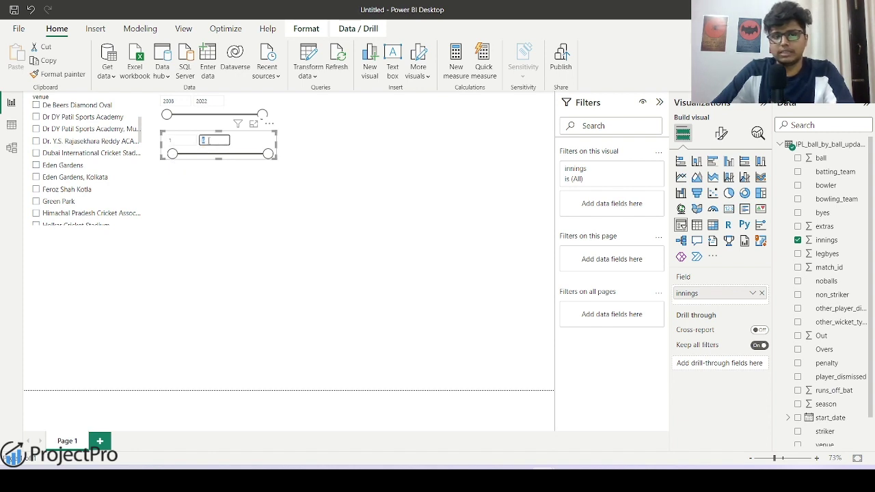
left_click(252, 150)
left_click(212, 140)
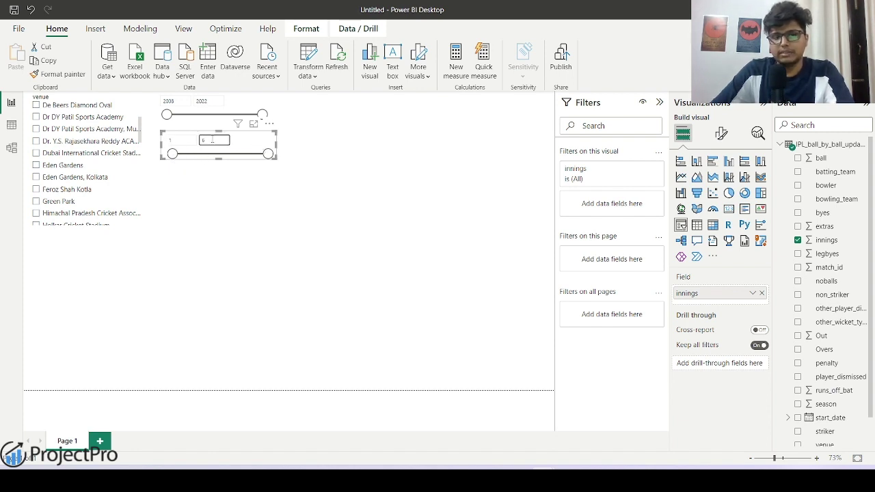
left_click(240, 143)
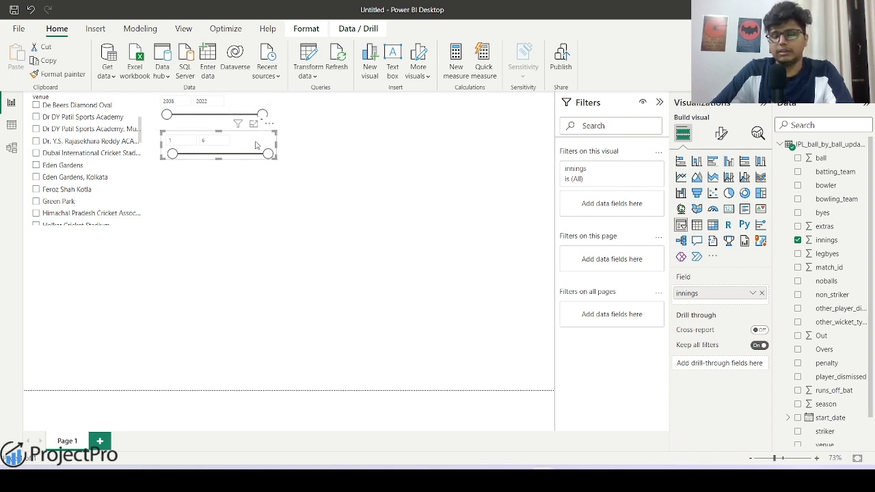
Change the innings slicer's style to Dropdown in its slicer settings
left_click(721, 134)
left_click(684, 212)
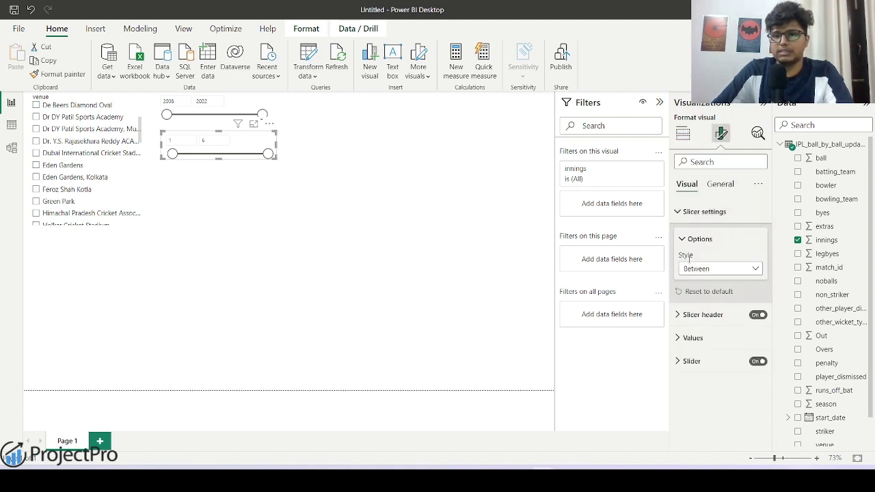
left_click(717, 270)
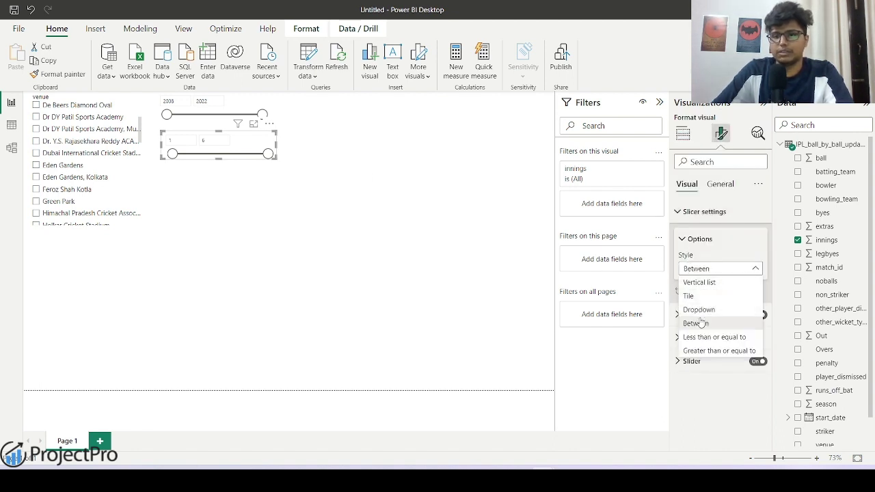
left_click(706, 309)
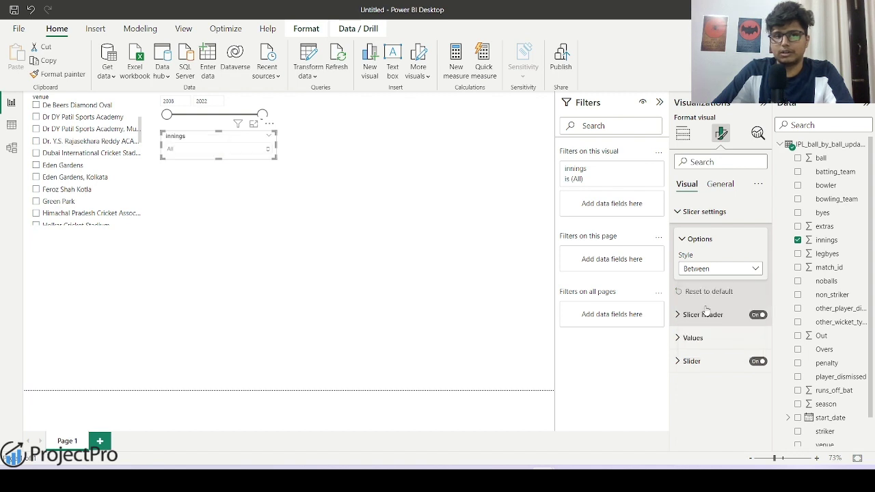
left_click(289, 194)
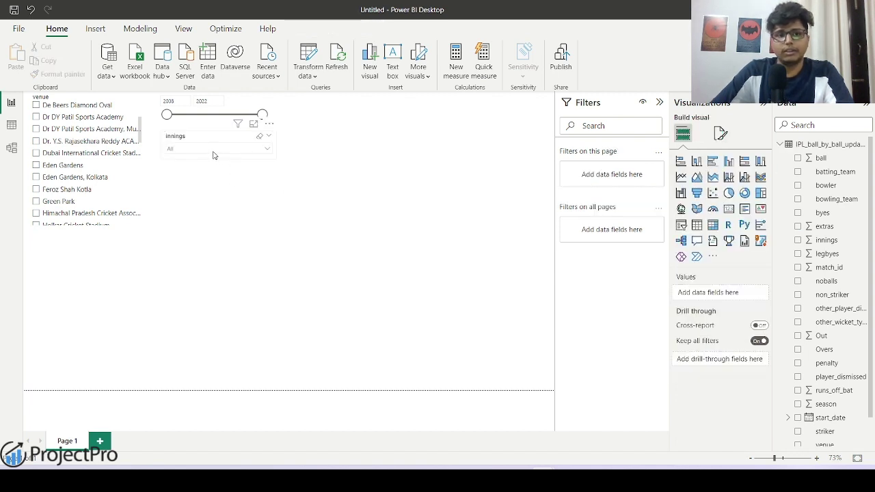
Test the innings slicer by selecting innings 4, and clear the selection
left_click(213, 155)
left_click(231, 197)
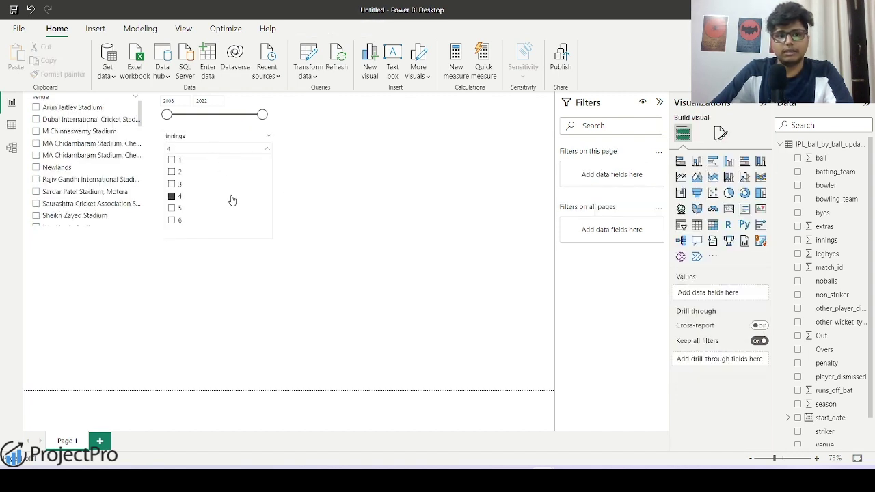
left_click(174, 197)
left_click(427, 176)
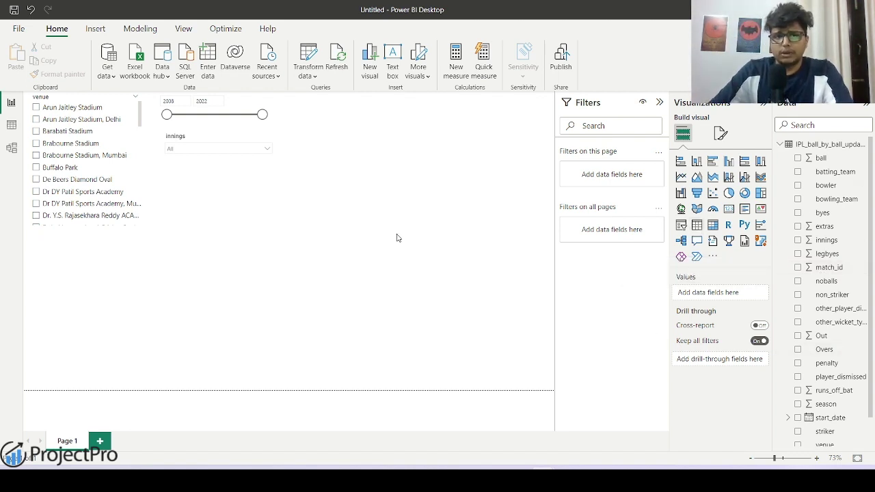
Add a fourth slicer, place it directly below the innings slicer and reduce its height to less than half
left_click(681, 232)
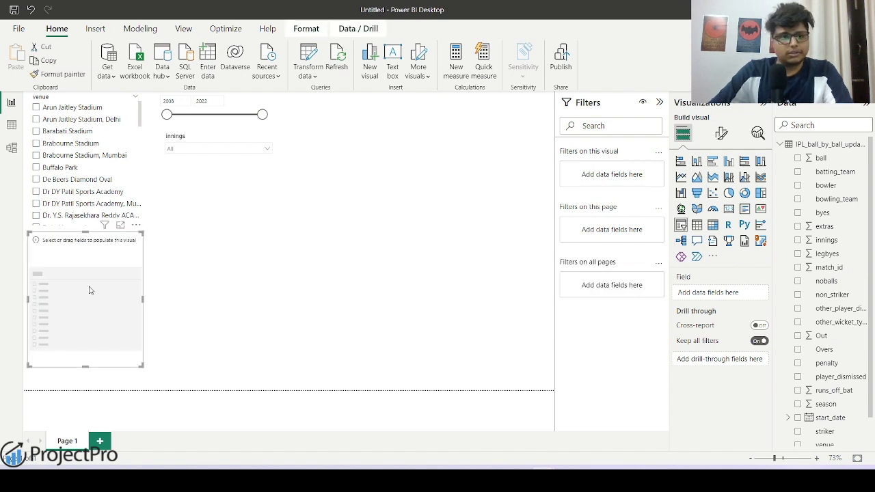
left_click_drag(90, 287, 214, 225)
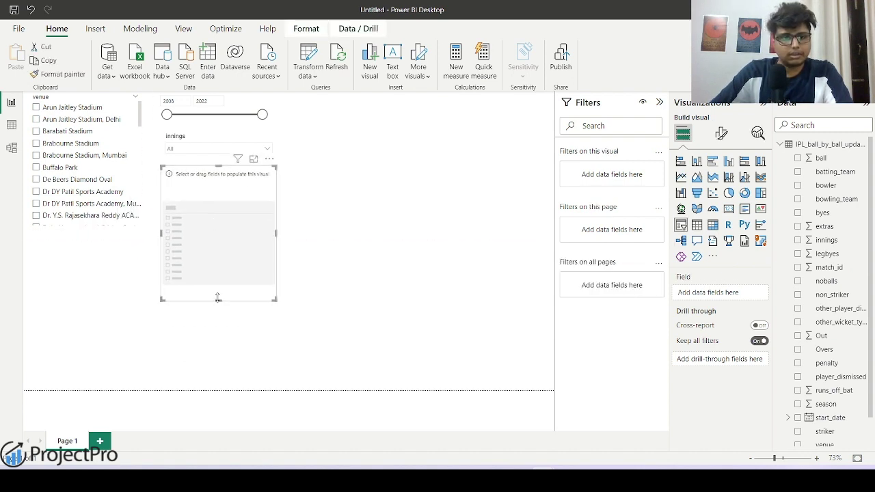
left_click_drag(217, 297, 217, 219)
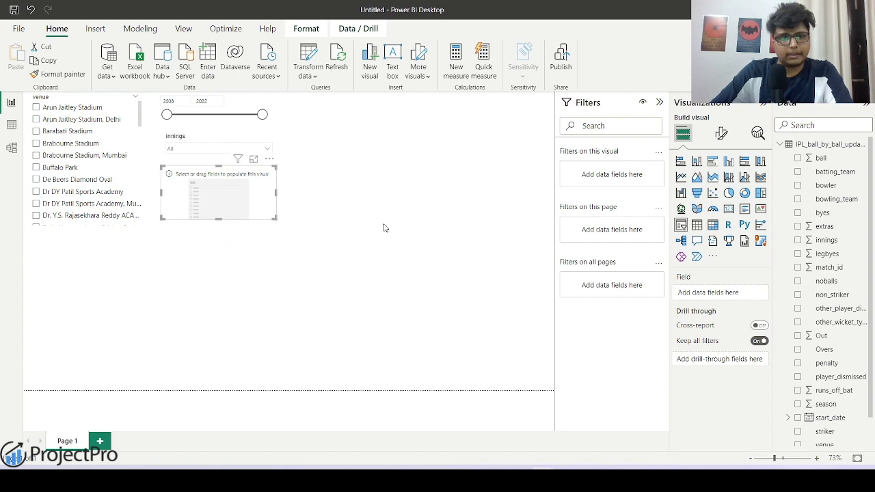
left_click(384, 227)
left_click(241, 215)
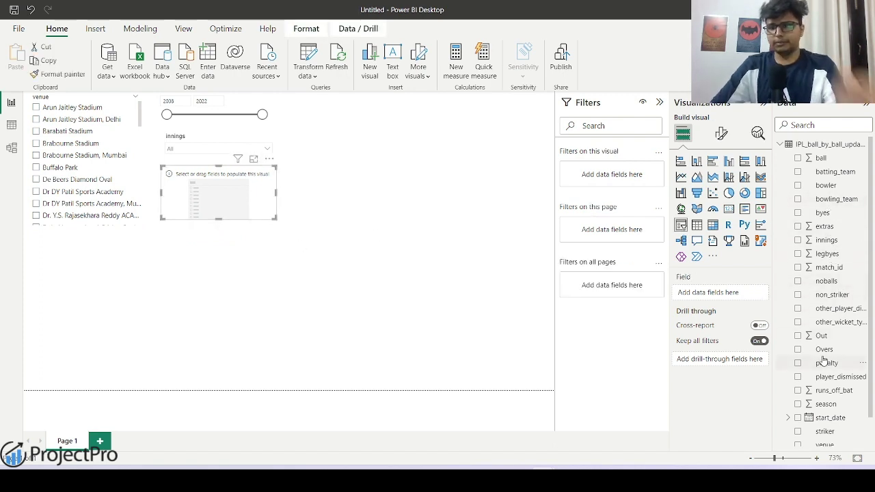
Assign the ball field to the empty slicer below the innings slicer
scroll(832, 374, "down", 2)
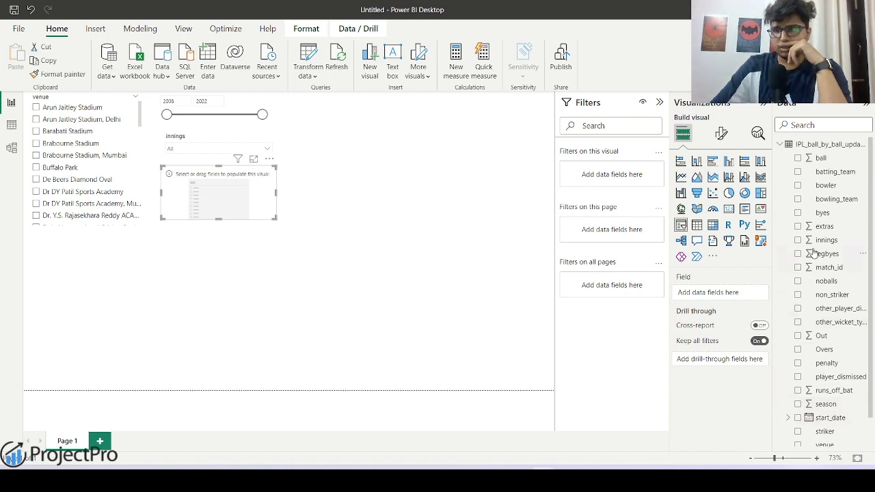
scroll(814, 287, "up", 2)
left_click_drag(836, 160, 725, 293)
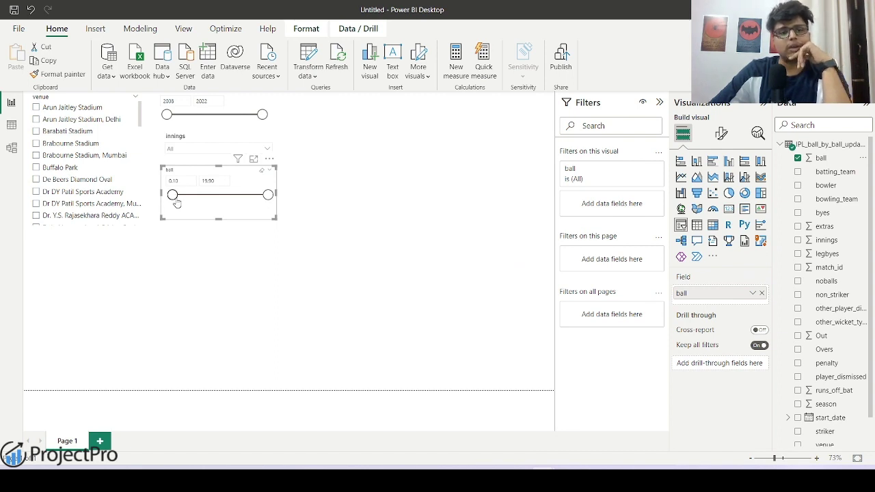
Test the ball slicer by lowering its upper limit to 15.18, and restore the full range
mouse_move(171, 195)
left_mouse_down()
mouse_move(242, 198)
mouse_move(172, 195)
left_mouse_up()
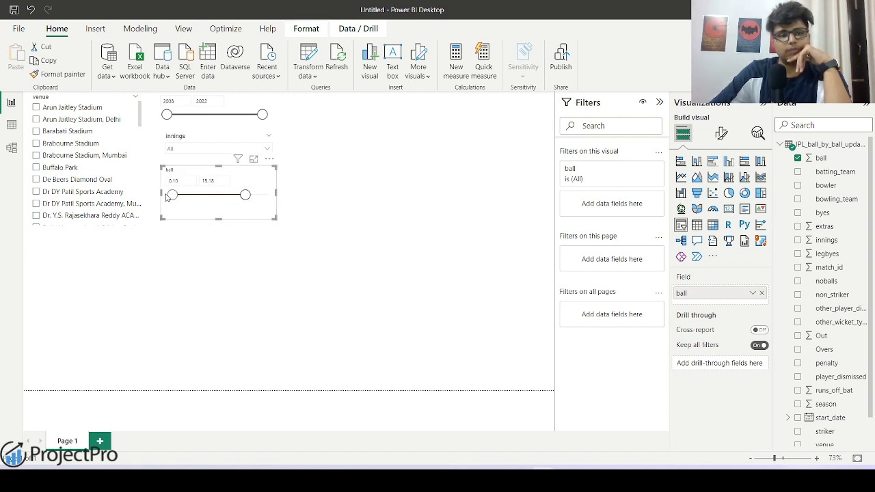
left_click_drag(245, 195, 309, 208)
left_click(340, 212)
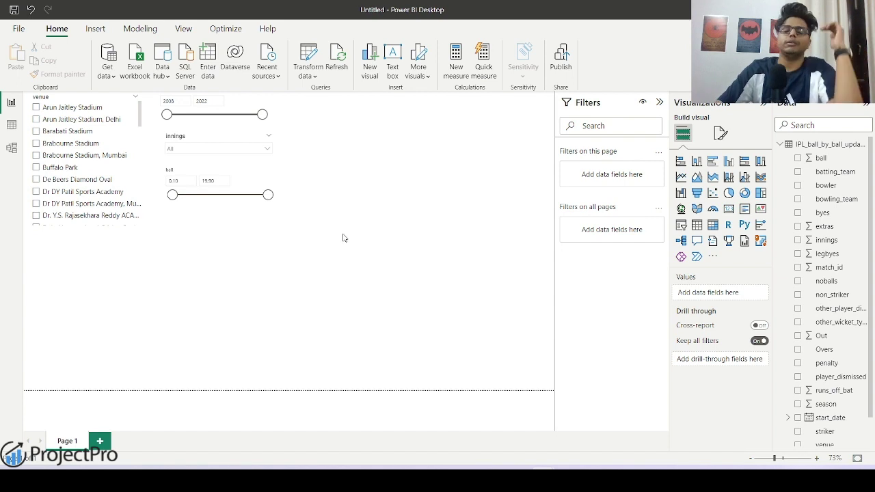
Move the ball slicer slightly lower to leave more space beneath the innings slicer
left_click(202, 218)
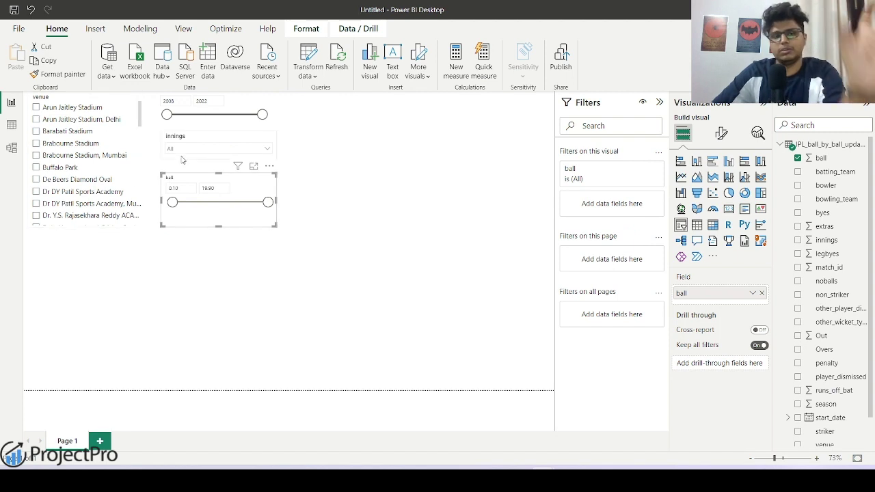
left_click(455, 201)
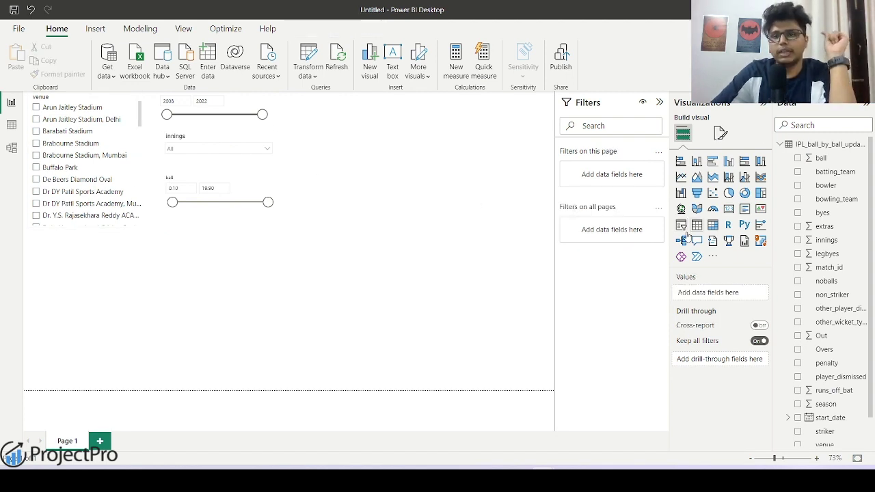
Add a multi-row card and place it beside the season, innings and ball slicers at the page's upper edge
left_click(745, 215)
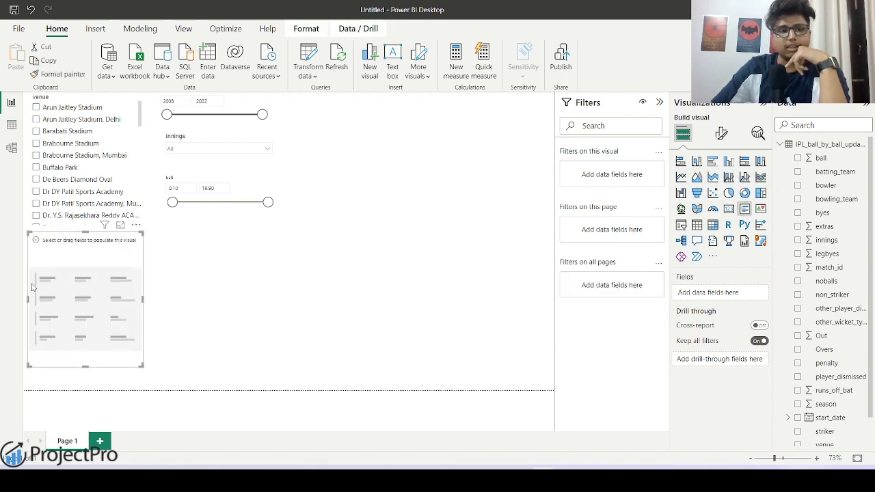
left_click_drag(82, 289, 345, 155)
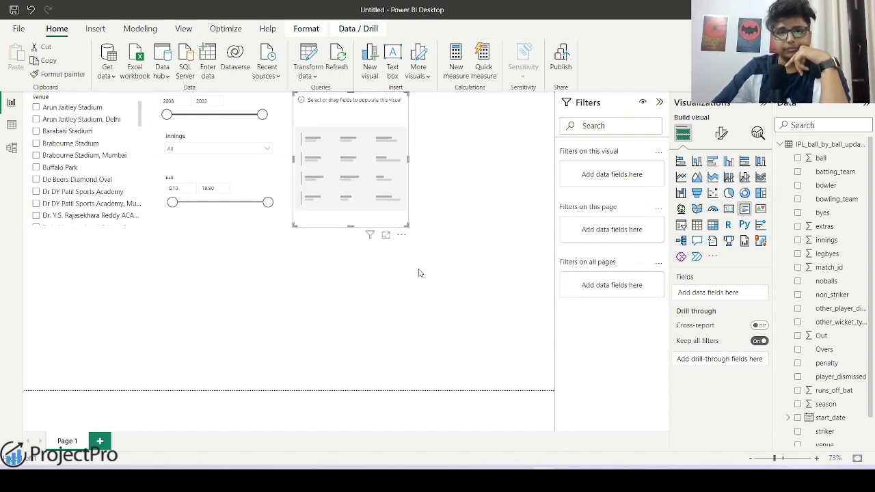
left_click(451, 301)
left_click(349, 193)
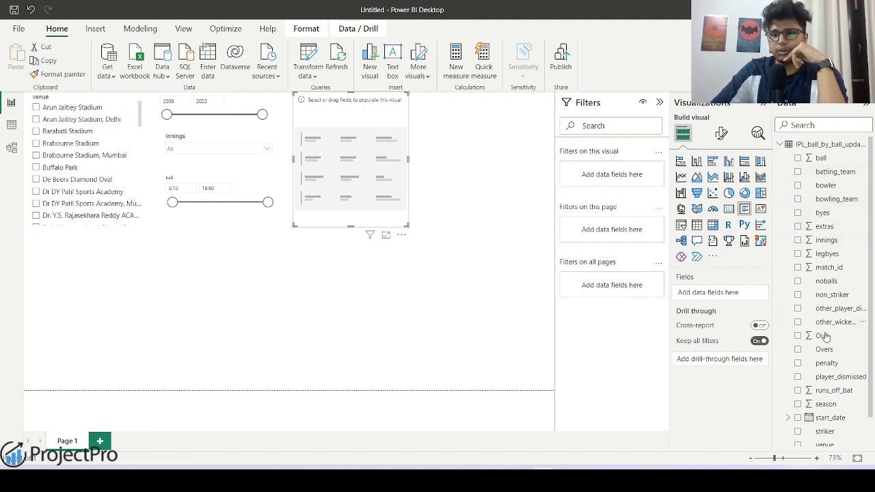
Populate the multi-row card with the striker field and the sum of runs_off_bat
scroll(827, 383, "down", 1)
left_click_drag(829, 405, 725, 293)
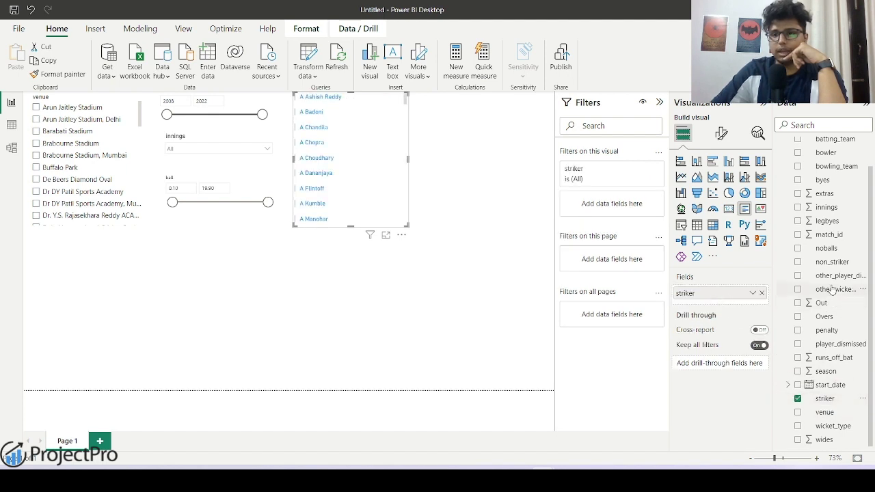
scroll(825, 250, "up", 2)
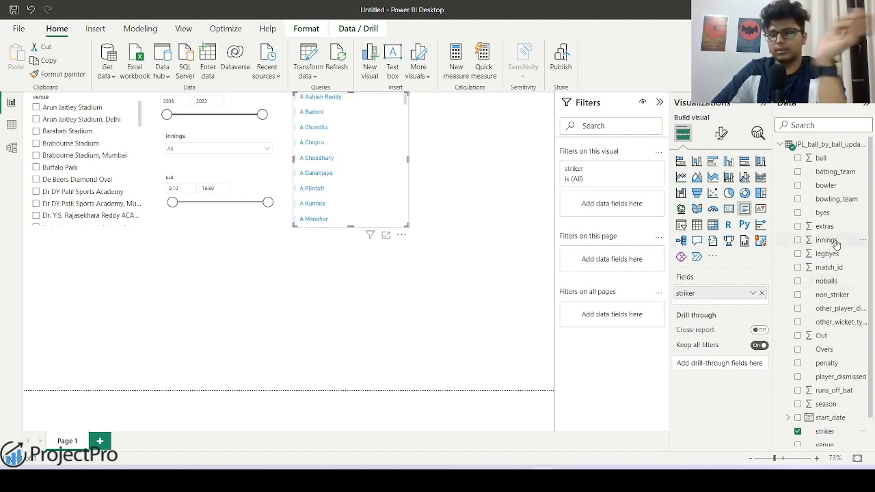
scroll(827, 322, "down", 2)
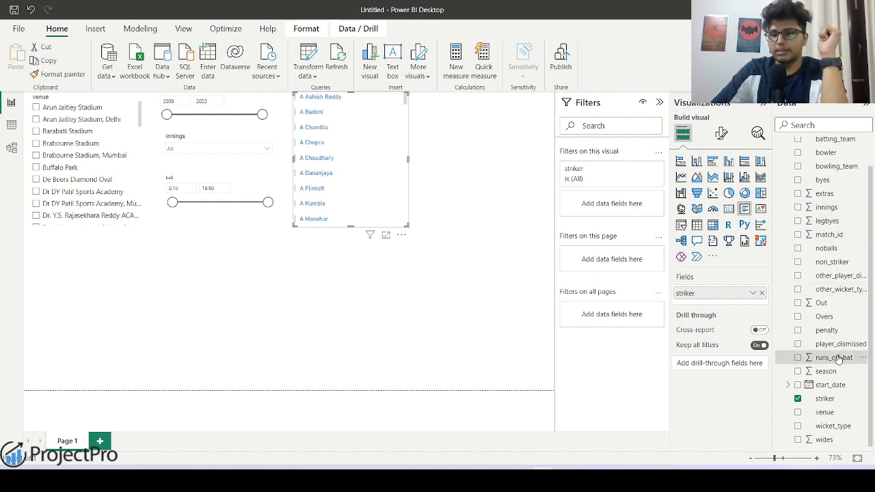
left_click_drag(830, 357, 738, 307)
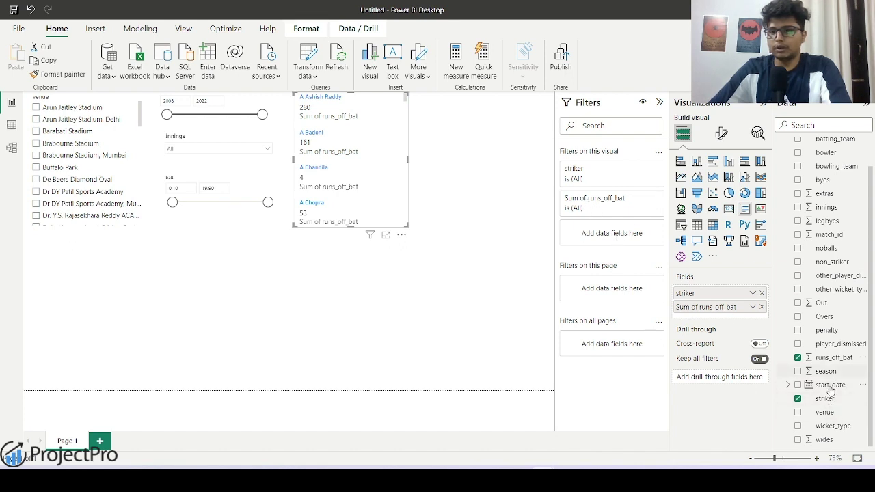
Filter the multi-row card by striker with a Top N filter showing the top 1 by sum of runs_off_bat
left_click_drag(835, 405, 605, 236)
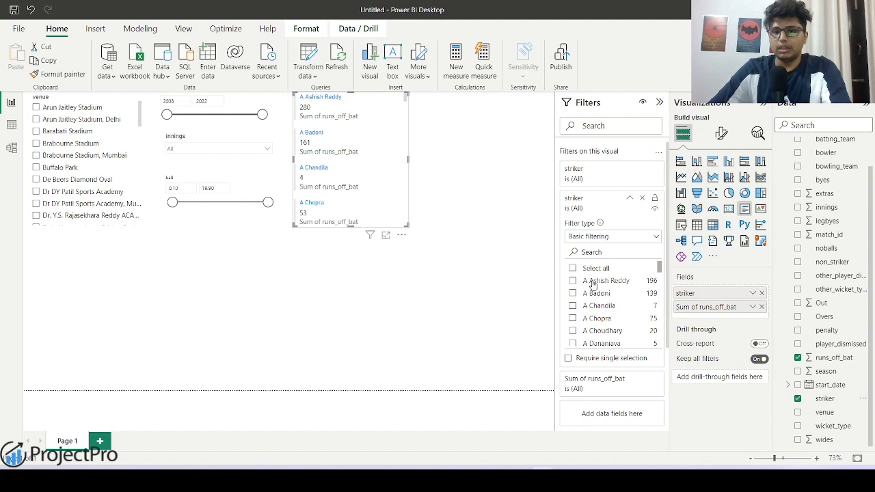
left_click(621, 237)
left_click(605, 279)
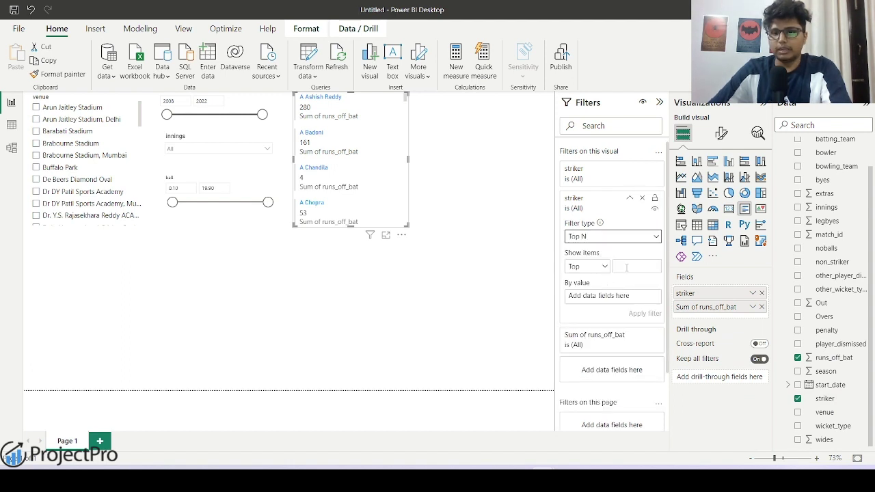
left_click(626, 267)
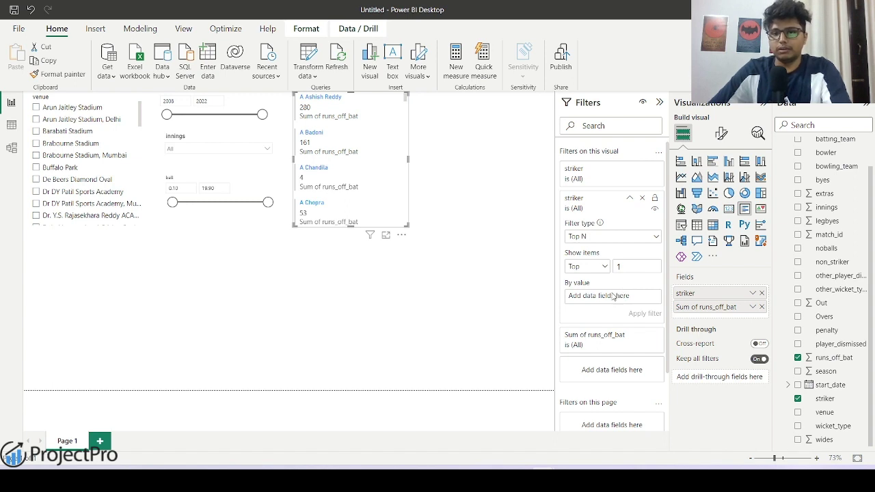
left_click_drag(833, 358, 625, 304)
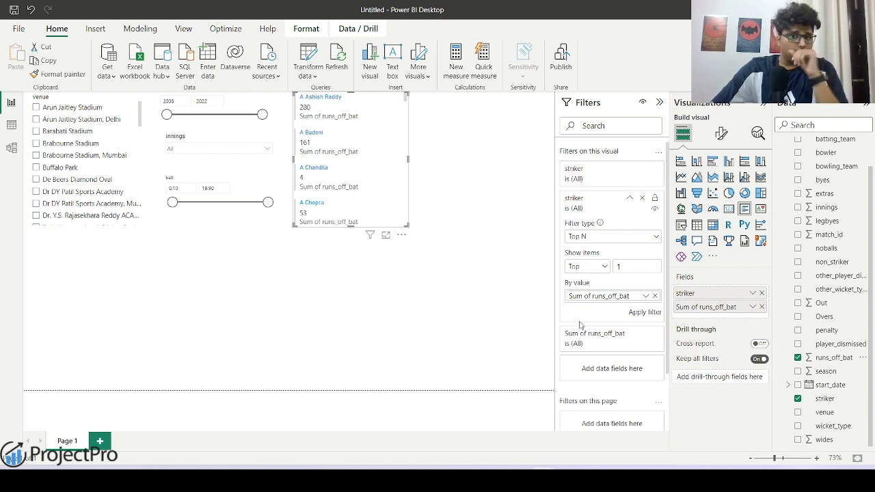
left_click(644, 312)
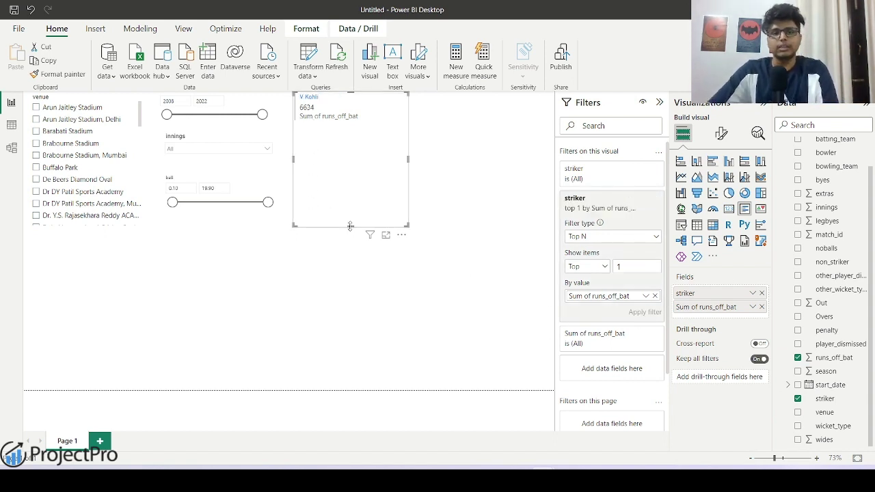
Shrink the top-striker card in height and width to fit its single entry
left_click_drag(350, 225, 352, 136)
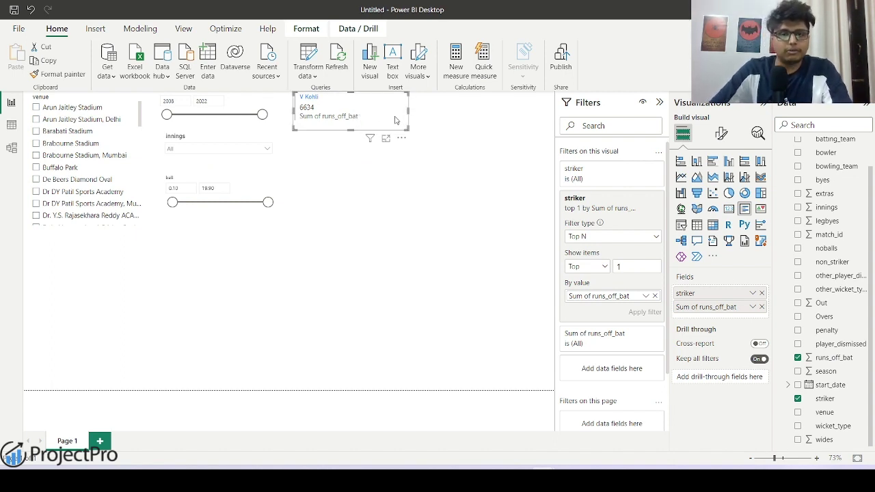
left_click_drag(408, 113, 391, 114)
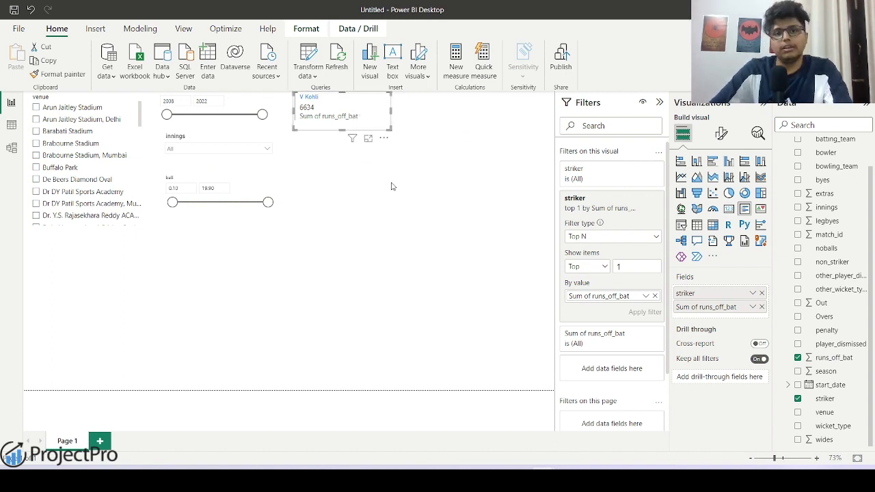
left_click(392, 186)
left_click(363, 118)
left_click(352, 186)
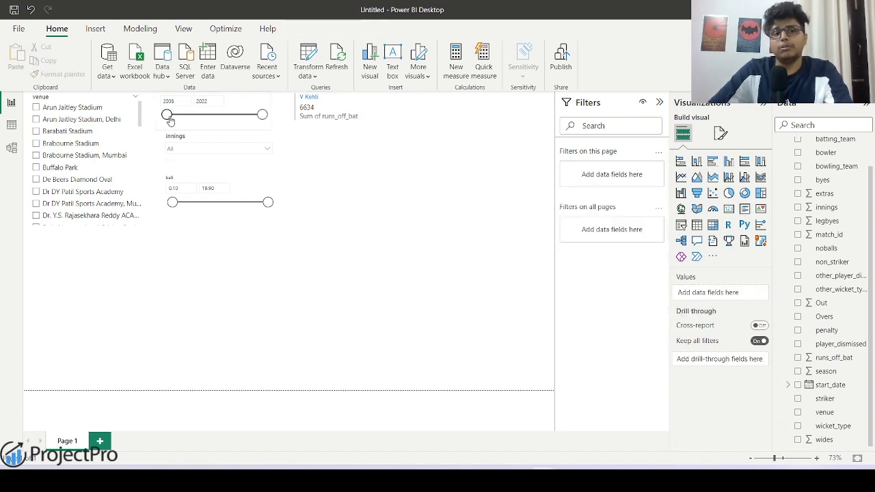
Test the top-striker card by raising the season slicer's start to 2018, lowering it to 2014, and restoring the full range from 2008
left_click_drag(173, 120, 239, 120)
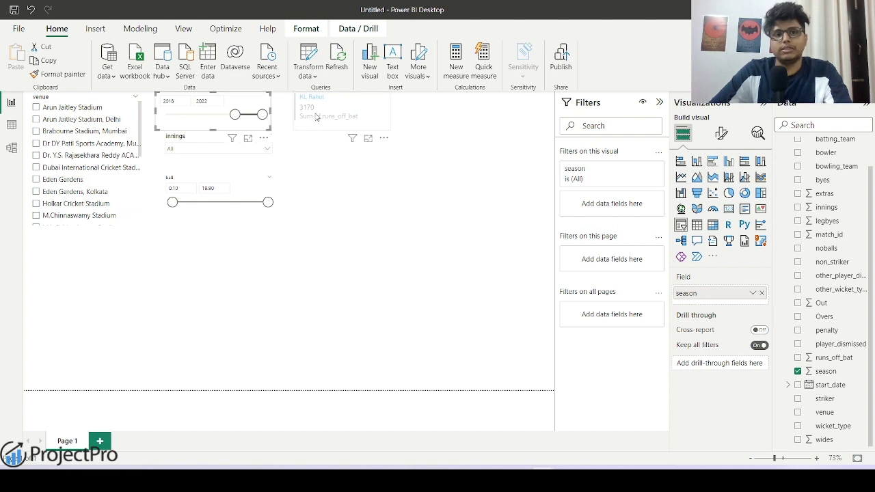
left_click_drag(234, 115, 209, 119)
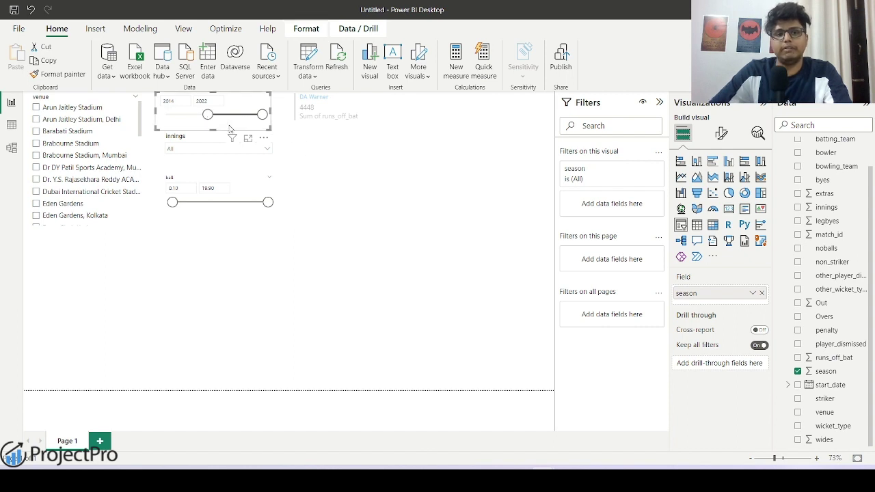
left_click_drag(207, 118, 166, 119)
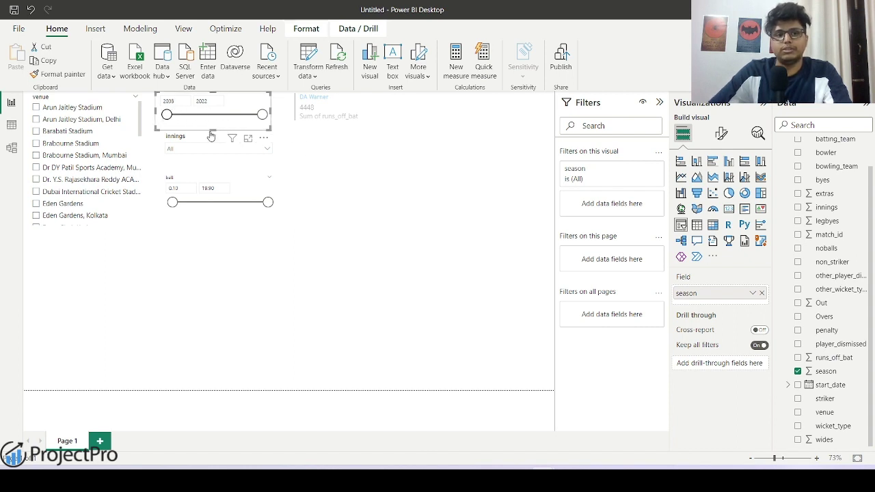
left_click(349, 172)
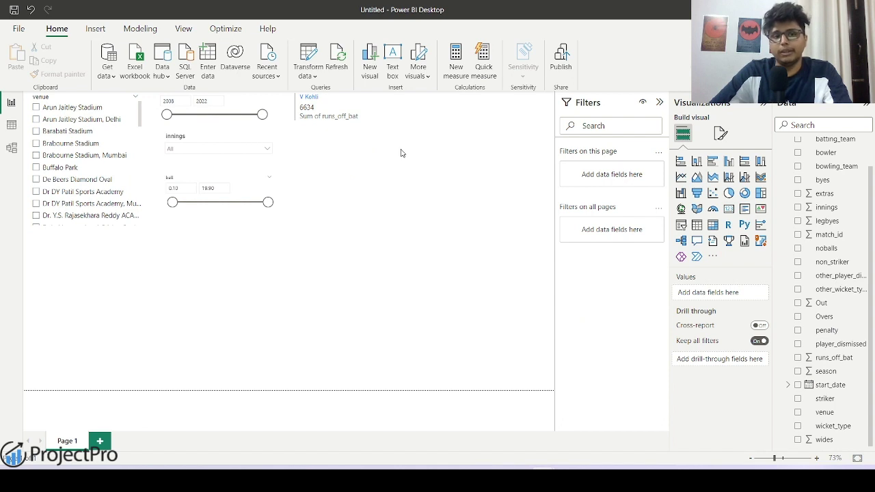
Duplicate the top-striker card and place the copy directly beside the original at the page's upper edge
left_click(365, 116)
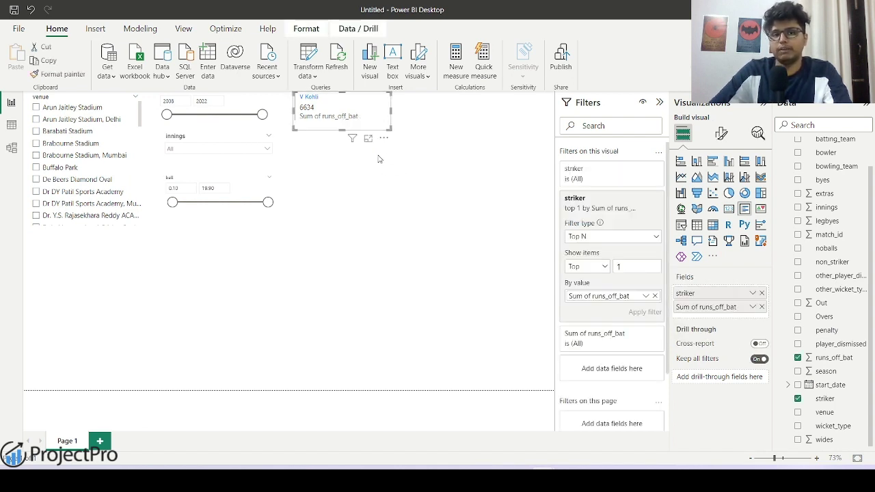
left_click(377, 190)
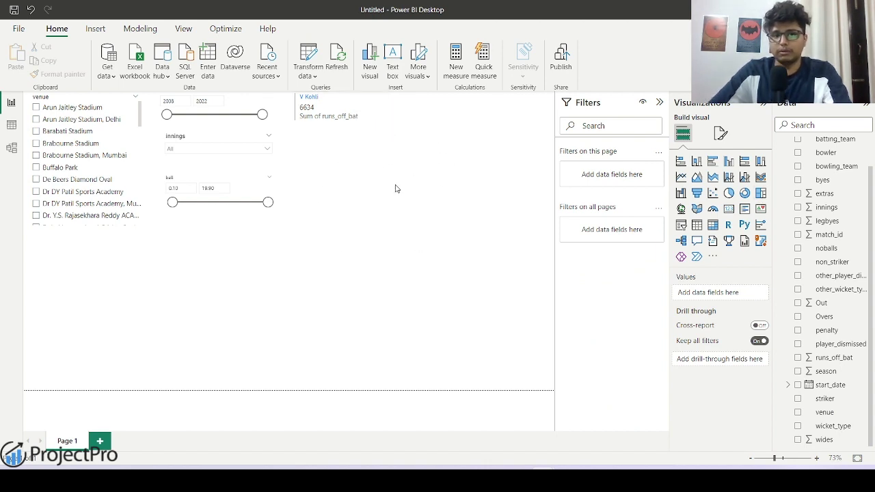
left_click(367, 110)
key("ctrl+c")
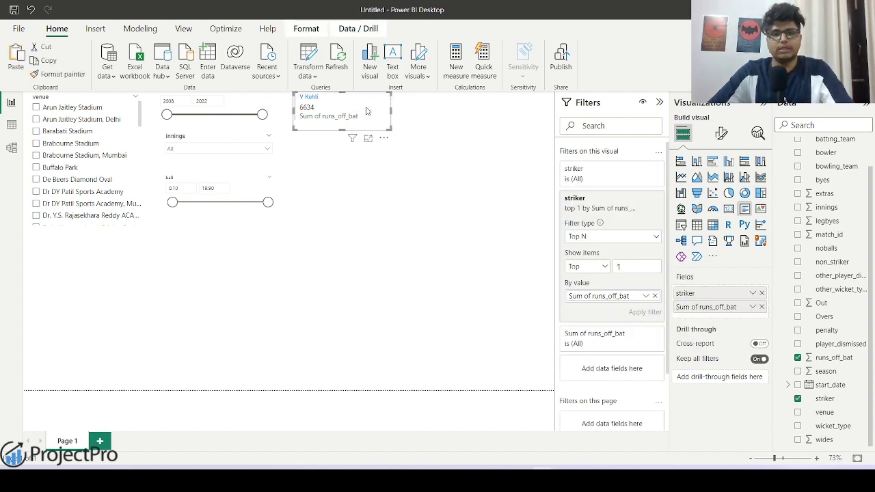
key("ctrl+v")
left_click_drag(392, 144, 456, 125)
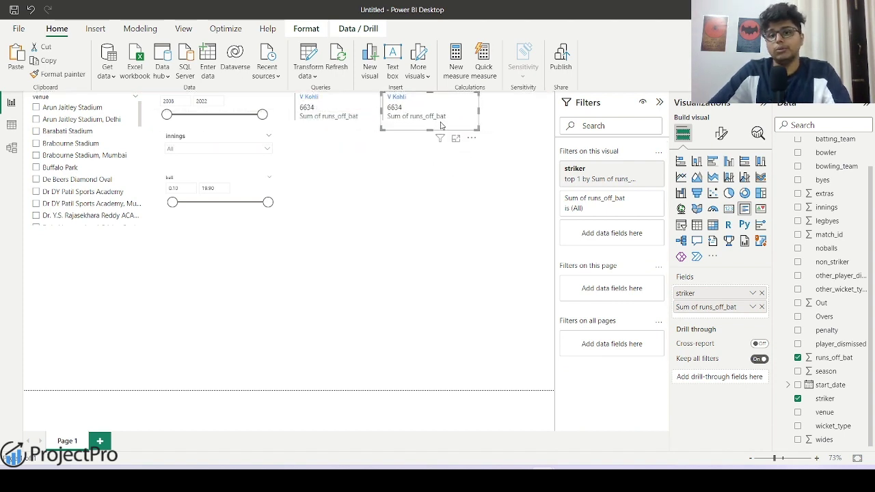
Replace the copied card's fields with bowler and the sum of Out, and reduce the card's height slightly
left_click(761, 295)
scroll(831, 219, "up", 2)
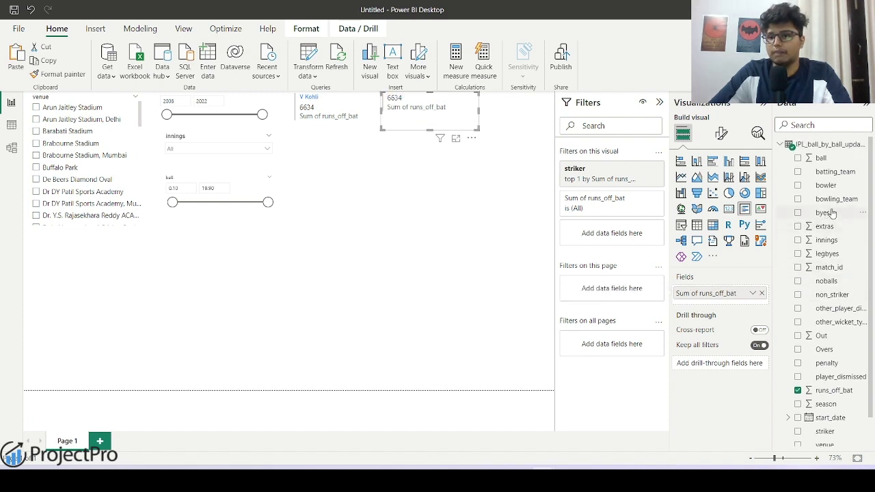
left_click_drag(827, 185, 727, 290)
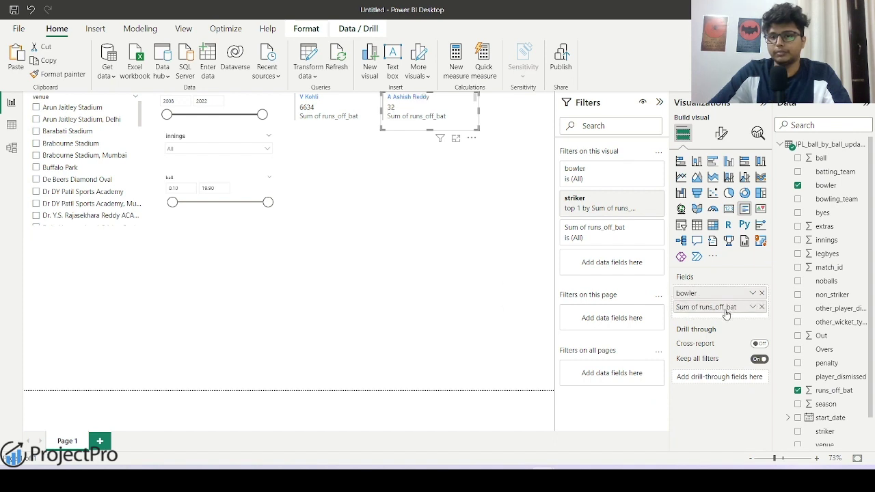
left_click(761, 307)
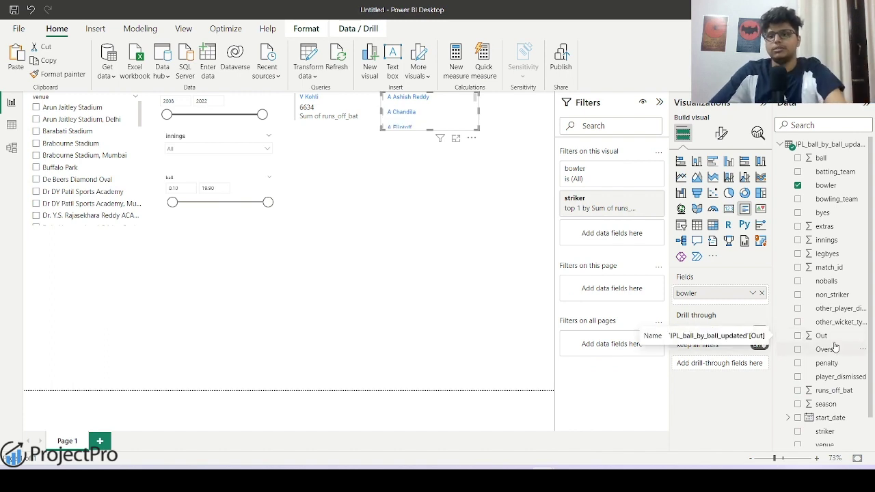
left_click_drag(831, 342, 733, 309)
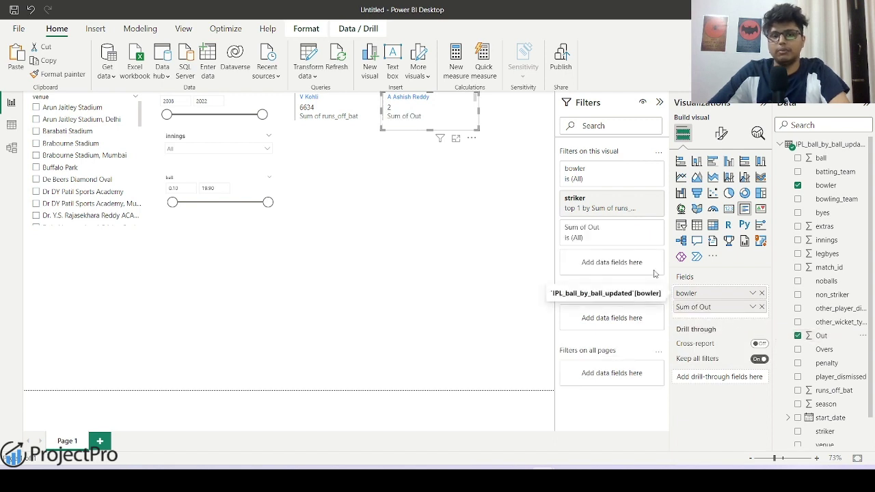
mouse_move(429, 129)
left_mouse_down()
mouse_move(432, 181)
mouse_move(425, 121)
left_mouse_up()
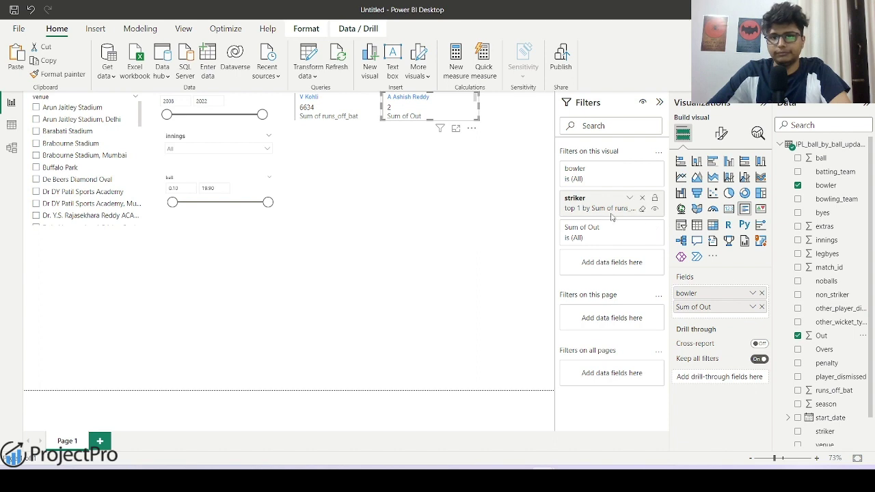
Replace the copied card's striker filter with a bowler Top N filter showing the top 1 by sum of Out
left_click(642, 199)
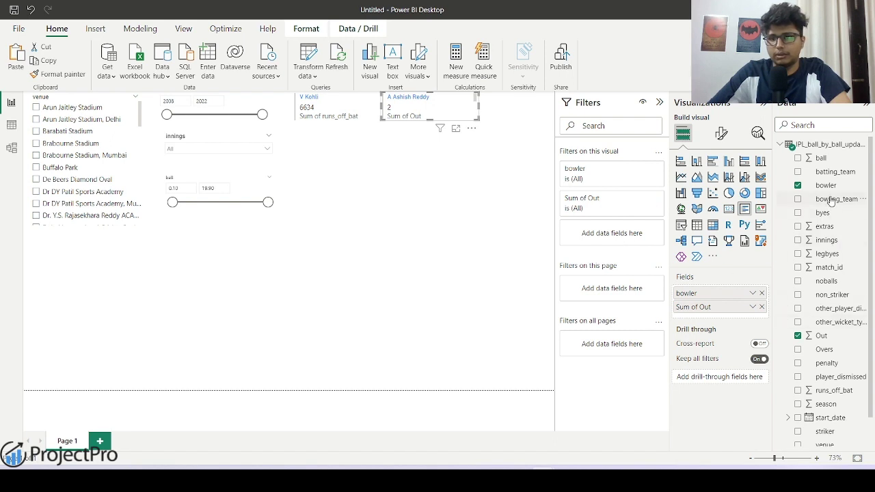
left_click_drag(826, 185, 615, 233)
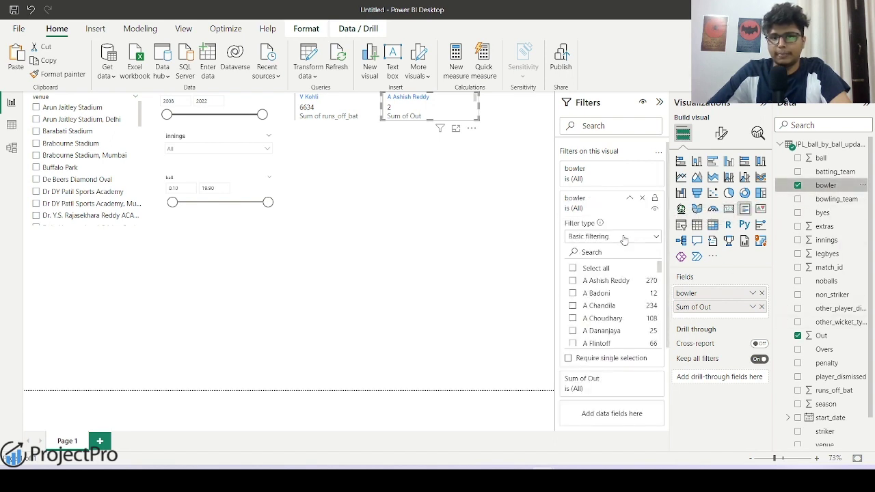
left_click(625, 236)
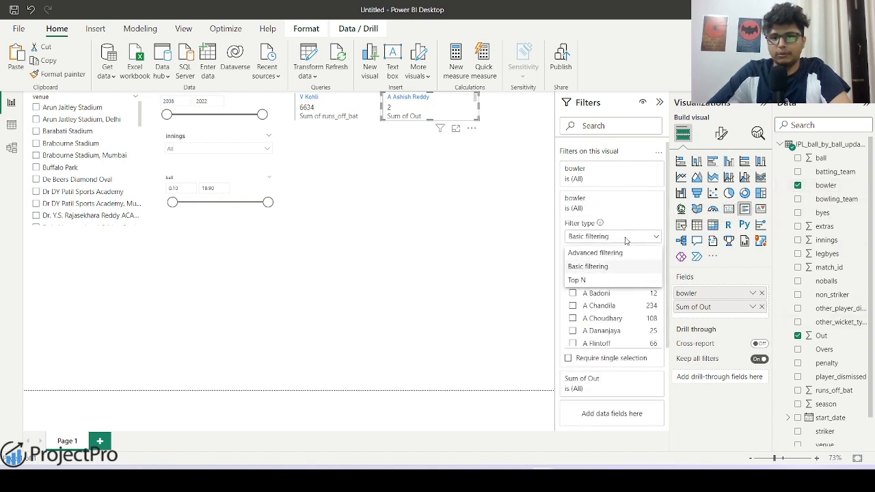
left_click(606, 280)
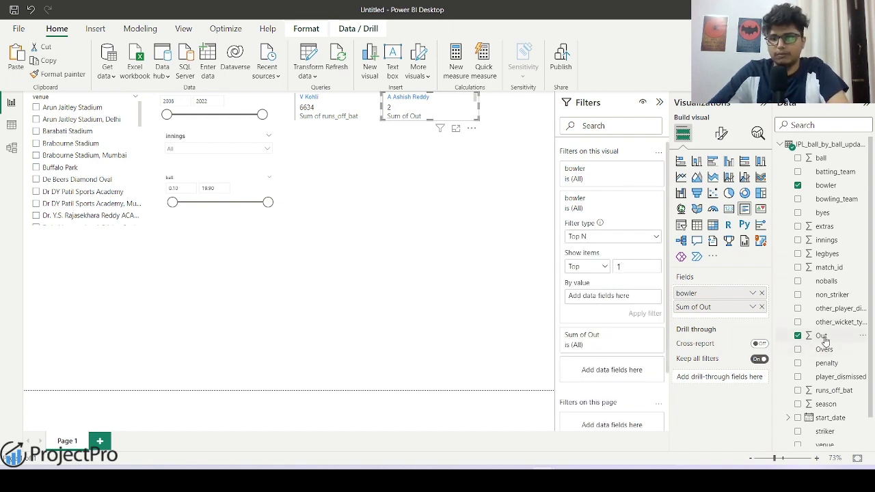
left_click_drag(820, 336, 615, 301)
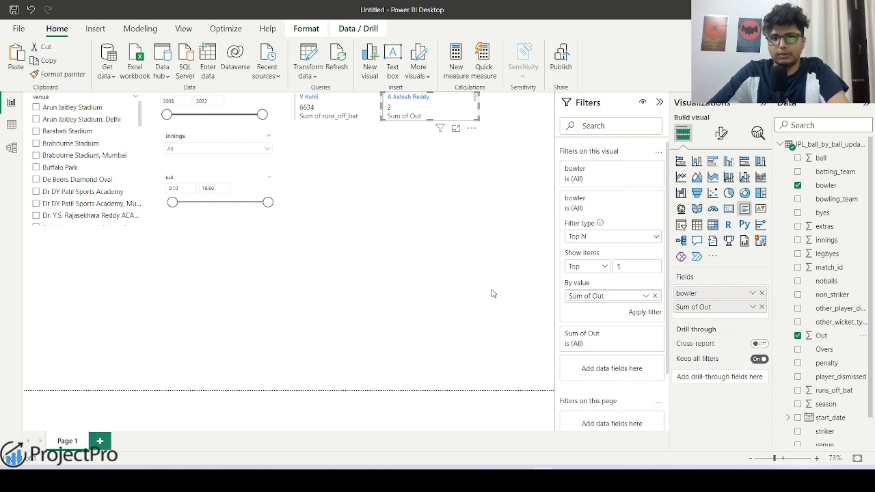
left_click(646, 314)
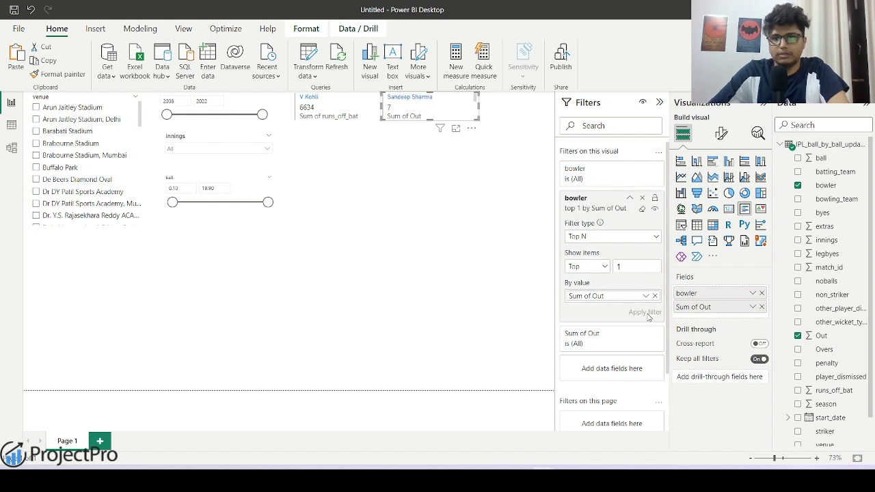
left_click(380, 236)
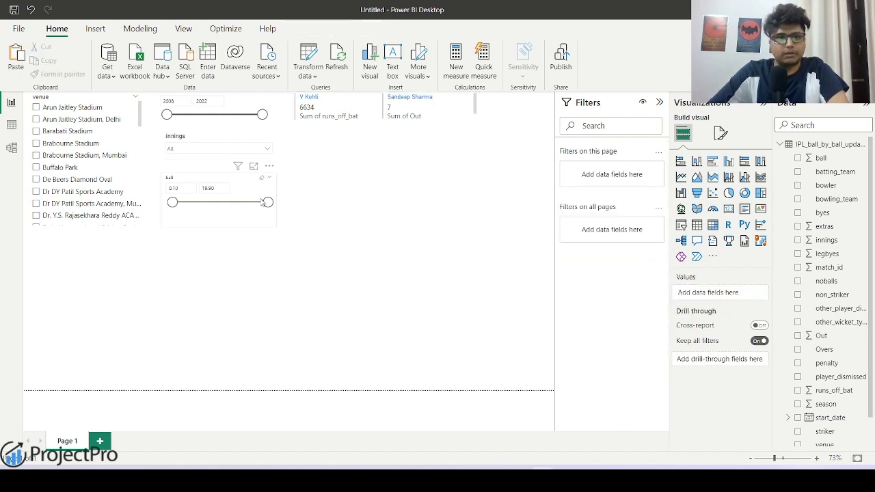
Examine how selecting the striker card and the bowler card in turn cross-filters the other card
left_click(268, 204)
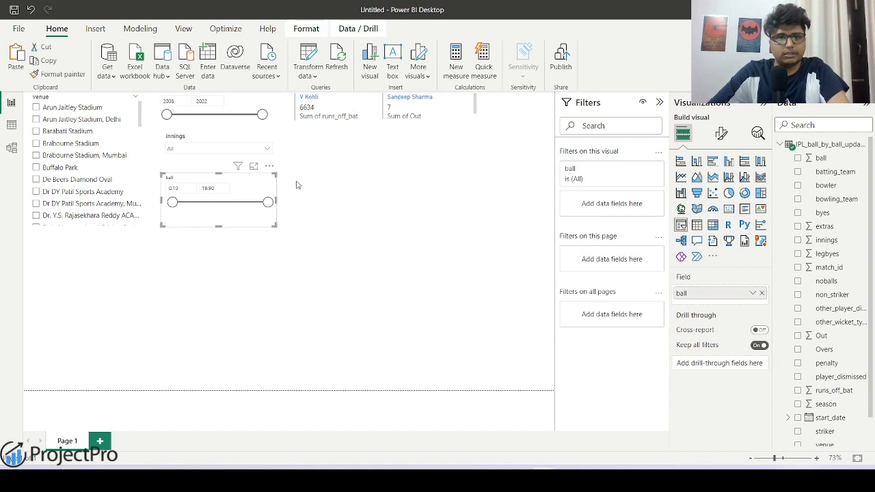
left_click(352, 111)
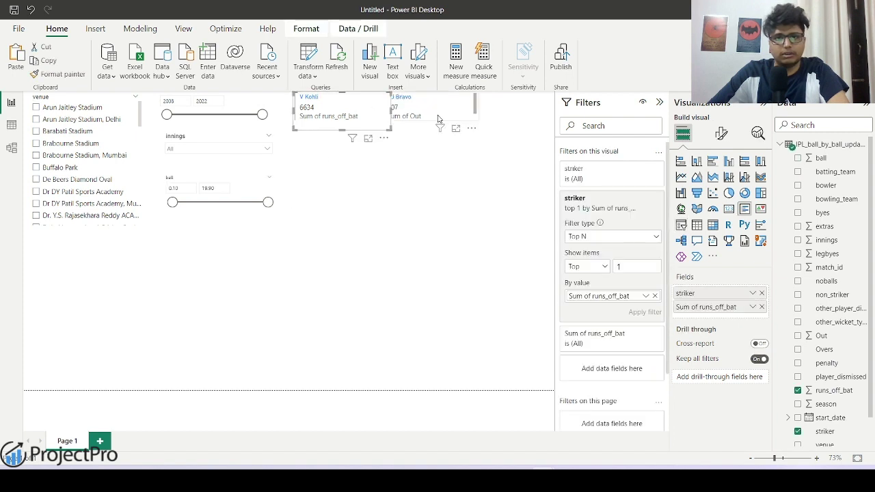
left_click(420, 179)
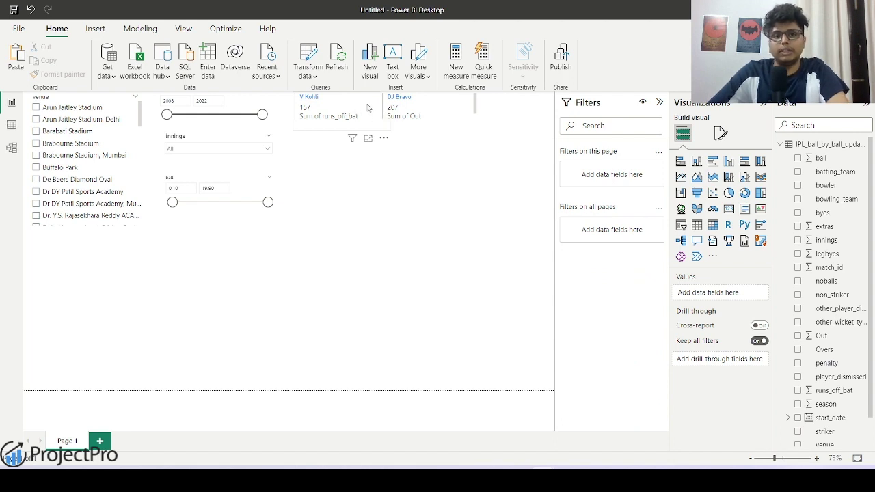
left_click(359, 111)
left_click(372, 181)
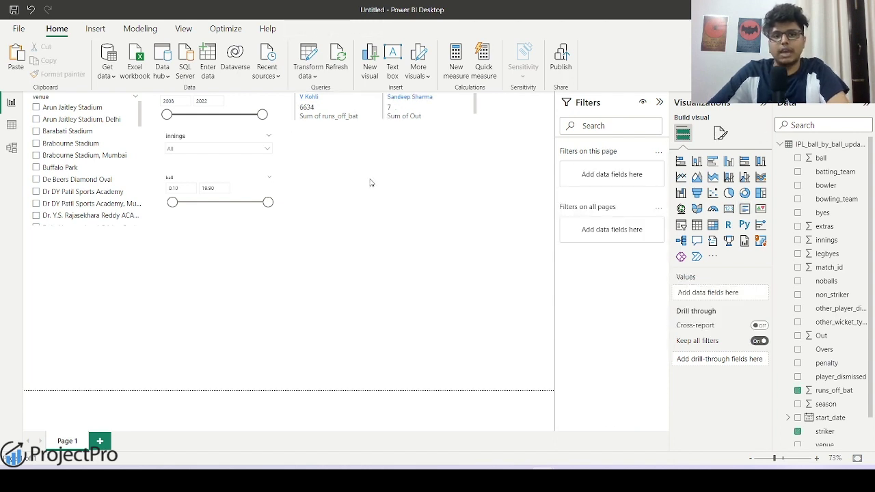
left_click(461, 115)
left_click(460, 163)
left_click(363, 116)
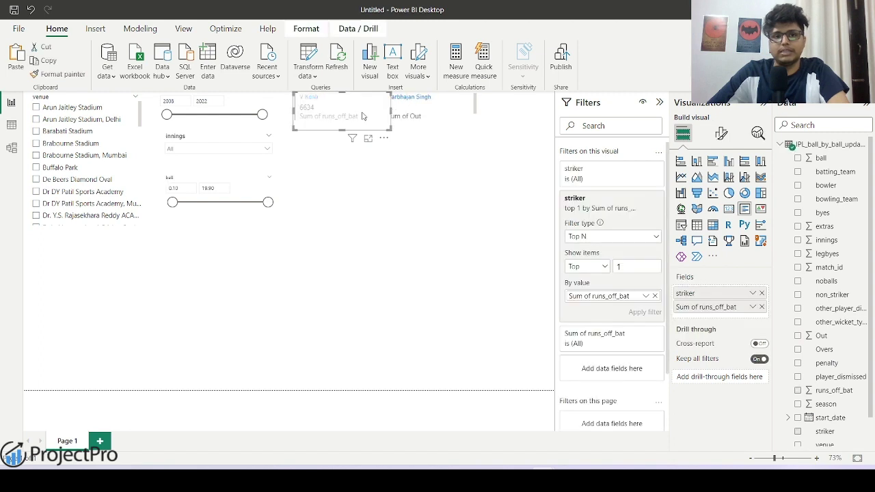
left_click(347, 168)
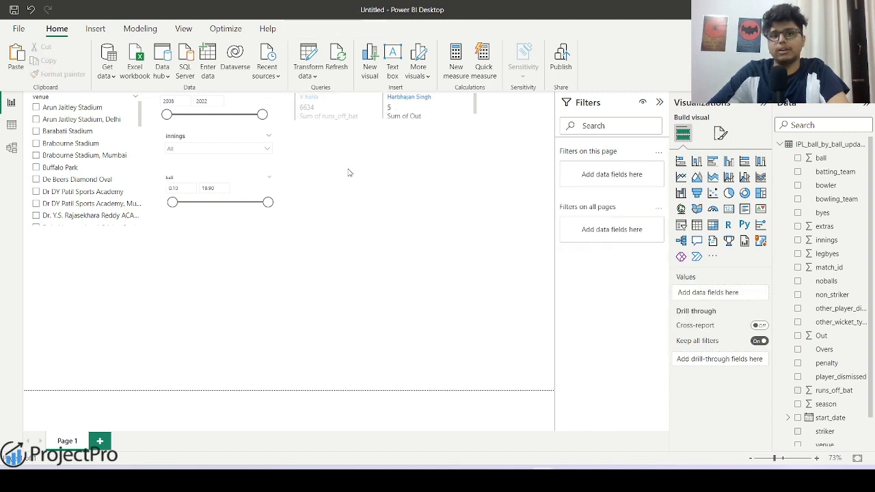
left_click(420, 110)
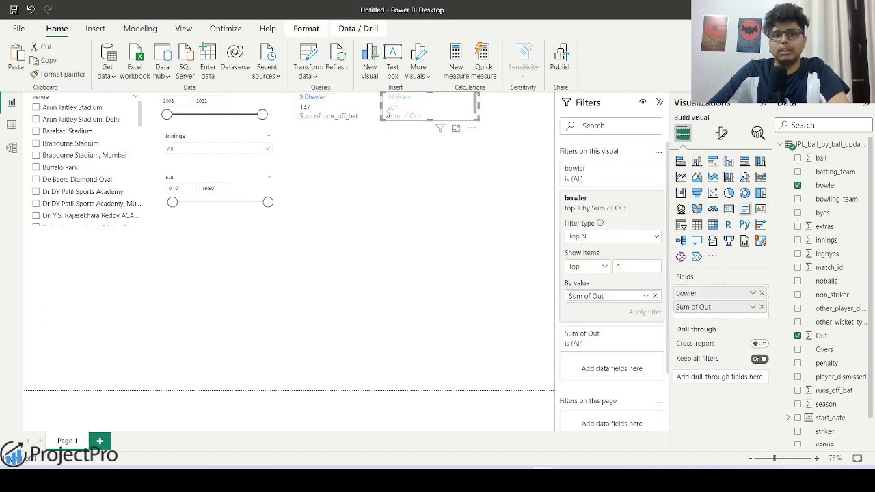
Move the bowler card slightly farther from the striker card so the two sit side by side without overlapping
left_click(337, 169)
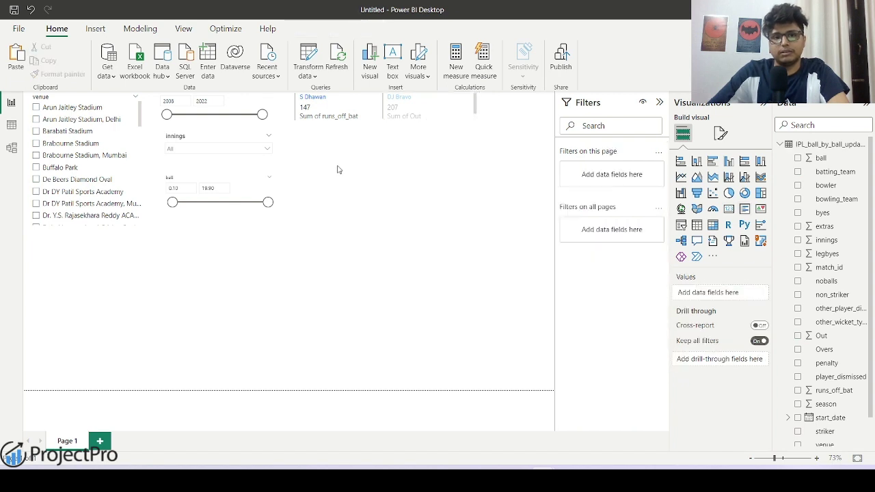
left_click(348, 113)
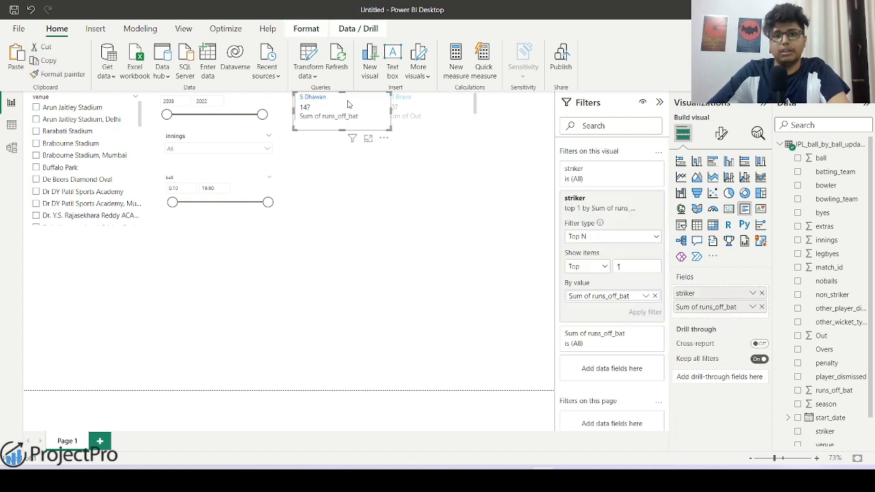
left_click(418, 114)
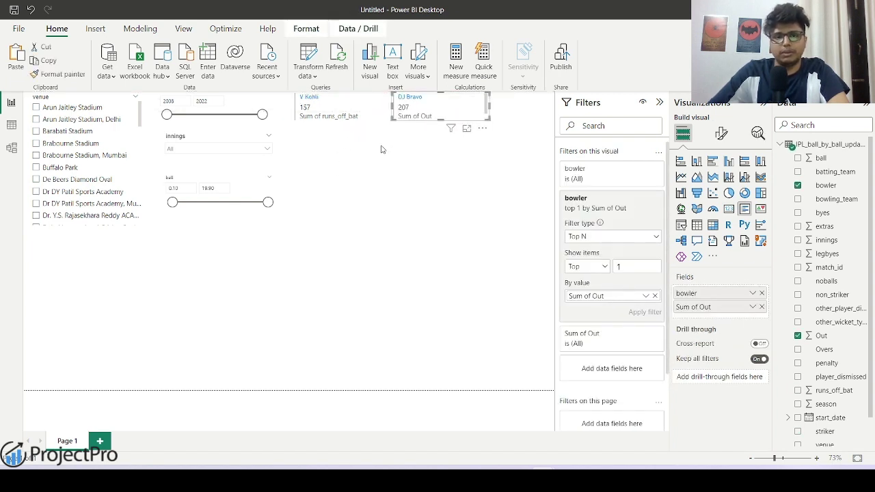
left_click_drag(419, 113, 414, 113)
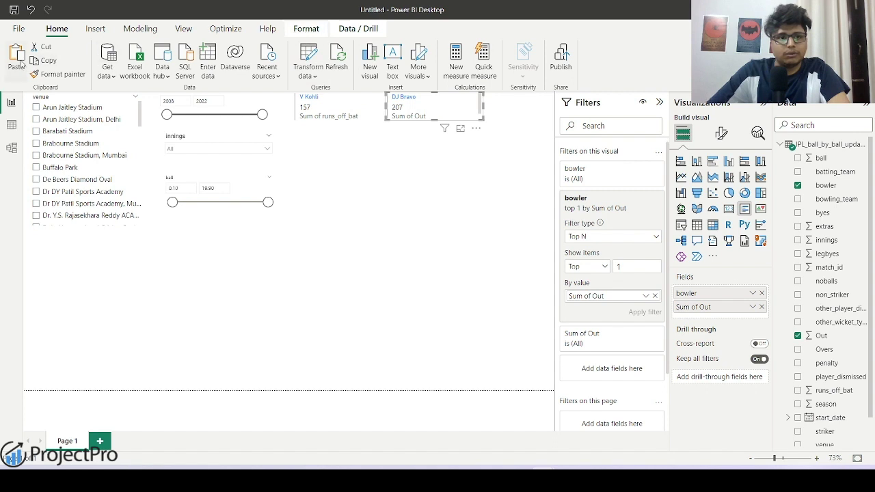
Toggle Edit interactions with the bowler card and the striker card selected in turn, checking how each cross-filters the other
left_click(305, 30)
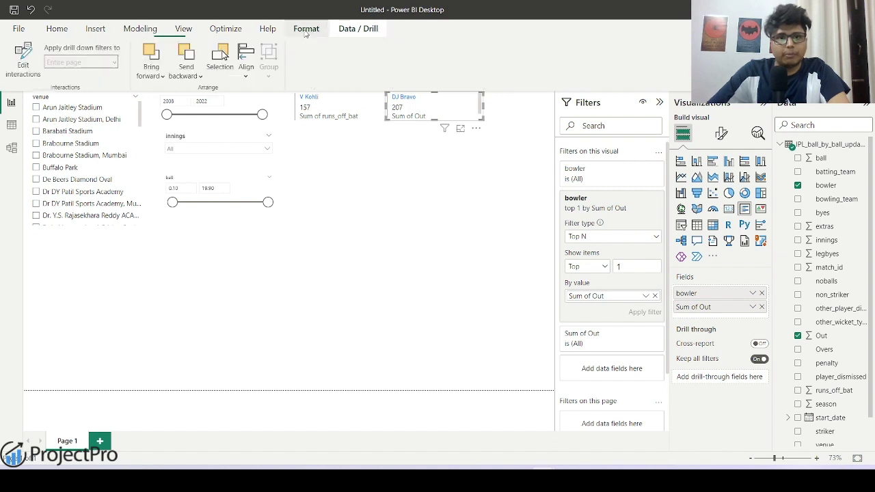
left_click(27, 63)
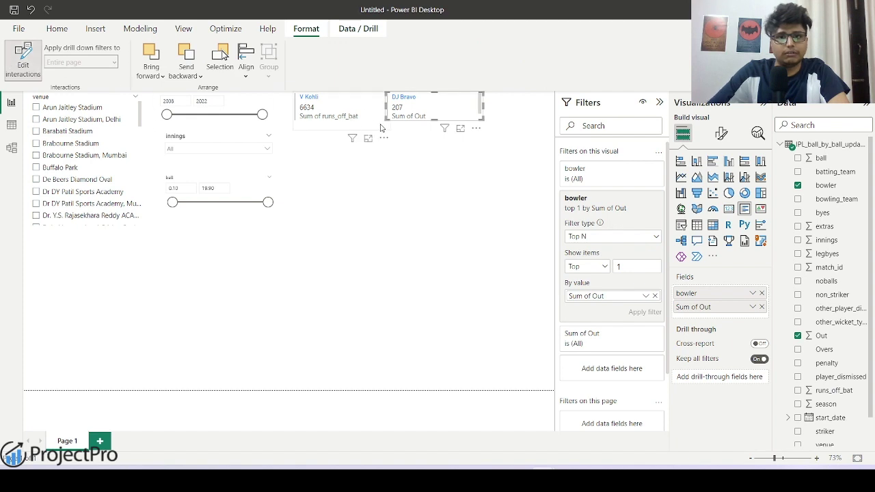
left_click(380, 166)
left_click(350, 110)
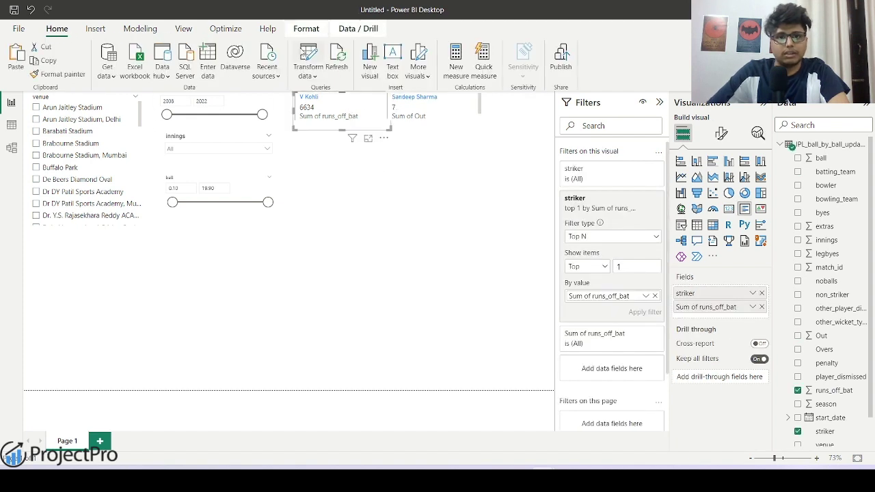
left_click(306, 29)
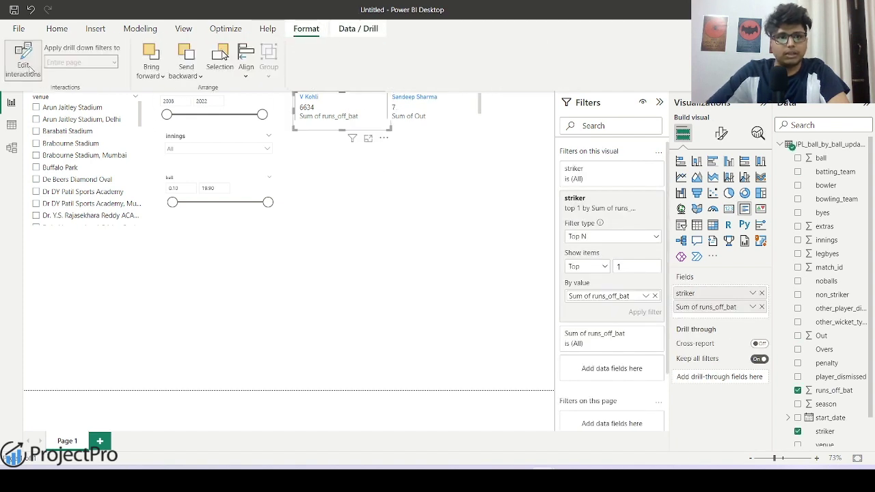
left_click(343, 121)
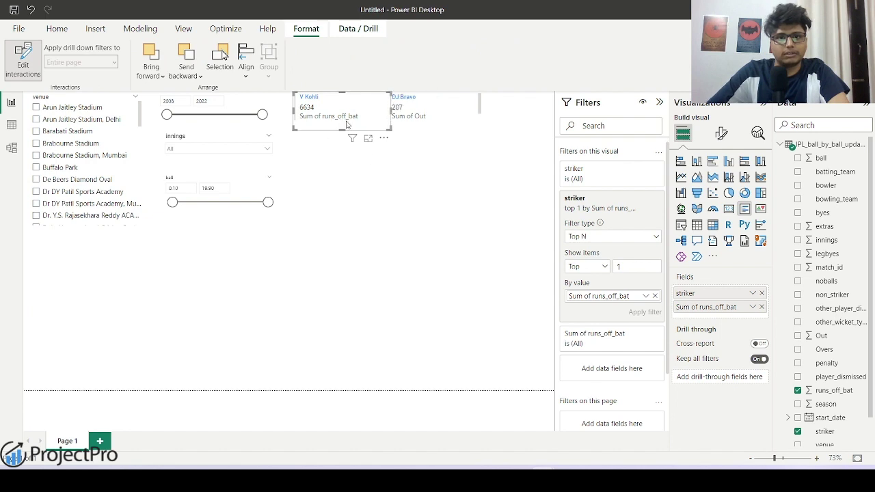
left_click(437, 116)
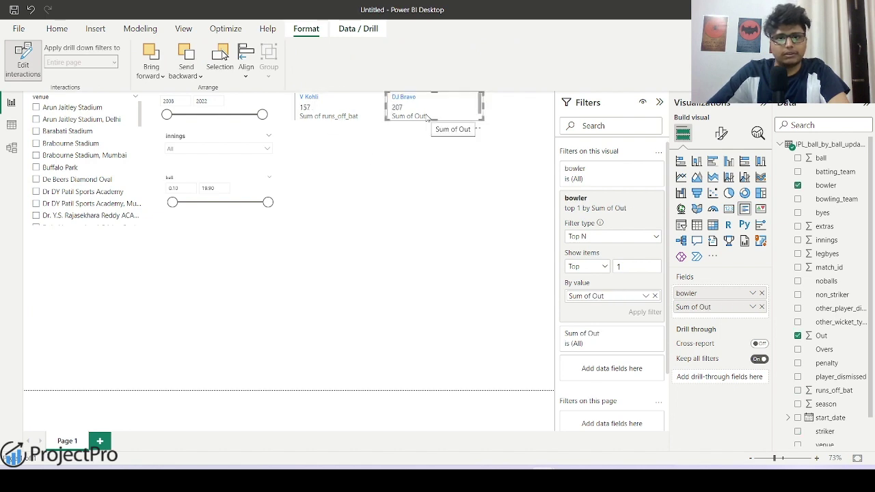
left_click(39, 62)
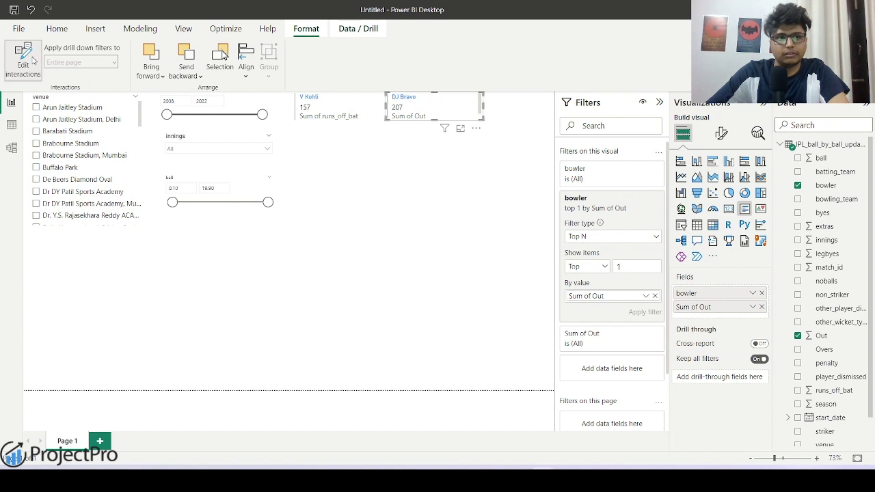
Check both cards with the ball slicer narrowed to 16.02–19.90, and restore the slicer's full range
left_click(393, 159)
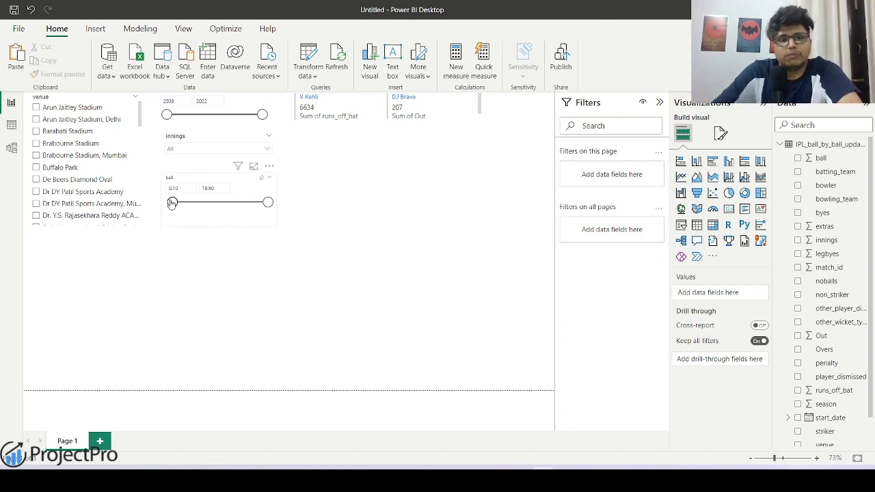
left_click_drag(173, 202, 253, 214)
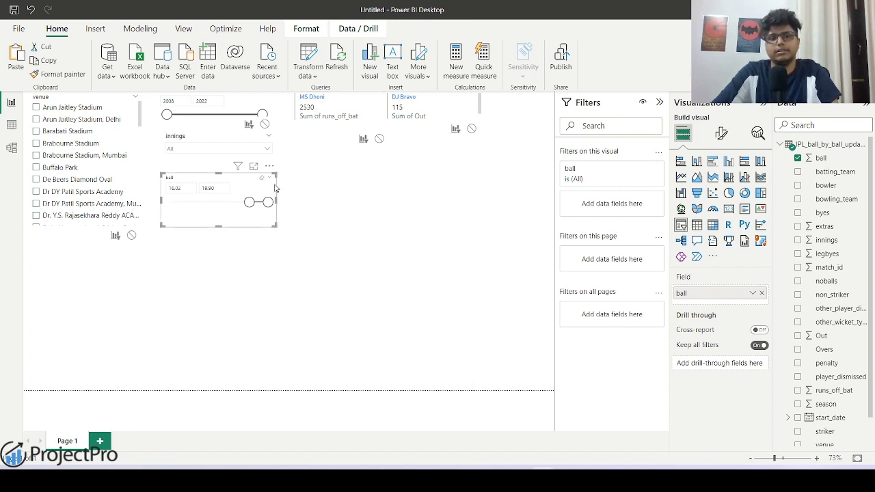
left_click_drag(249, 204, 159, 207)
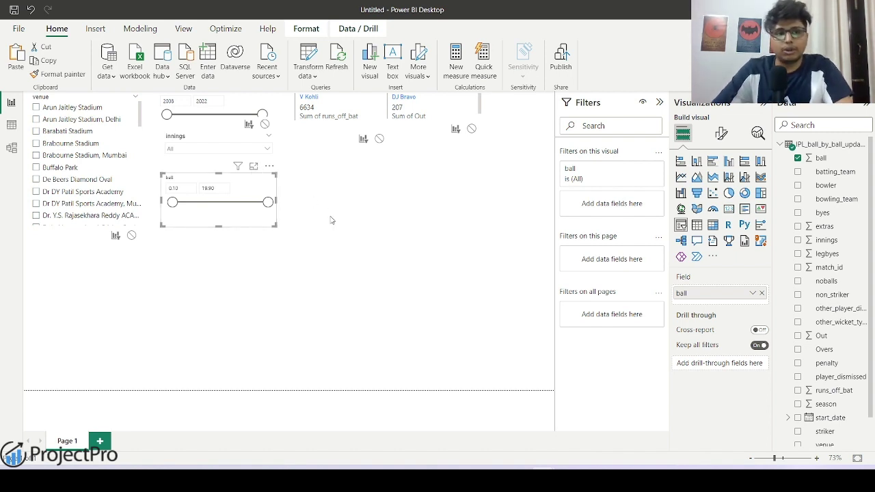
Check both cards for the M Chinnaswamy Stadium and M.Chinnaswamy Stadium venues, and clear the venue selection
scroll(55, 182, "down", 3)
scroll(55, 183, "up", 3)
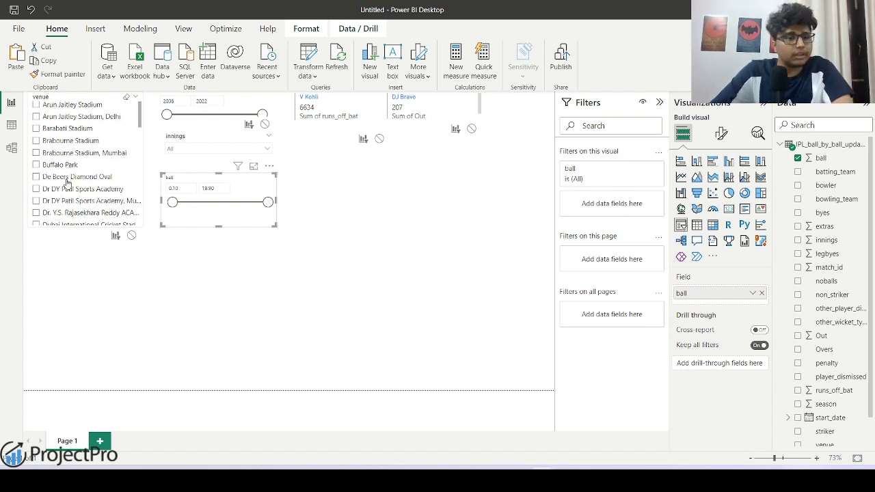
scroll(62, 185, "down", 8)
scroll(58, 176, "up", 2)
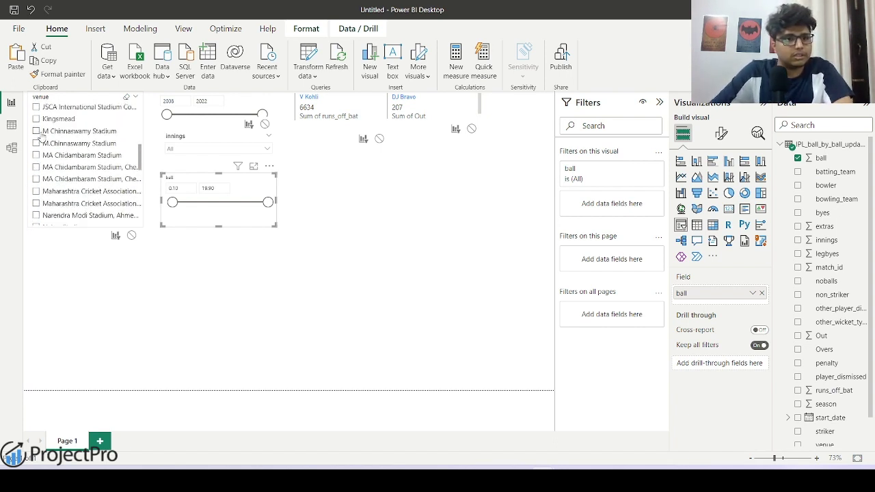
left_click(37, 131)
left_click(36, 144, "ctrl")
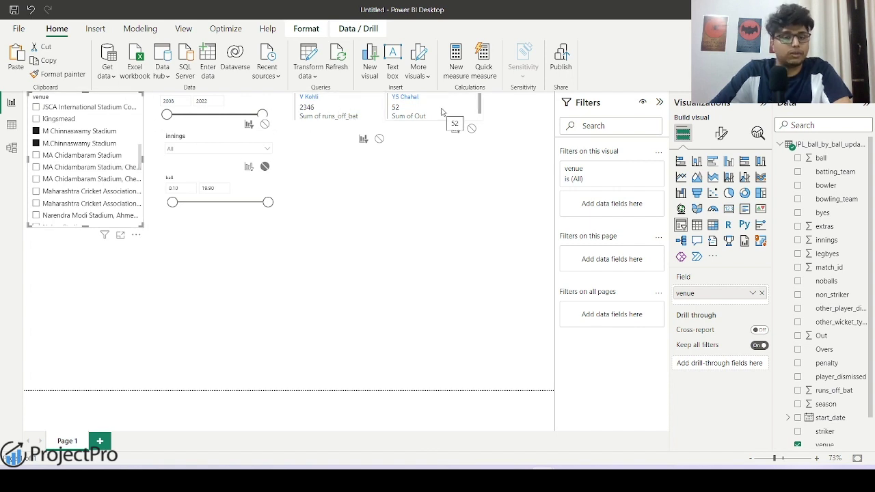
left_click(37, 143)
left_click(362, 212)
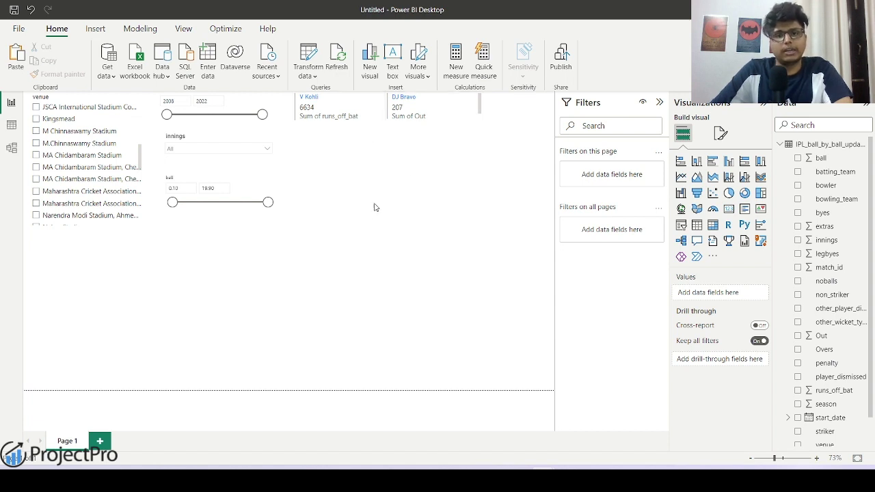
Examine the striker card's general formatting options, including Title and Header icons
left_click(369, 122)
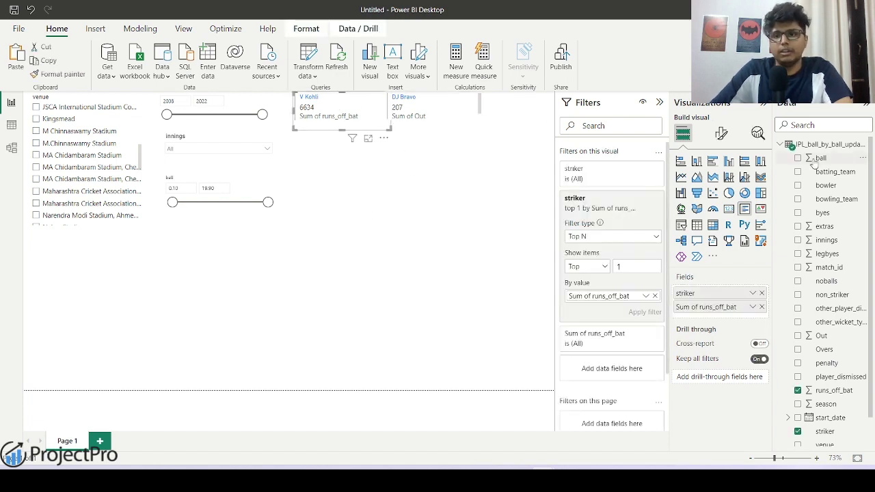
left_click(721, 134)
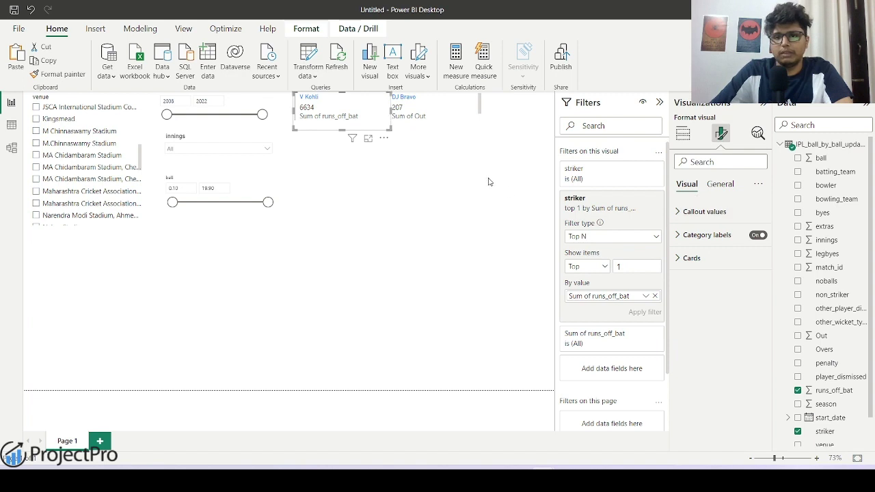
left_click(722, 188)
left_click(706, 235)
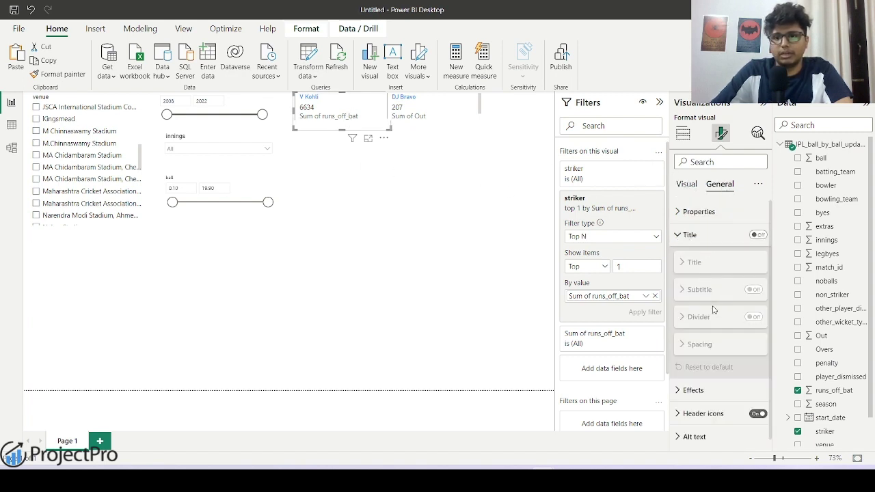
left_click(692, 413)
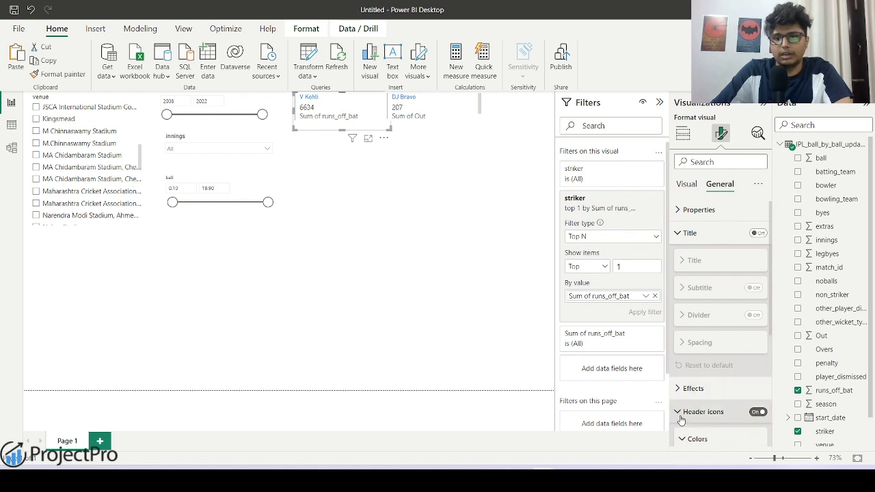
left_click(377, 296)
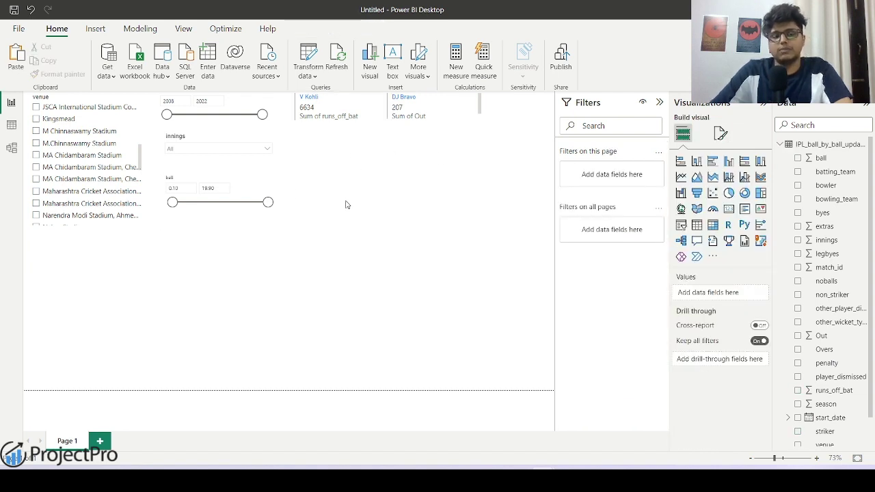
Move the bowler card closer to the striker card along the page's upper edge
left_click(422, 106)
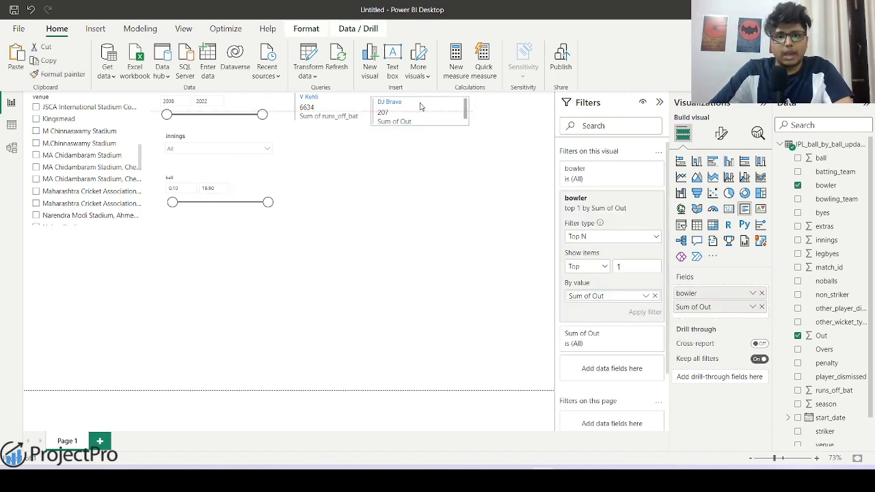
left_click(372, 199)
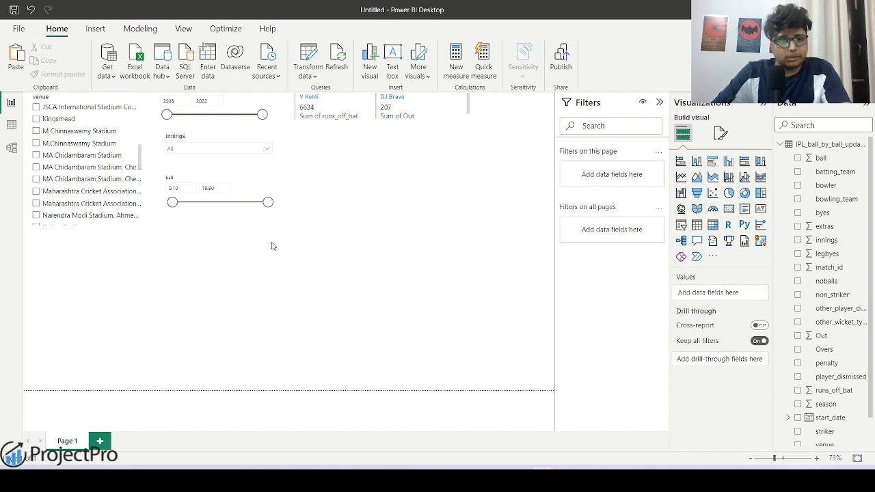
scroll(89, 178, "up", 5)
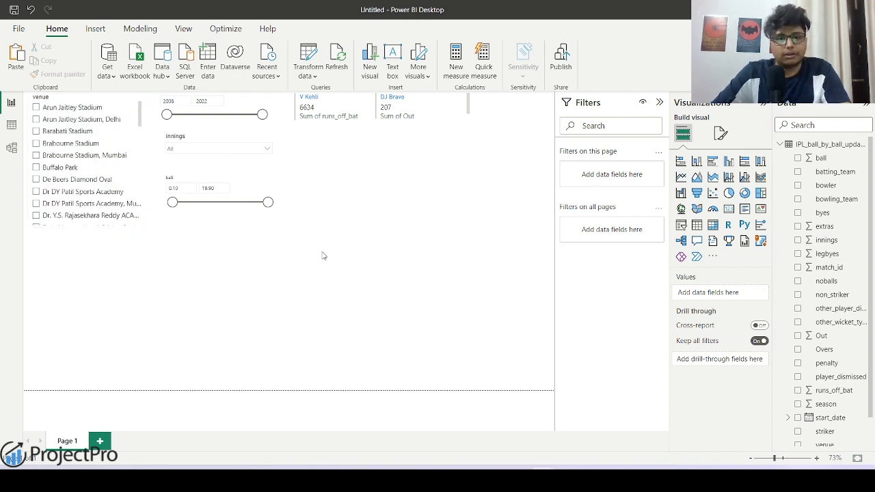
Insert a table visual below the ball slicer and size it to end just above the page's lower boundary
left_click(696, 225)
left_click_drag(108, 275, 221, 286)
left_click_drag(256, 361, 271, 383)
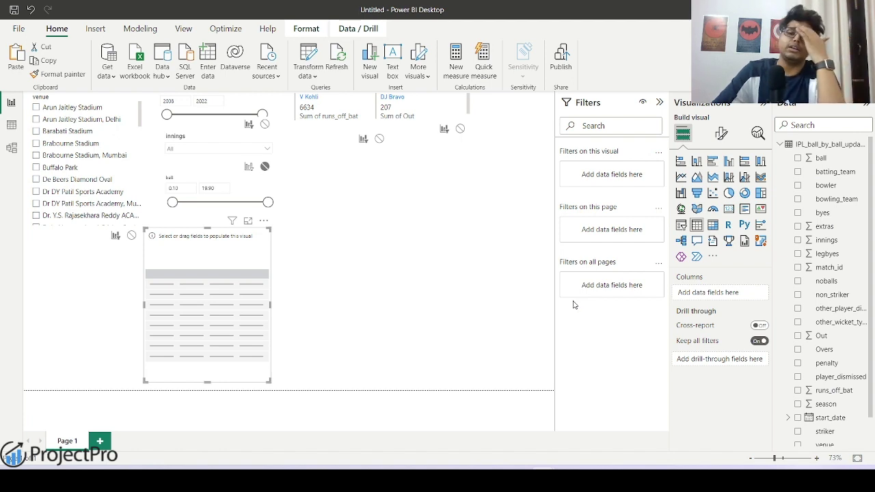
left_click_drag(235, 290, 242, 288)
left_click(346, 290)
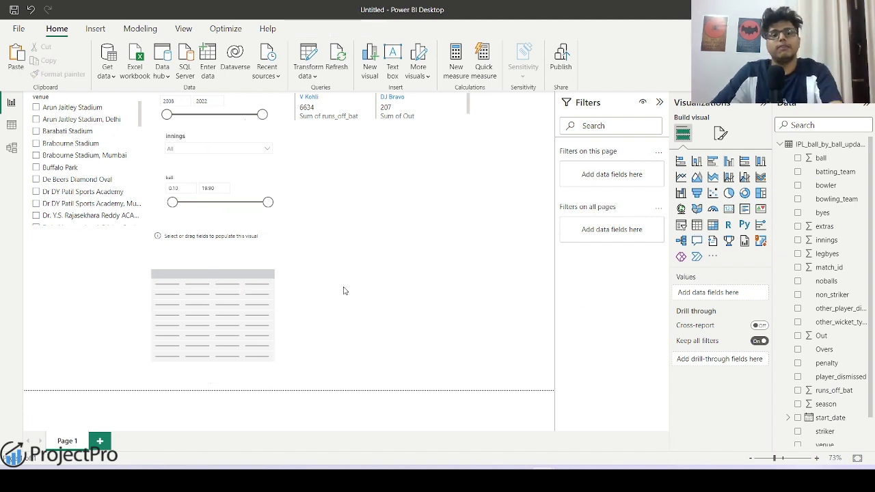
Narrow the empty table slightly from its left edge to fit the width of the slicers above
left_click(257, 290)
left_click(265, 293)
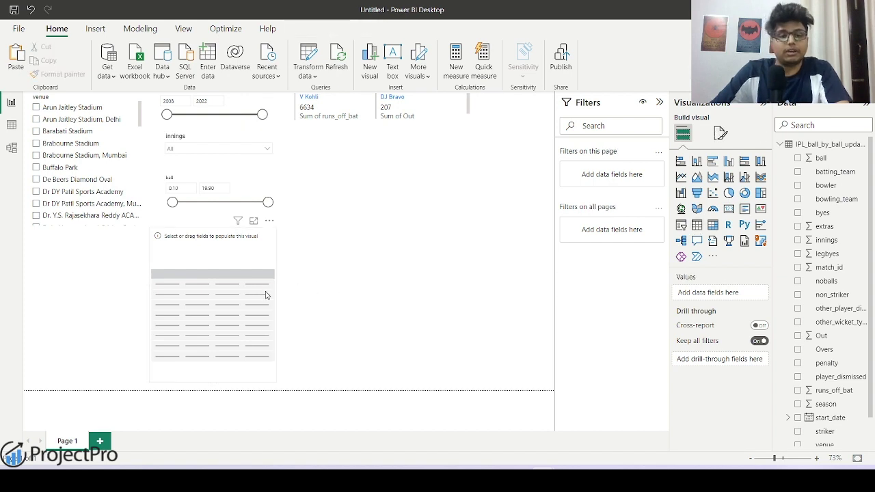
left_click(265, 295)
left_click_drag(150, 307, 157, 307)
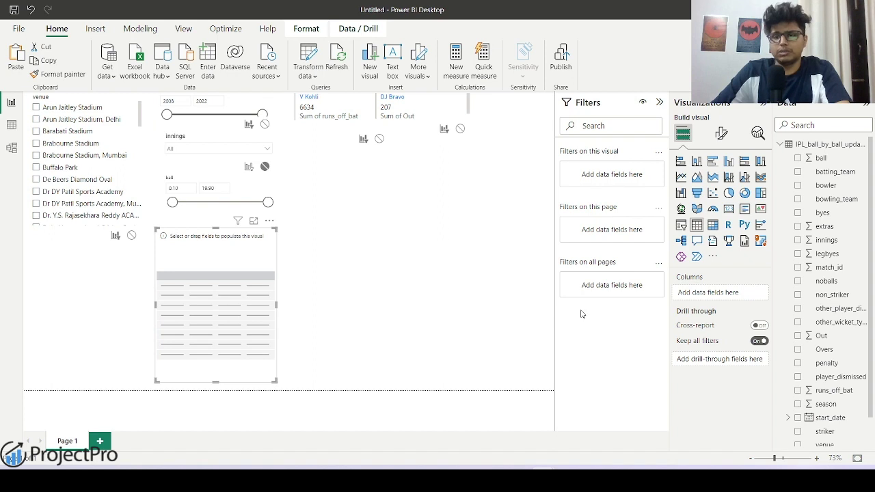
left_click(421, 312)
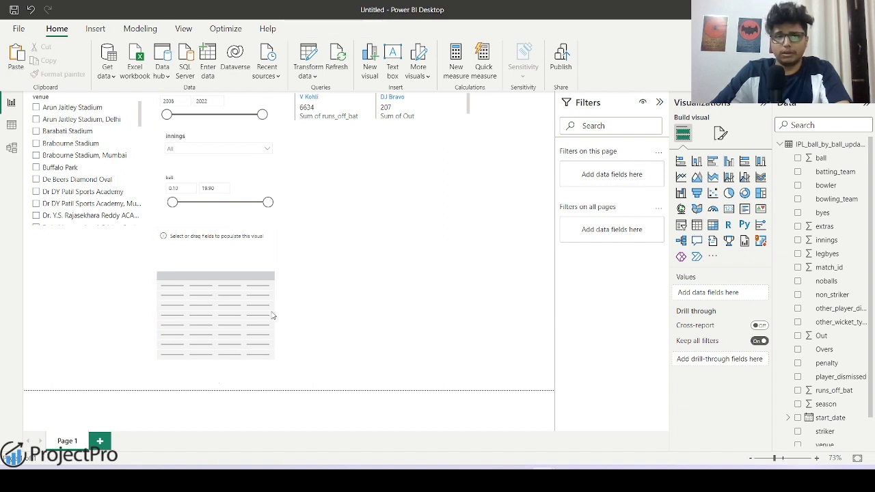
Add striker and the sum of runs_off_bat as the table's columns, and remove the stray runs_off_bat drill-through field
left_click(220, 273)
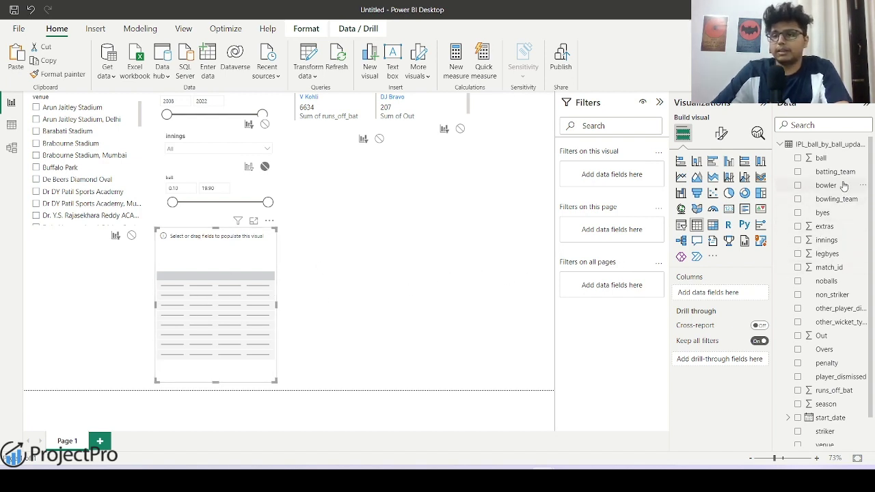
left_click_drag(822, 429, 721, 294)
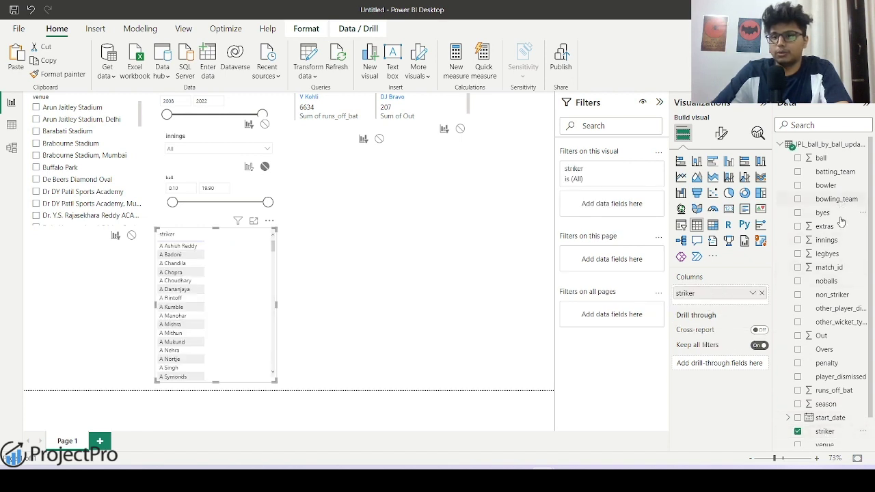
scroll(809, 303, "down", 1)
left_click_drag(837, 359, 719, 363)
left_click_drag(834, 358, 729, 306)
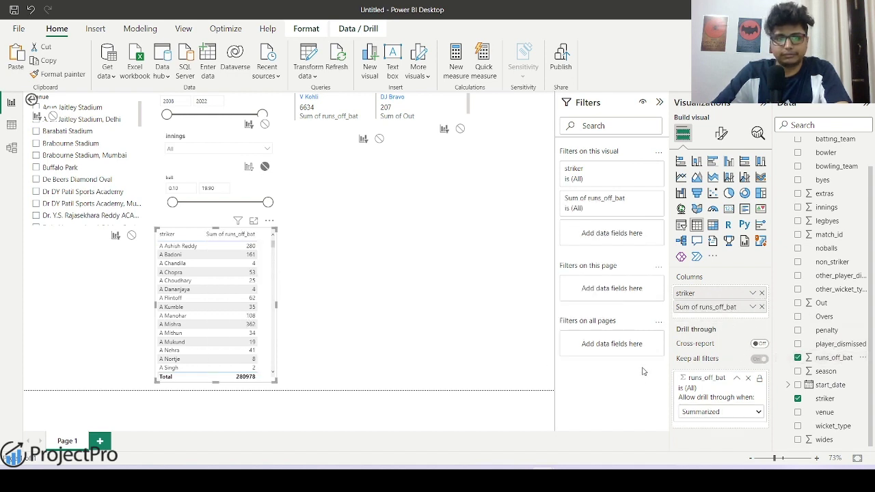
left_click(747, 377)
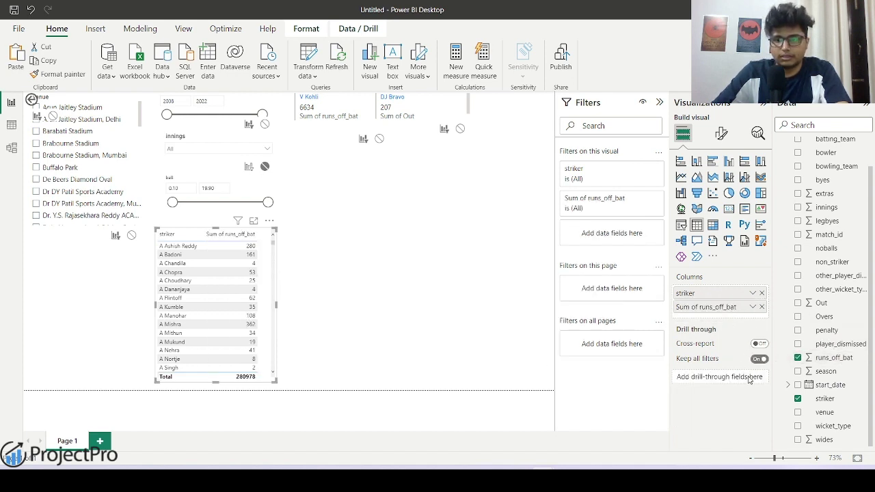
Sort the striker table by Sum of runs_off_bat in descending order
left_click(420, 320)
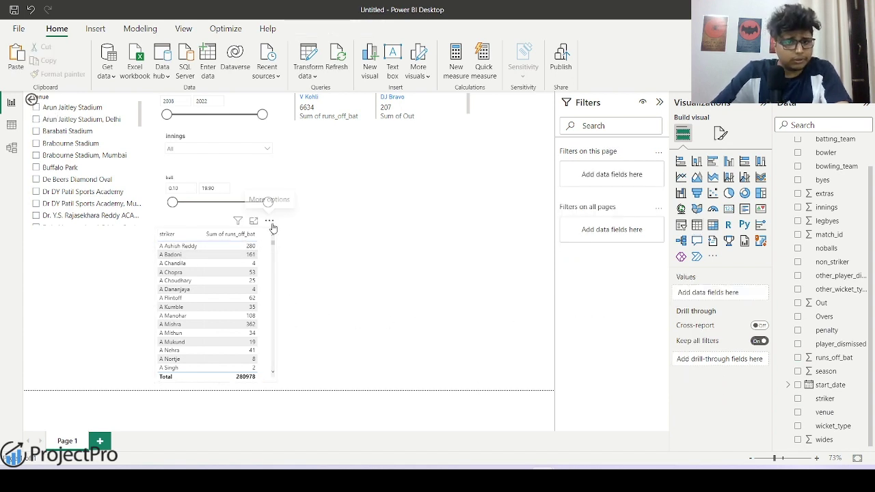
left_click(270, 222)
mouse_move(321, 329)
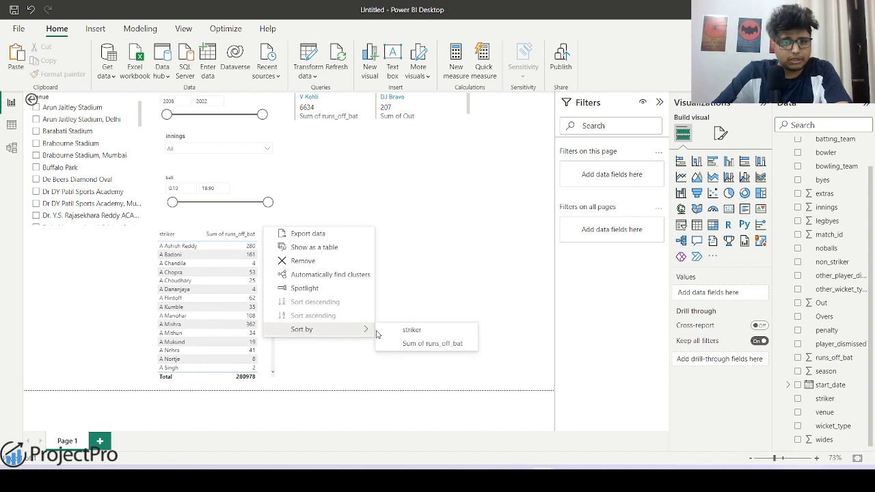
left_click(410, 344)
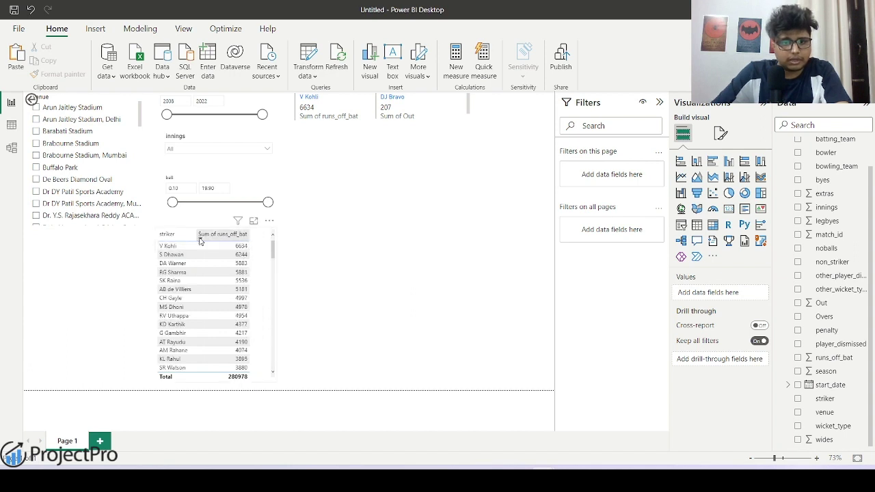
scroll(270, 291, "down", 5)
Narrow the striker table slightly from its right edge to fit its two columns
left_click(275, 294)
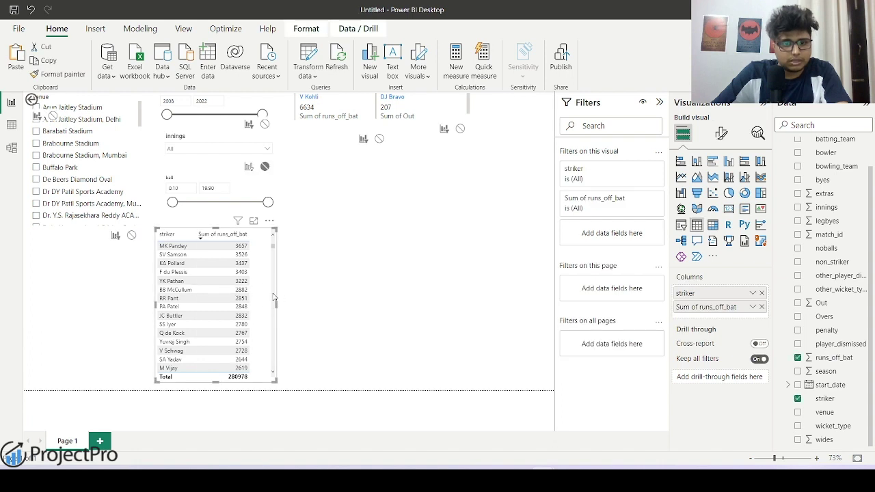
left_click(278, 296)
left_click(274, 296)
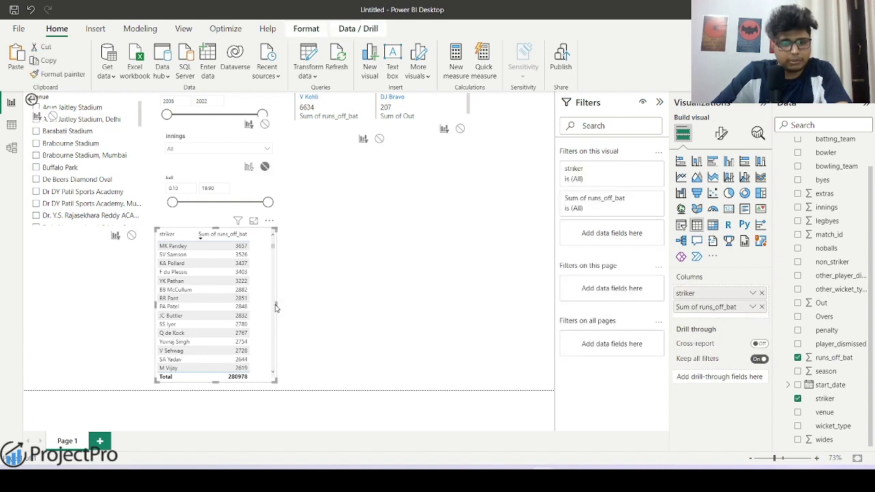
left_click_drag(276, 308, 270, 308)
left_click(356, 299)
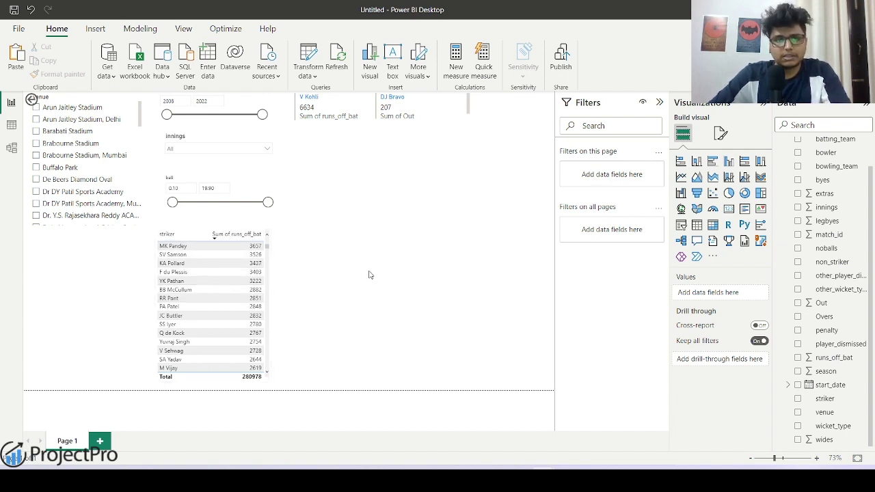
Insert a second table visual and place it directly to the right of the striker table
left_click(696, 225)
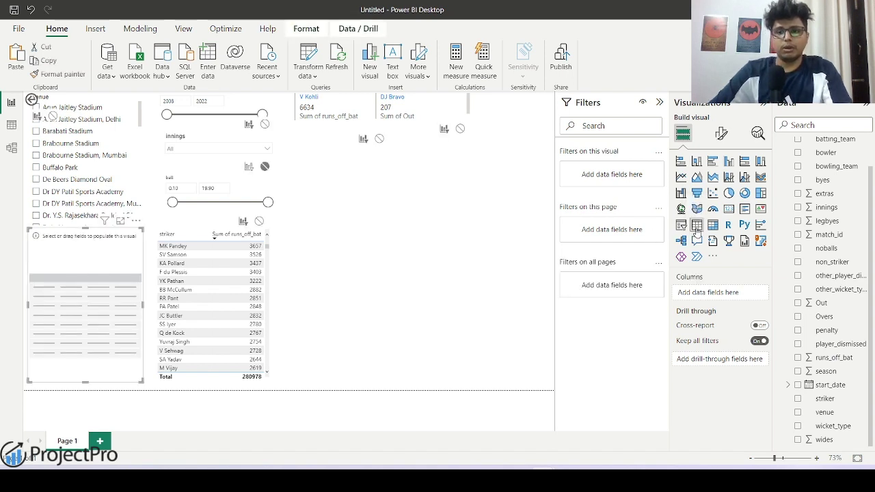
left_click_drag(85, 301, 332, 301)
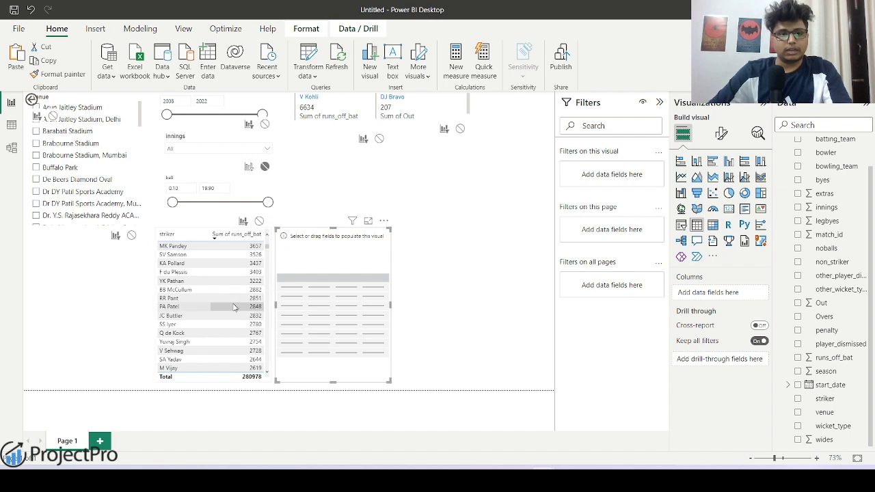
Try sorting the striker table by striker, and return it to descending order by Sum of runs_off_bat
left_click(201, 247)
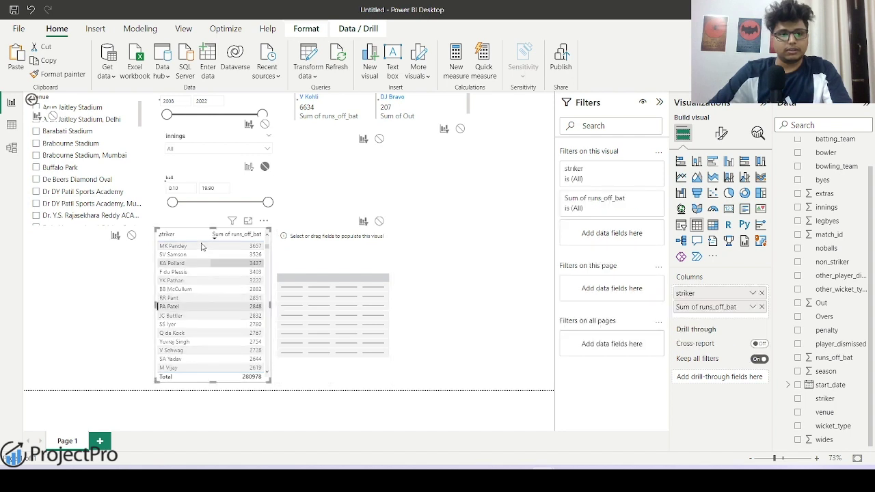
left_click(186, 235)
key("Escape")
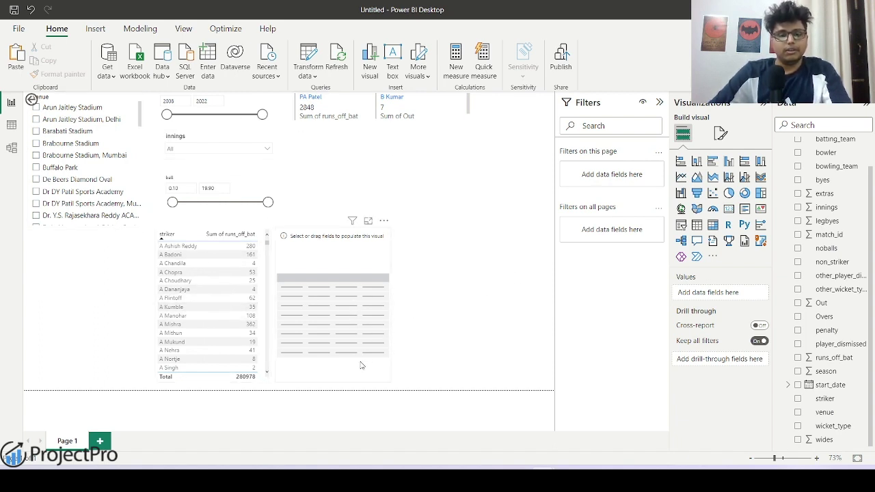
left_click(343, 377)
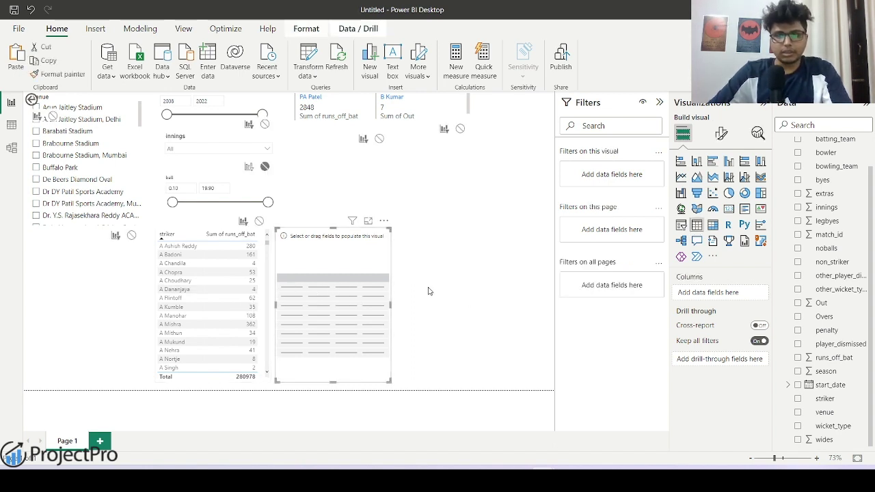
left_click(259, 295)
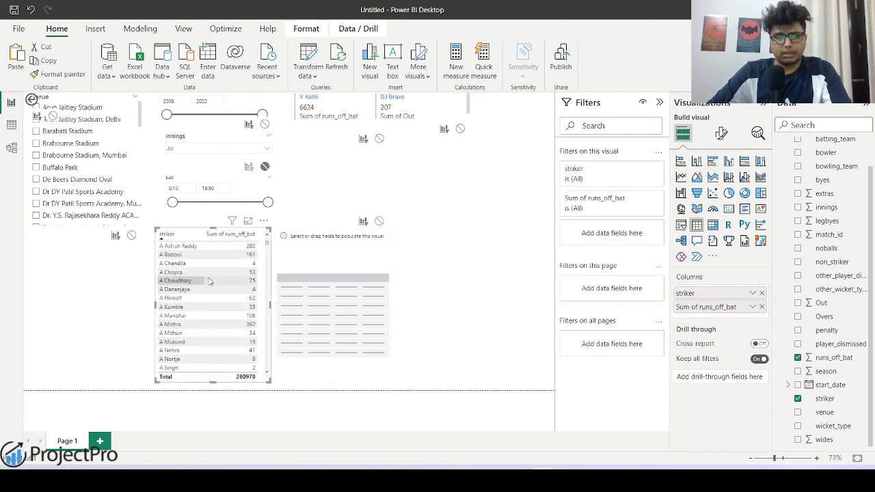
left_click(341, 271)
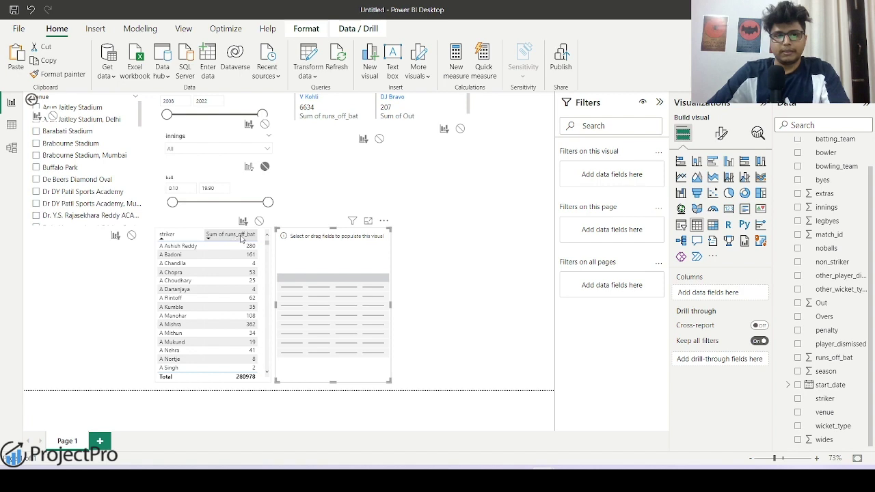
left_click(217, 237)
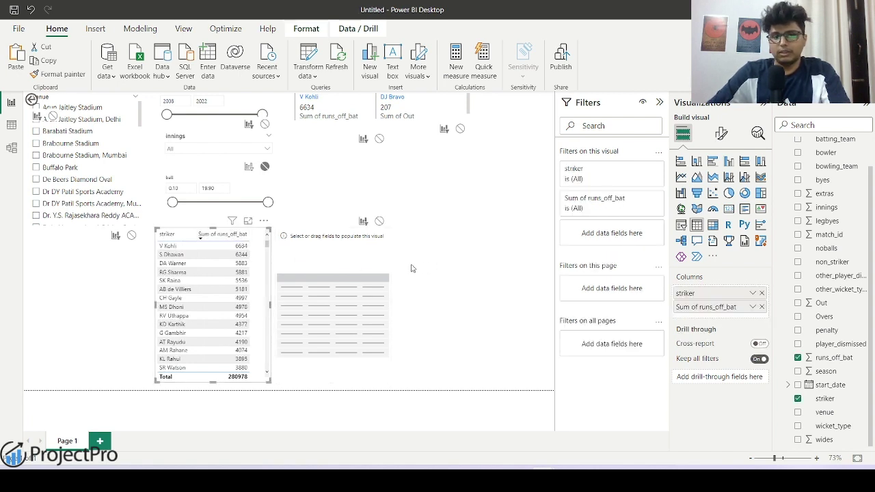
Add bowler and the sum of Out as the columns of the empty second table
left_click(385, 261)
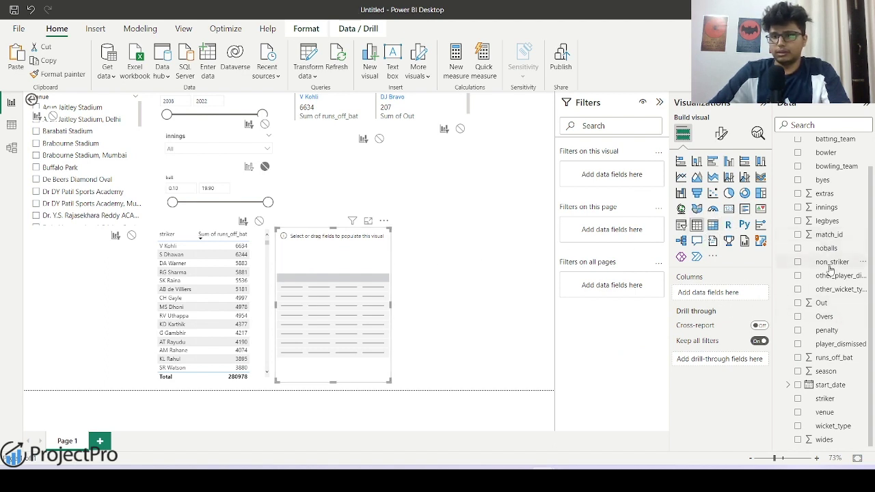
left_click_drag(826, 153, 708, 292)
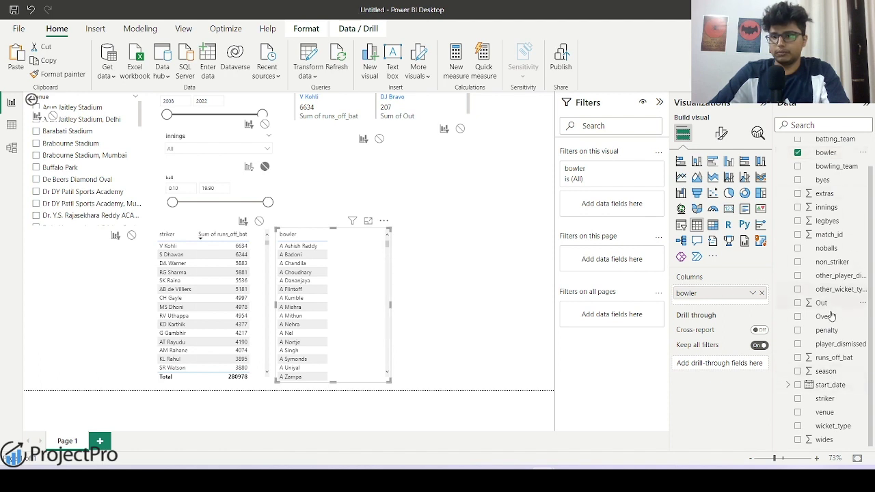
left_click_drag(836, 306, 725, 302)
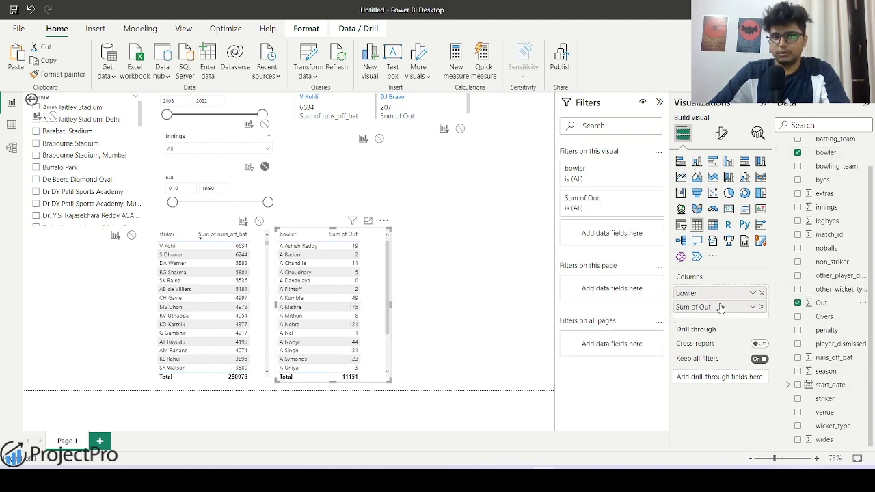
Sort the bowler table by Sum of Out in descending order and narrow it from its right edge to fit its columns
left_click_drag(391, 306, 381, 306)
left_click(374, 221)
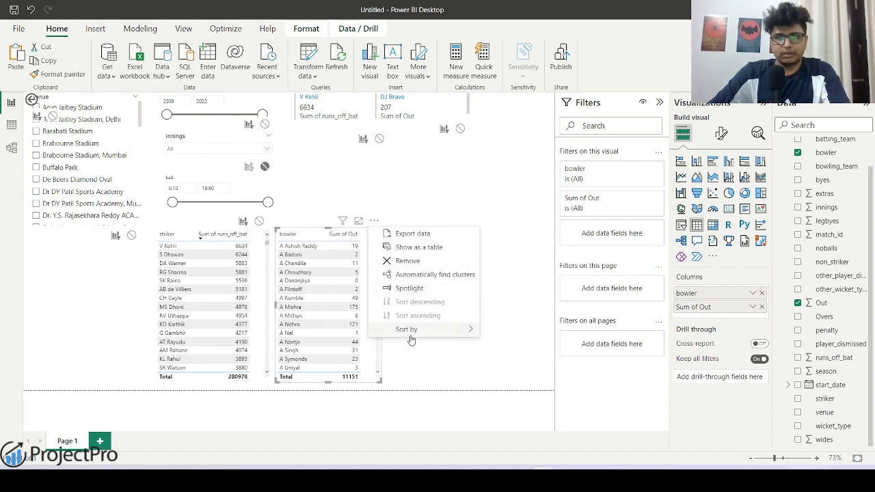
mouse_move(478, 333)
left_click(524, 344)
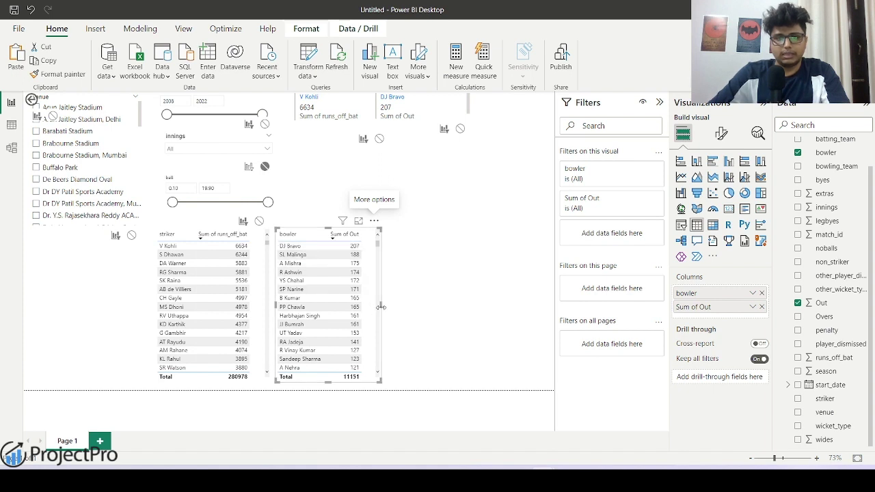
left_click_drag(380, 310, 373, 310)
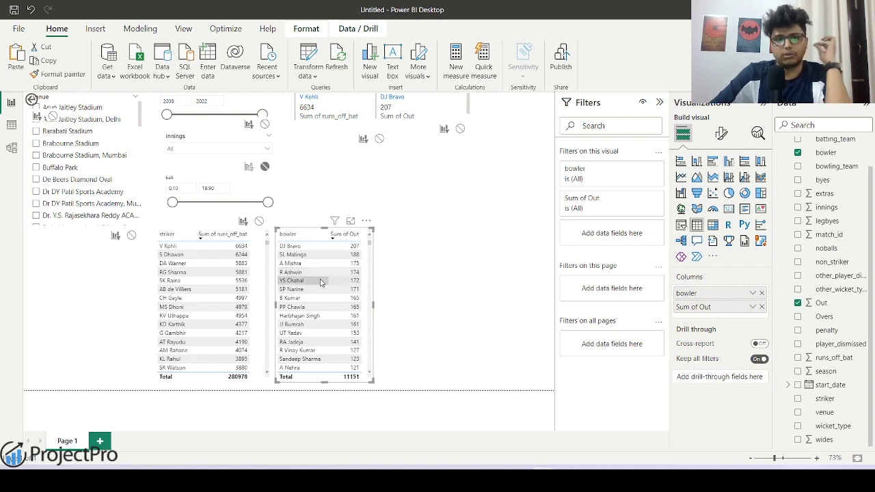
left_click(422, 318)
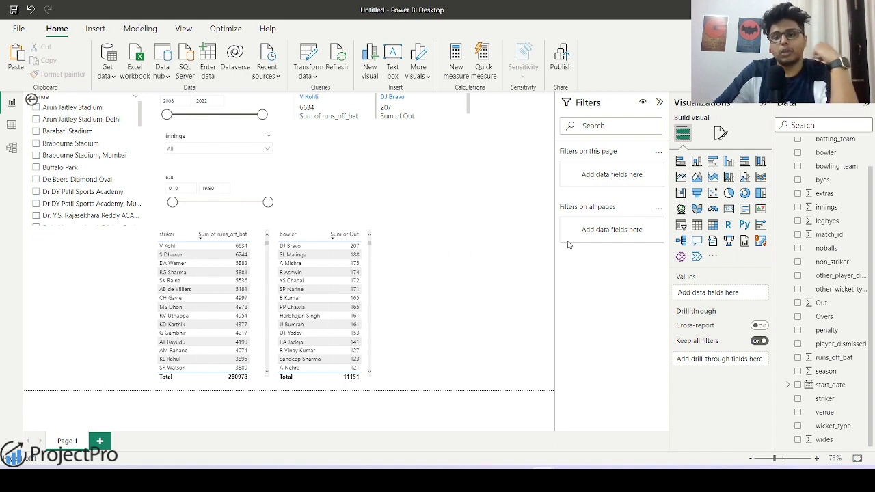
Insert a slicer for the striker field to the right of the bowler table and shorten it to about three rows
left_click(681, 225)
left_click_drag(72, 314, 435, 285)
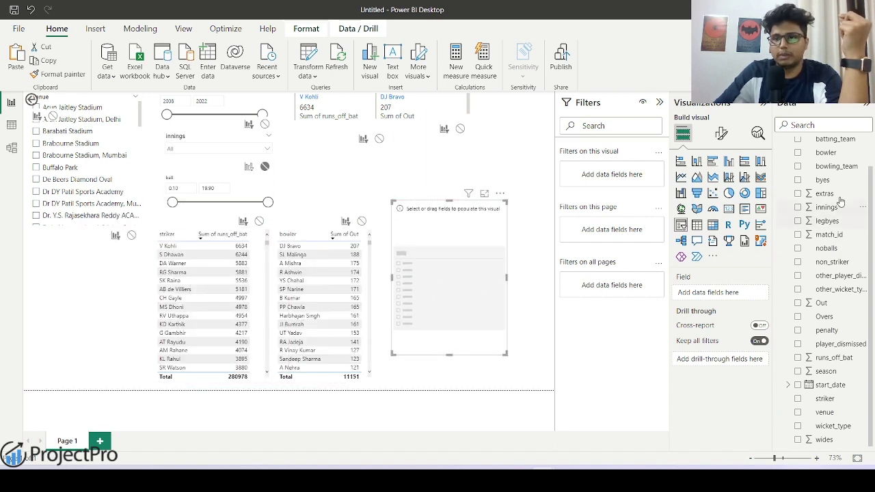
scroll(825, 213, "up", 2)
scroll(825, 214, "down", 1)
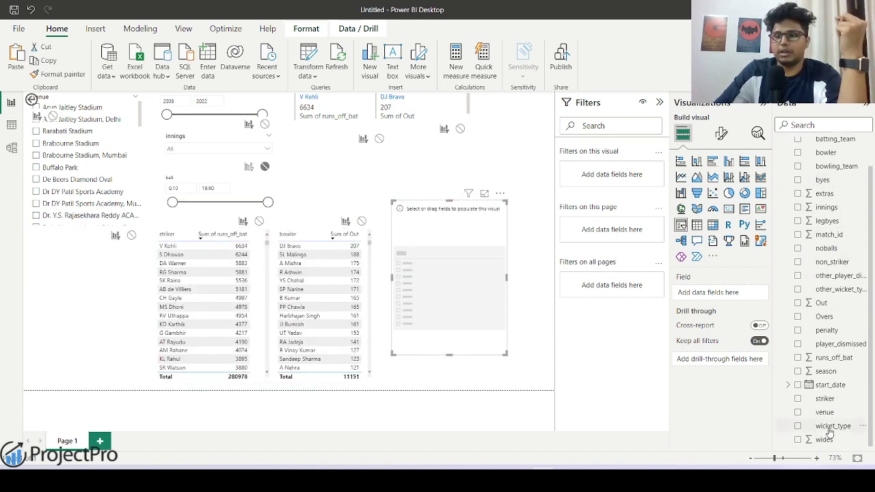
left_click_drag(824, 399, 717, 294)
left_click_drag(449, 355, 449, 250)
left_click(471, 239)
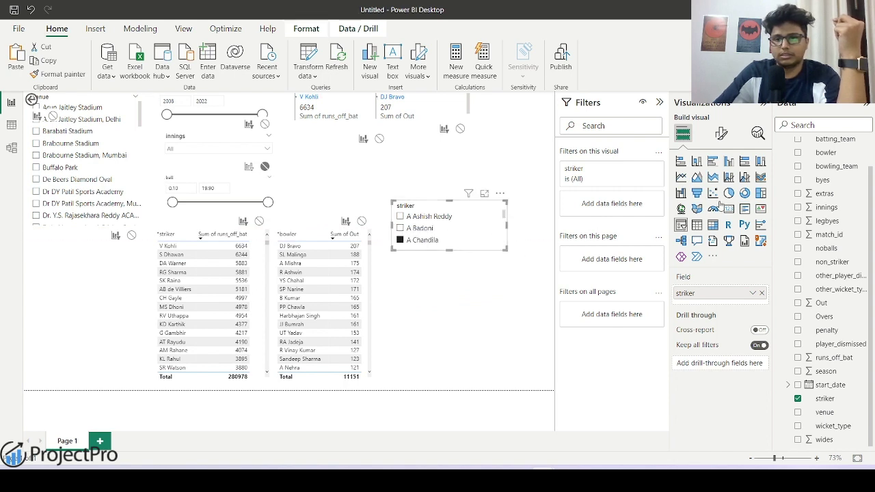
Change the striker slicer's style from a vertical list to Dropdown
left_click(721, 134)
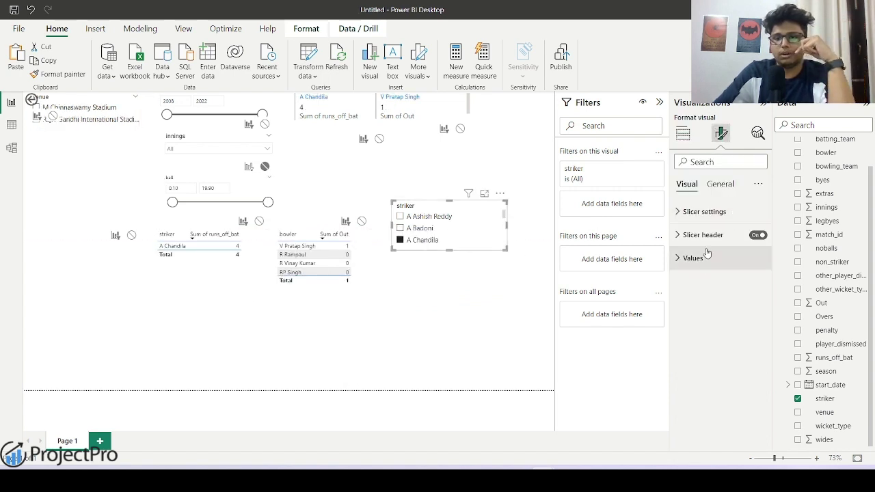
left_click(677, 216)
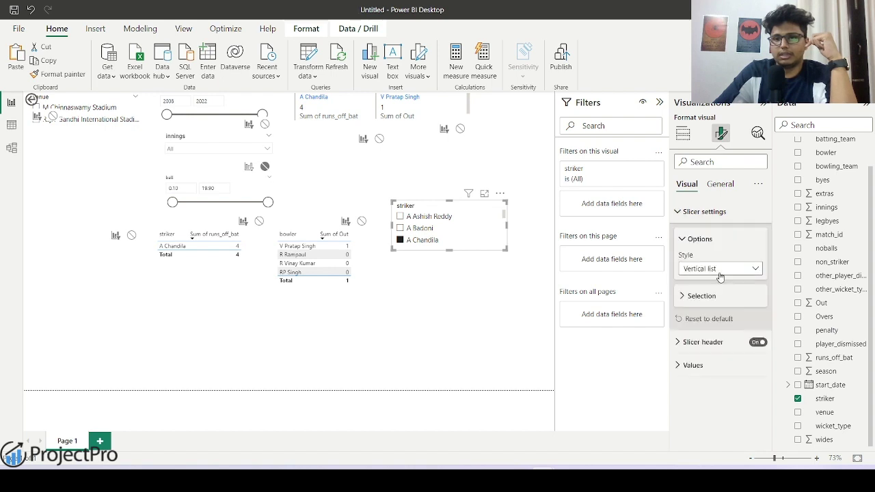
left_click(719, 270)
left_click(710, 311)
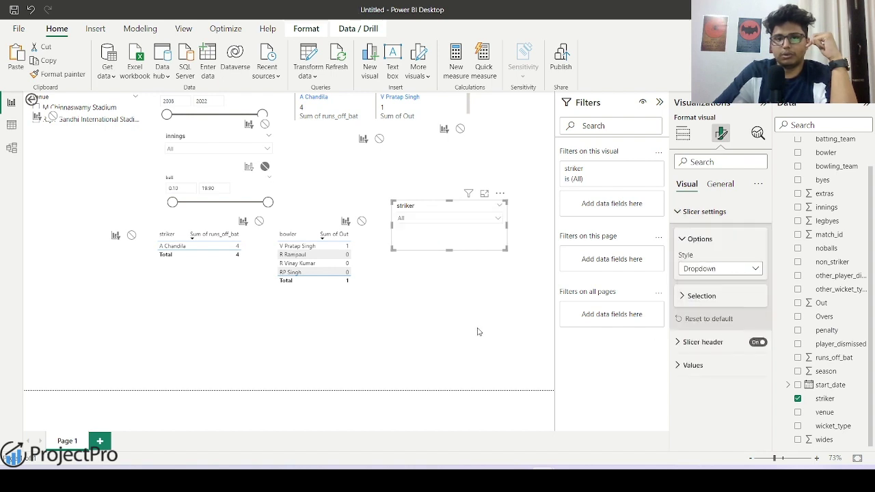
Narrow the striker runs table to fit its columns and move the bowler table in closer beside it
left_click(381, 320)
left_click(263, 277)
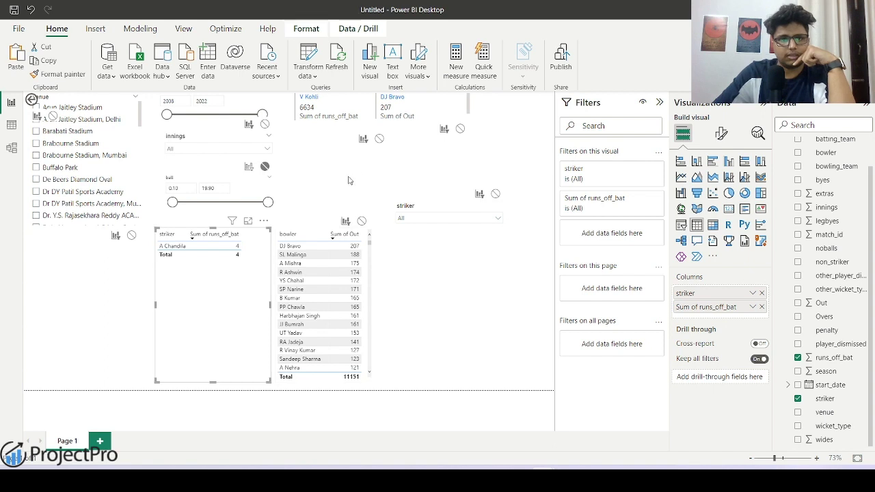
left_click(351, 181)
left_click(257, 250)
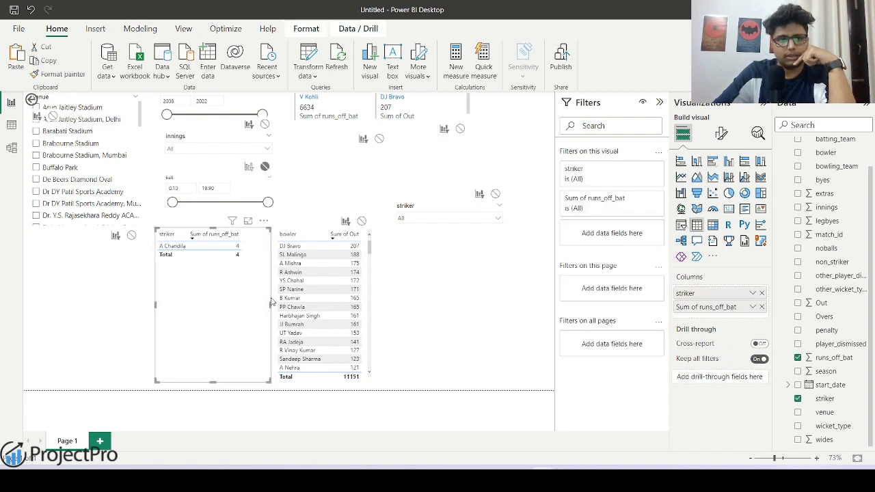
left_click_drag(269, 306, 260, 306)
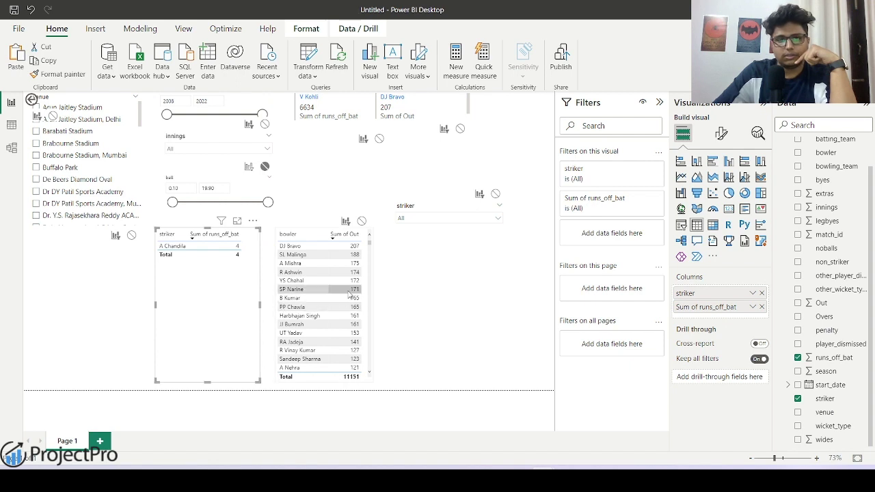
left_click_drag(367, 274, 353, 274)
left_click(445, 317)
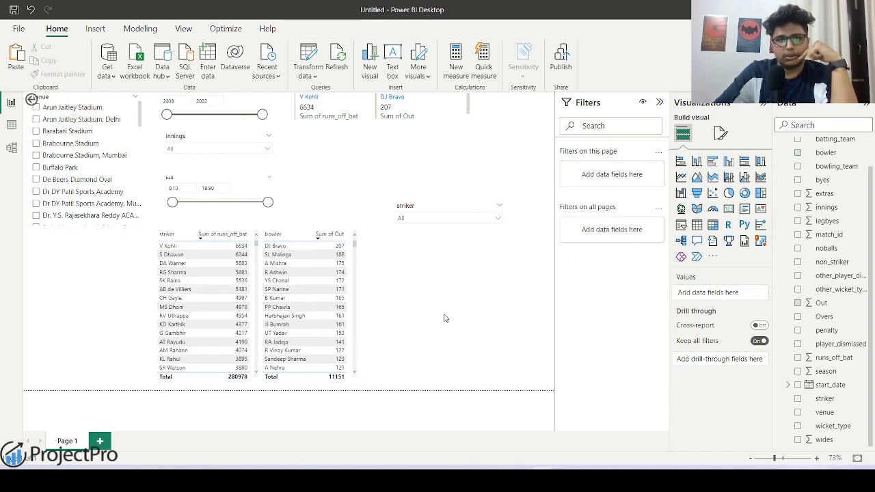
Move the striker slicer closer to the bowler table and narrow it, making room for another visual beside it
mouse_move(431, 238)
left_mouse_down()
mouse_move(396, 236)
mouse_move(419, 228)
left_mouse_up()
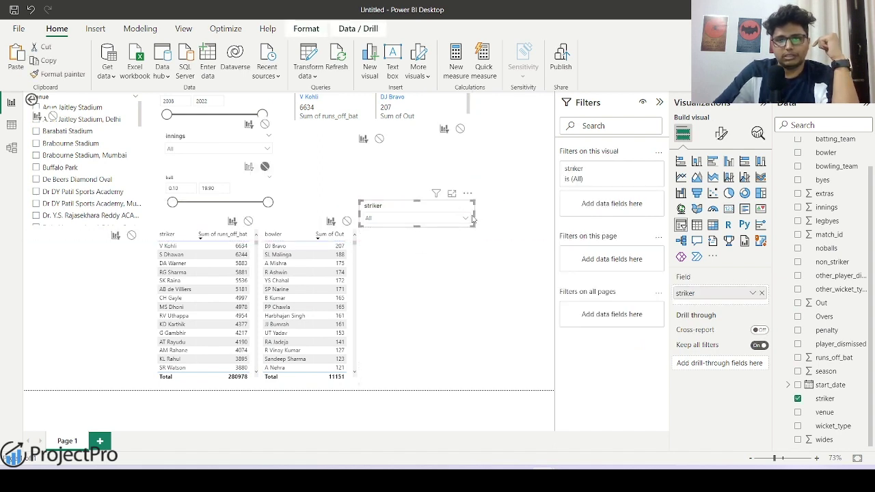
left_click_drag(474, 213, 444, 214)
left_click(463, 254)
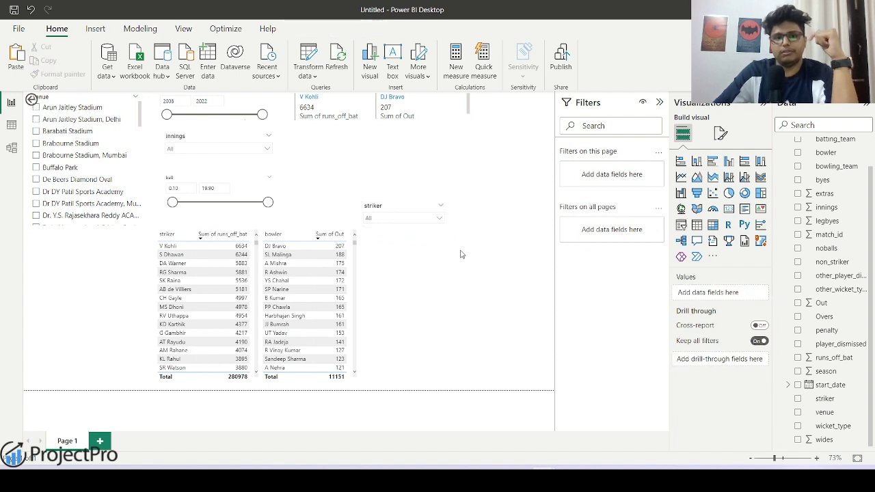
Add a second slicer beside the striker slicer, reduce its height and assign the bowler field to it
left_click(681, 227)
left_click_drag(78, 340, 497, 322)
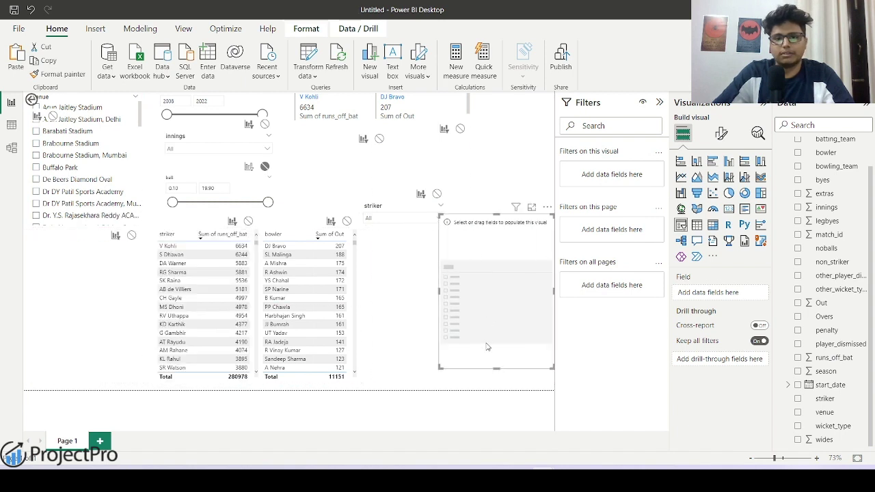
left_click_drag(497, 357, 498, 258)
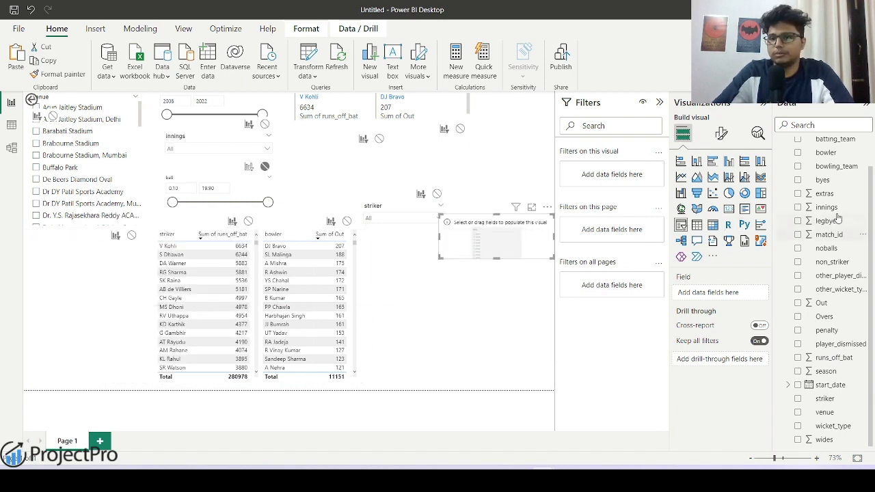
left_click_drag(826, 152, 728, 292)
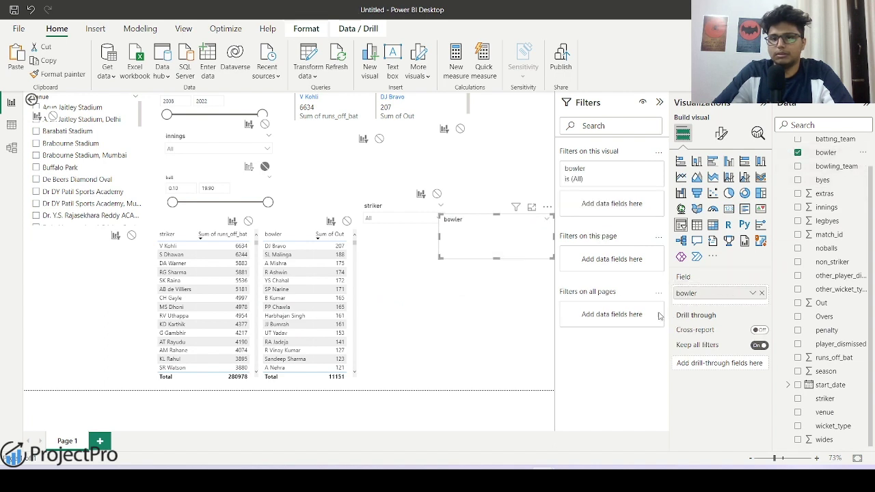
Set the bowler slicer's style to Dropdown
left_click(721, 133)
left_click(697, 212)
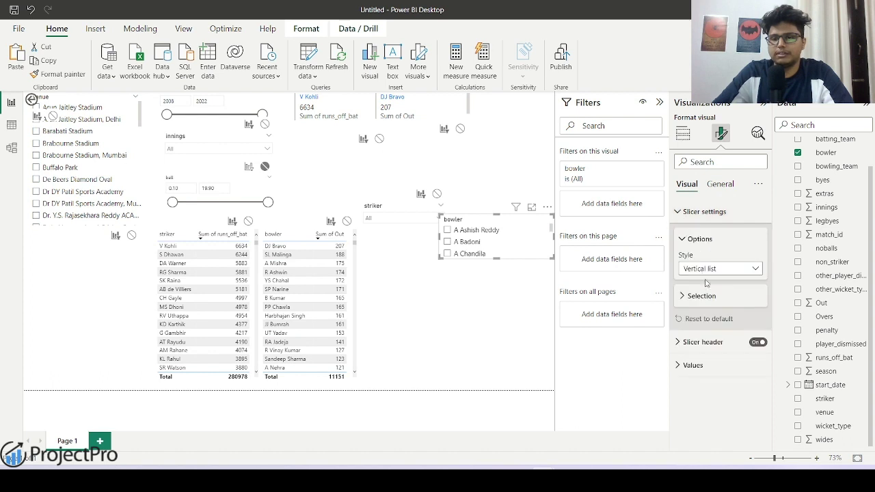
left_click(723, 272)
left_click(699, 310)
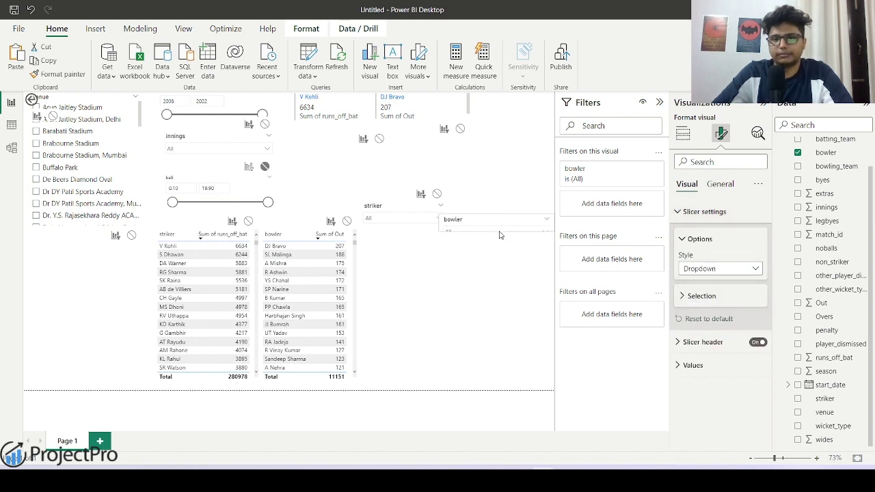
Shrink the bowler slicer in height and width and place it beside the striker slicer without overlap
left_click_drag(496, 258, 497, 239)
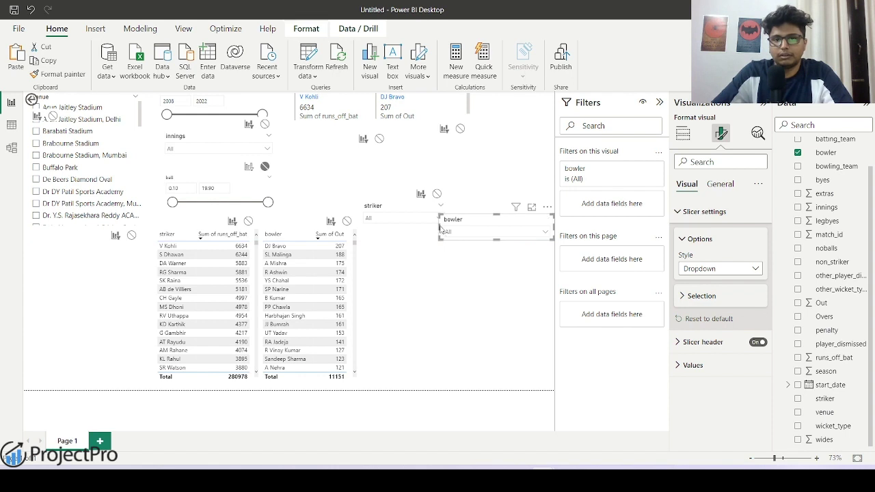
left_click_drag(438, 225, 449, 220)
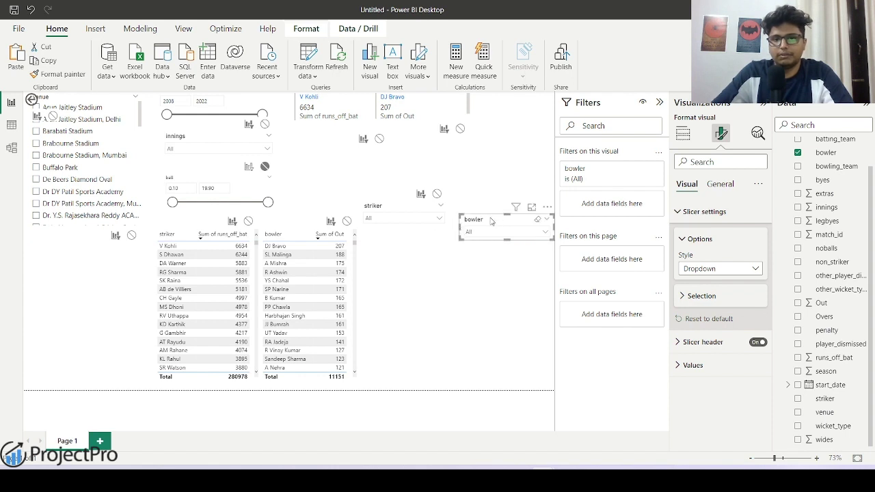
left_click(485, 218)
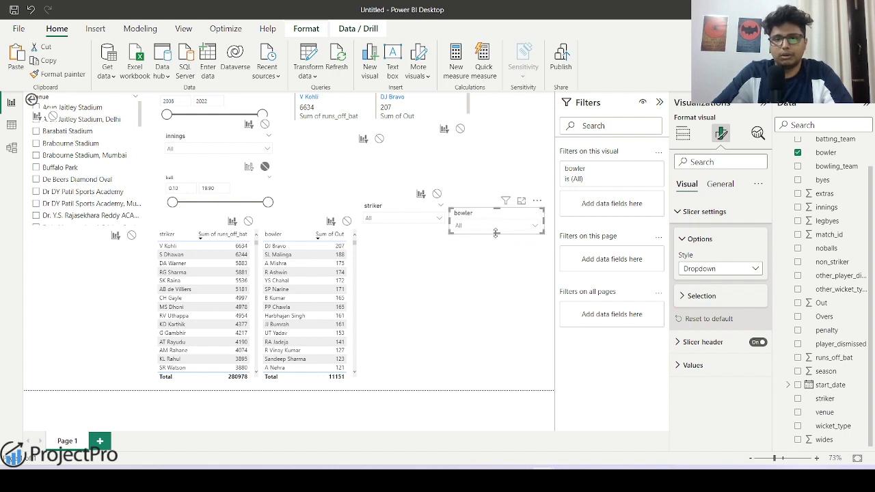
left_click_drag(493, 235, 497, 229)
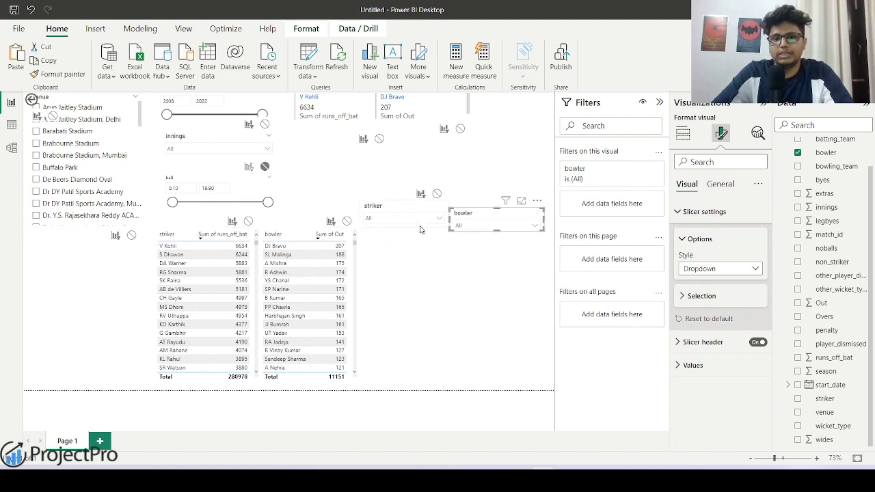
Lower the striker slicer so it lines up level with the bowler slicer
left_click_drag(420, 229, 418, 237)
left_click(478, 238)
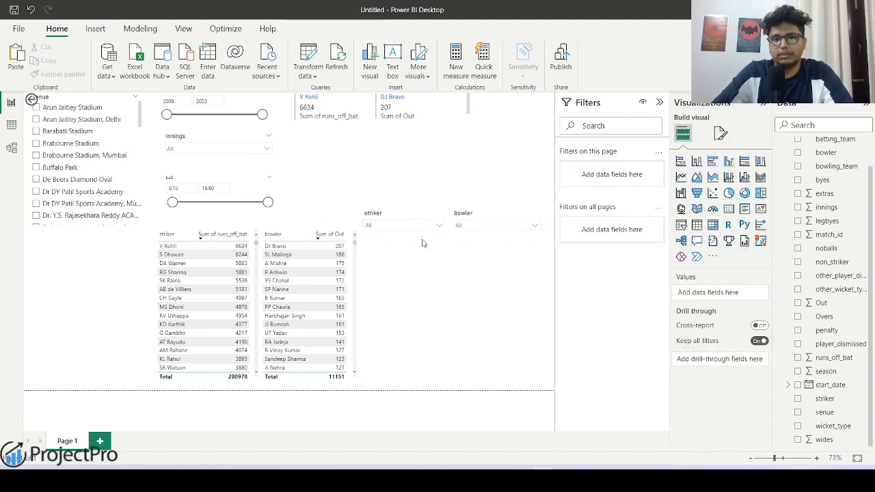
left_click(408, 219)
left_click(484, 255)
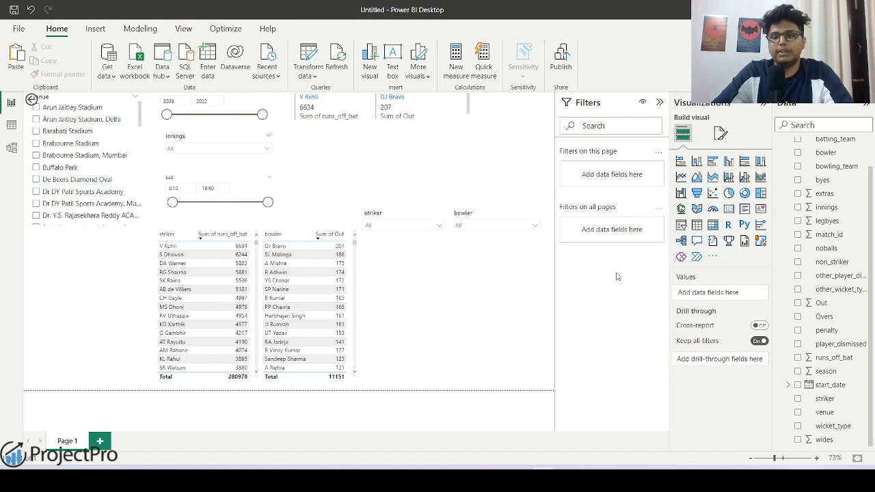
Add a multi-row card below the striker and bowler slicers, shorten it and assign the runs_off_bat field
left_click(743, 212)
left_click_drag(106, 337, 458, 345)
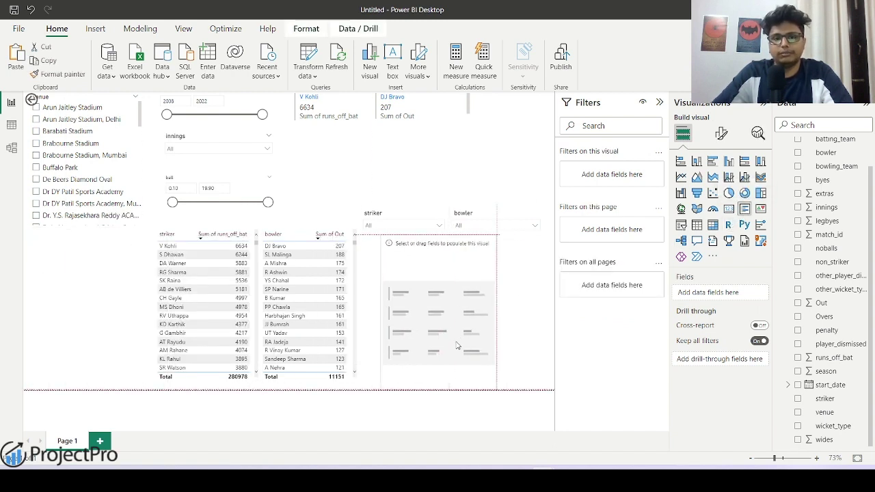
left_click_drag(433, 389, 432, 320)
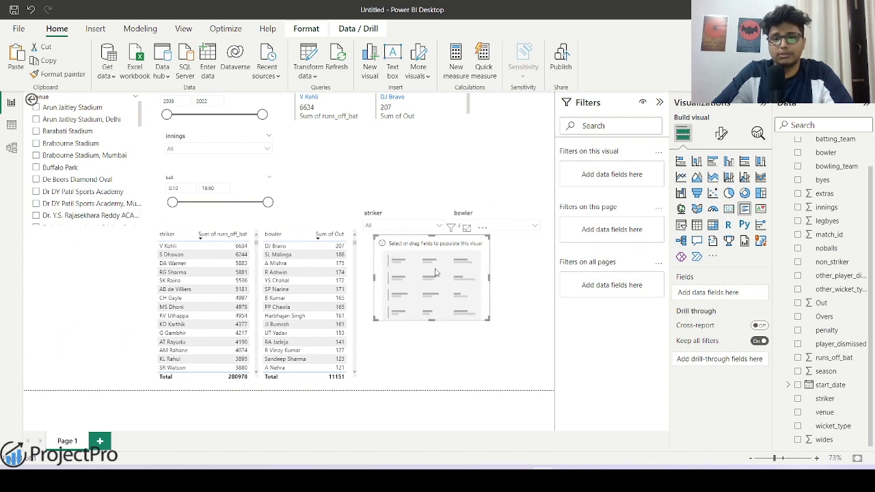
left_click_drag(478, 273, 478, 289)
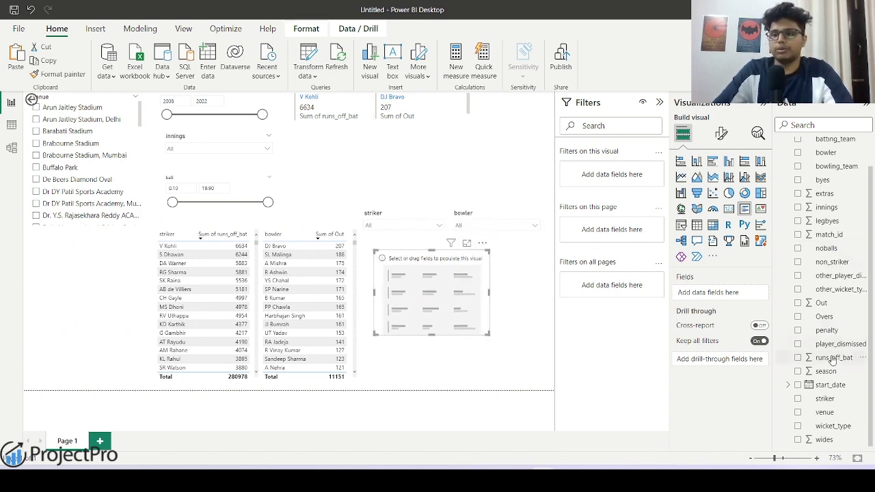
left_click_drag(832, 361, 708, 295)
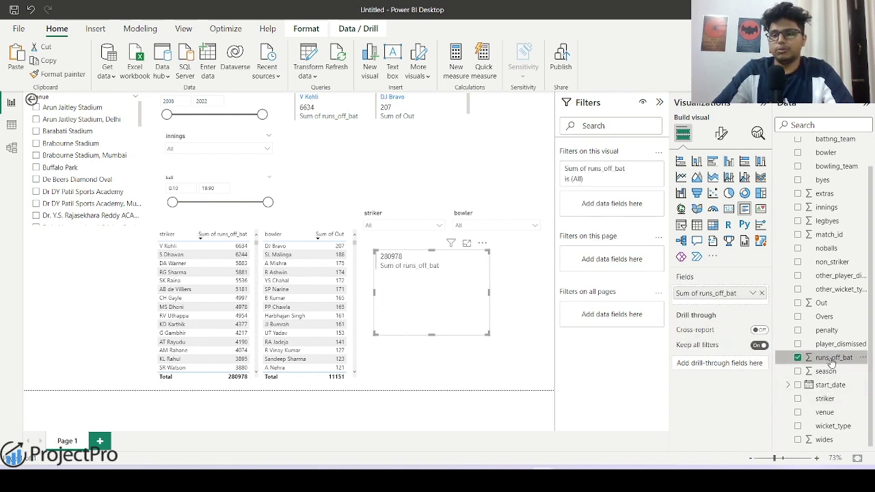
Switch to the IPL_ball_by_ball_updated workbook in Excel, examine its columns, and return to the Power BI report
scroll(829, 234, "up", 1)
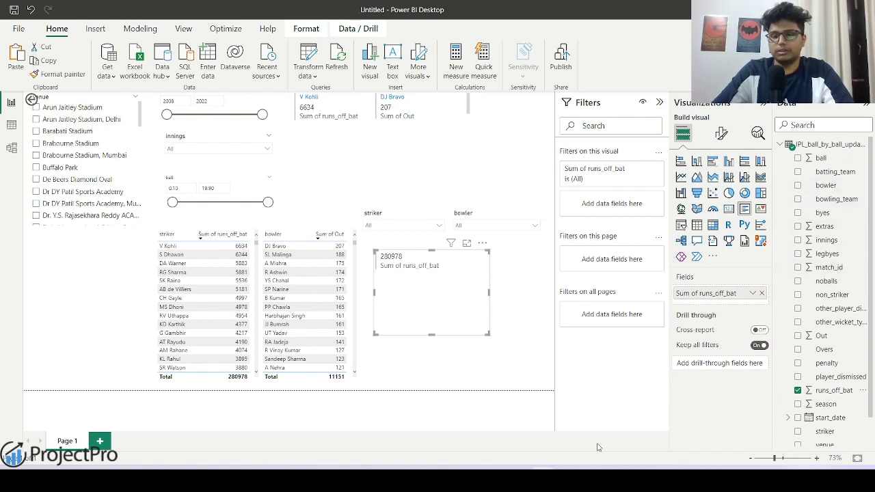
left_click(596, 420)
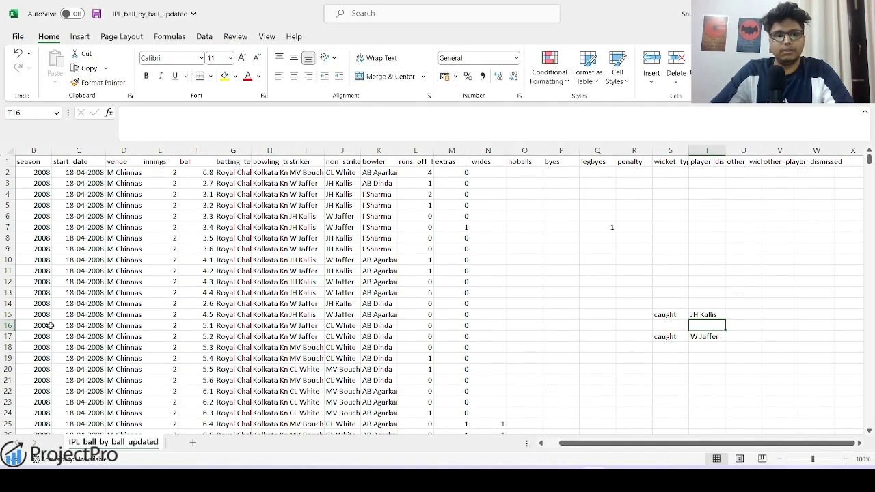
left_click_drag(581, 438, 414, 423)
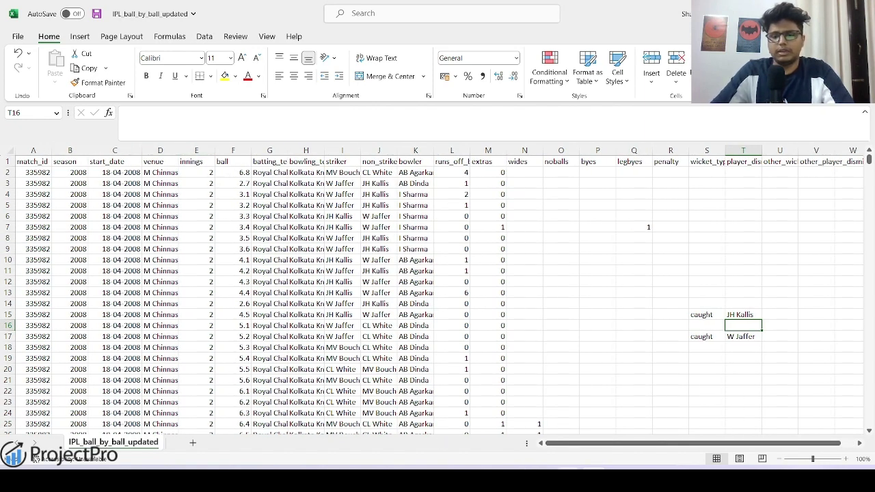
mouse_move(567, 478)
left_click(580, 425)
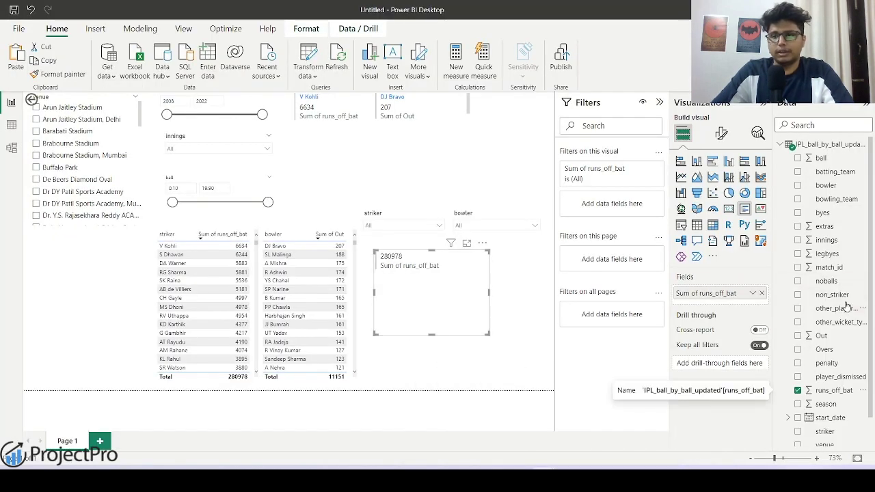
Add the ball field aggregated as Count and the Out field as Sum to the multi-row card
mouse_move(567, 478)
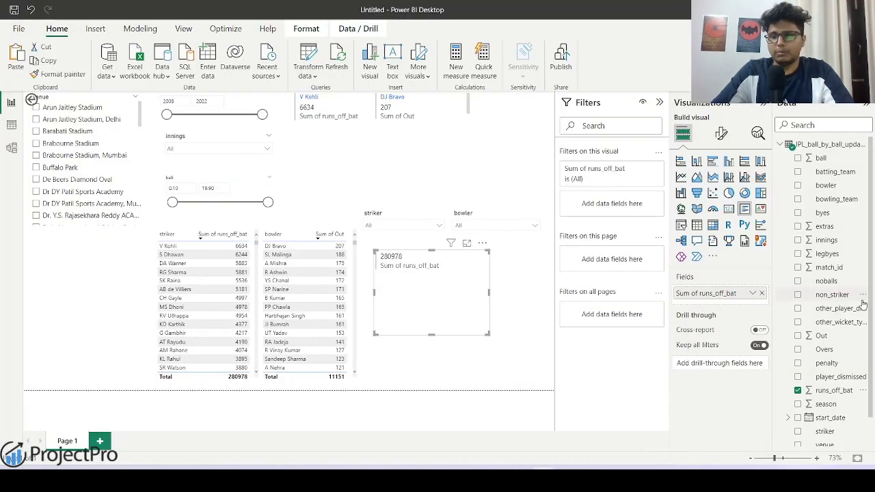
scroll(820, 424, "down", 1)
scroll(827, 213, "up", 1)
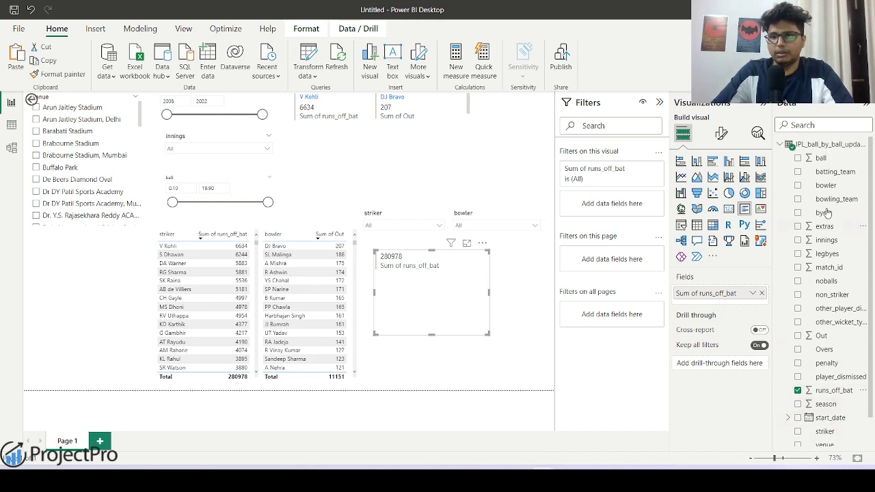
left_click_drag(820, 158, 717, 311)
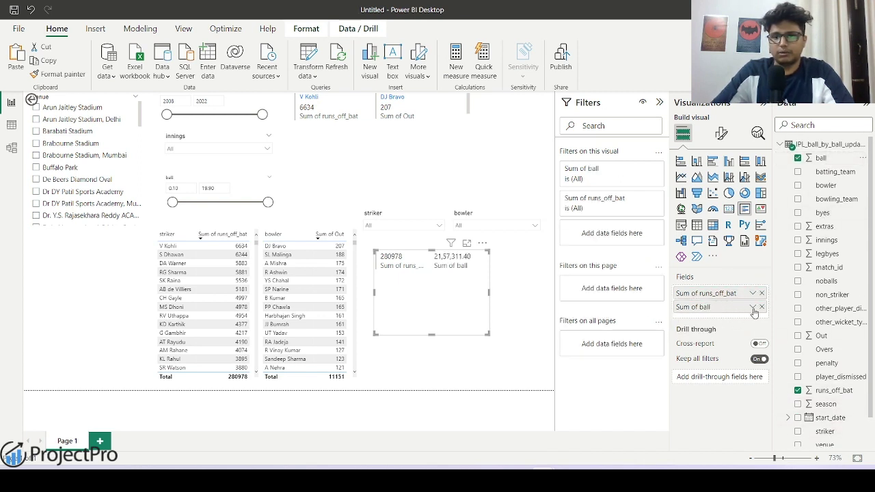
left_click(752, 307)
left_click(798, 239)
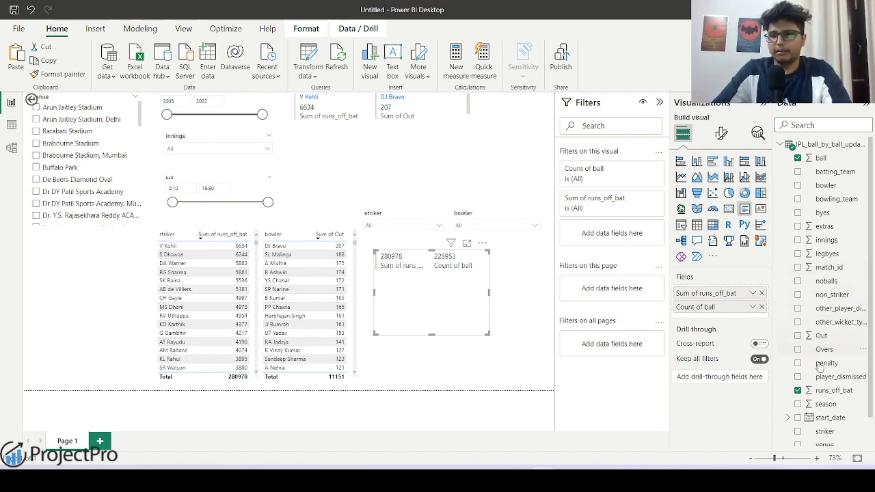
scroll(827, 341, "down", 1)
left_click_drag(836, 307, 691, 321)
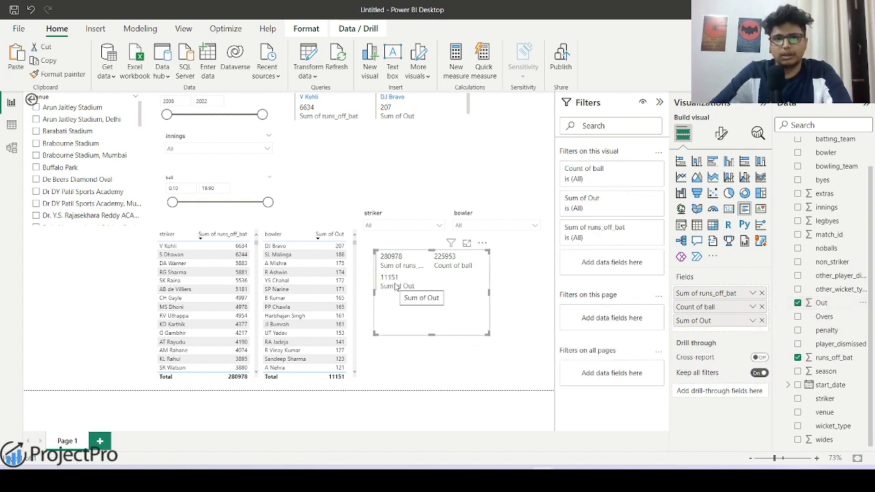
Widen the multi-row card until its three values sit on one row, shorten it and move it directly beneath the striker and bowler slicers
left_click(491, 289)
left_click(486, 290)
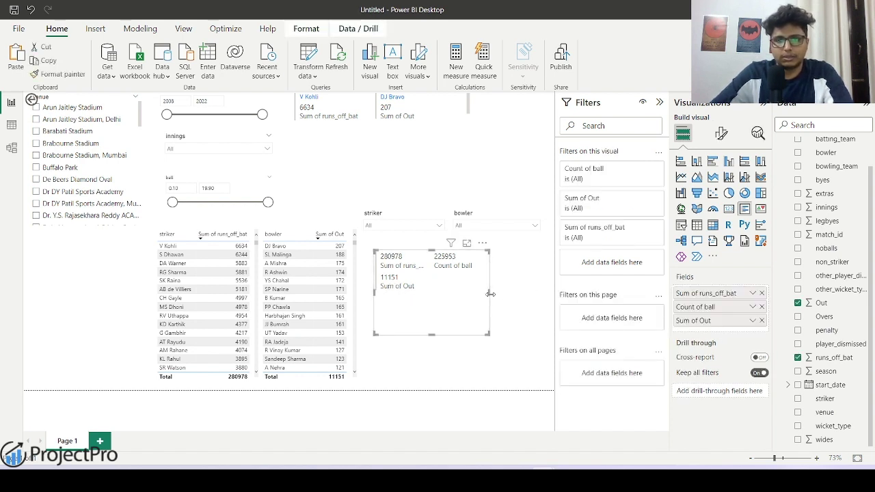
left_click(518, 295)
left_click(491, 291)
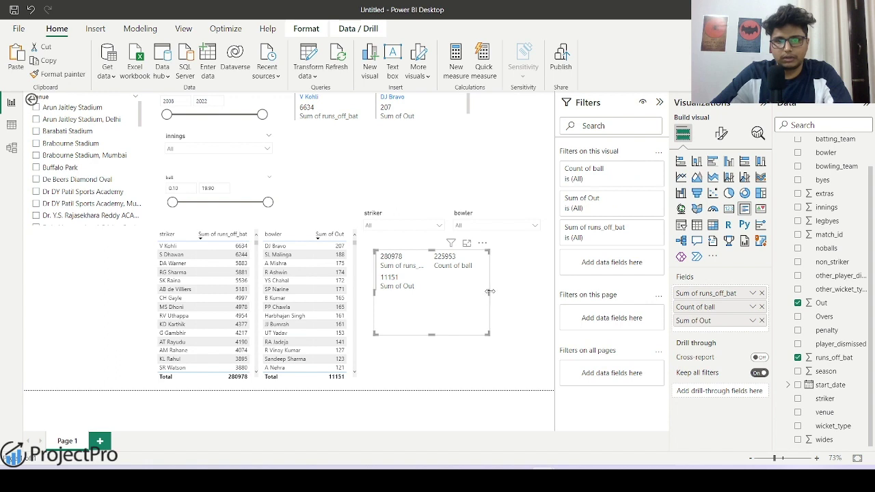
left_click_drag(490, 291, 544, 294)
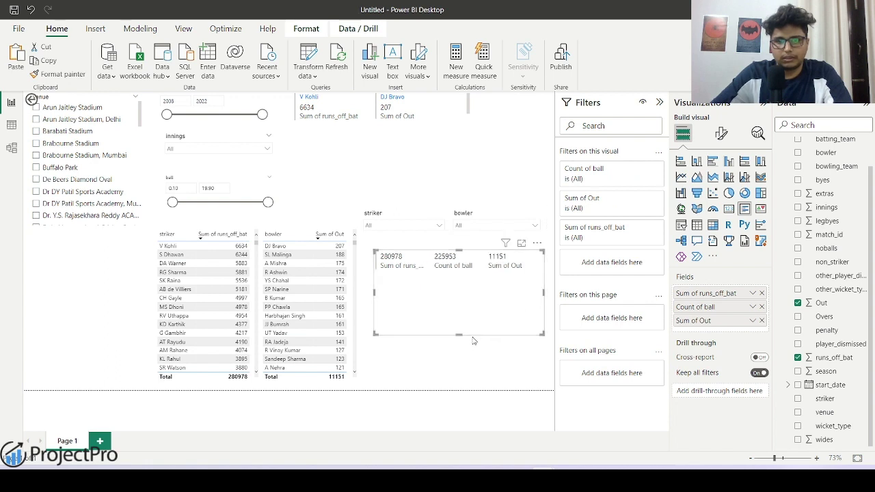
left_click_drag(460, 335, 429, 267)
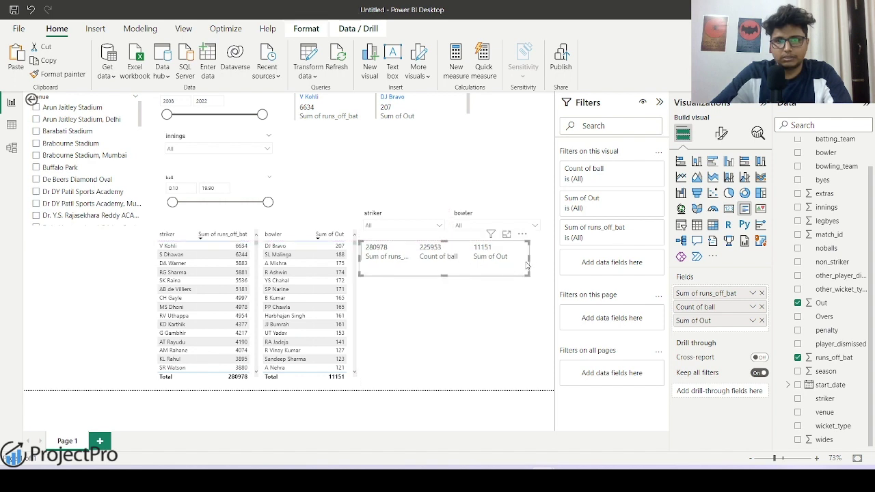
left_click_drag(527, 264, 551, 262)
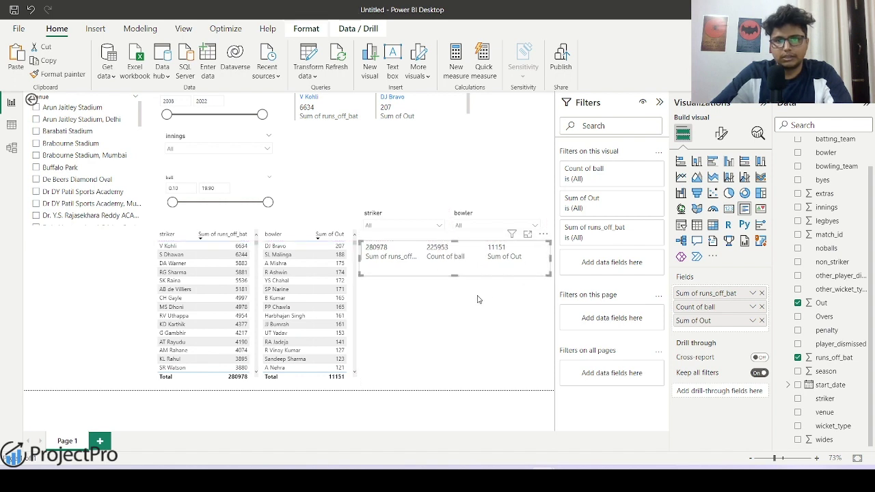
left_click(477, 299)
Filter the report to AD Russell with the striker slicer
left_click(412, 226)
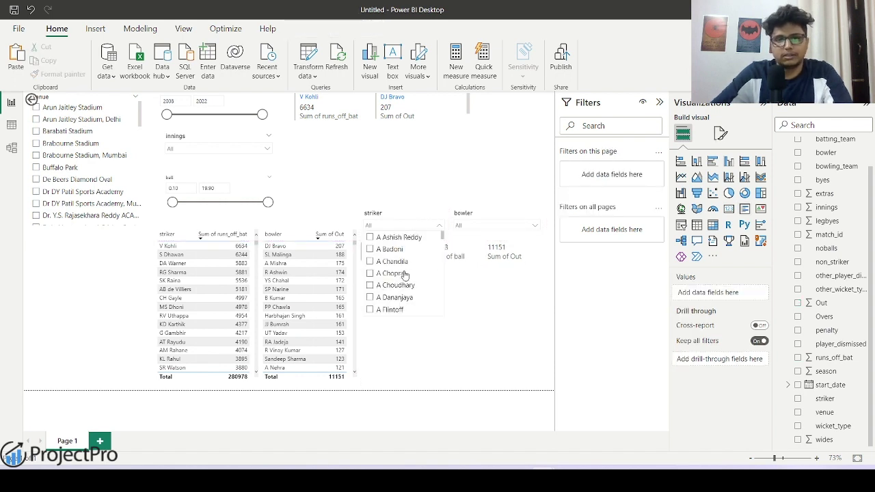
scroll(400, 280, "down", 5)
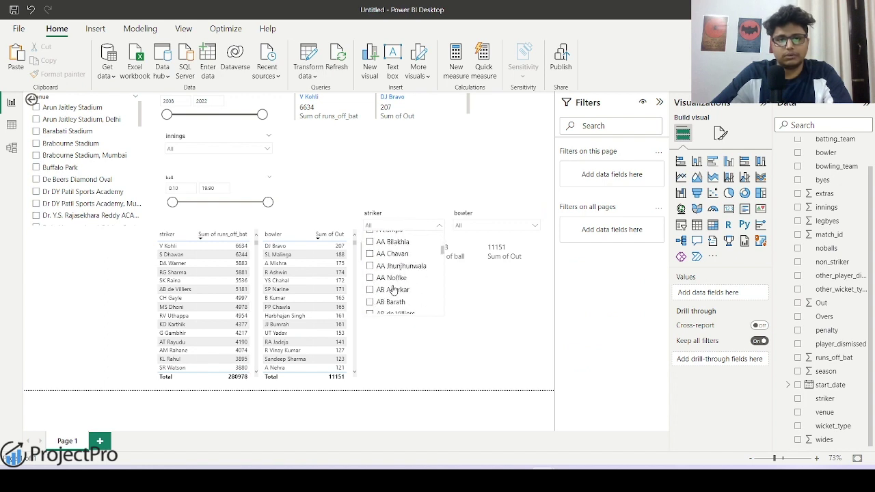
scroll(394, 290, "down", 6)
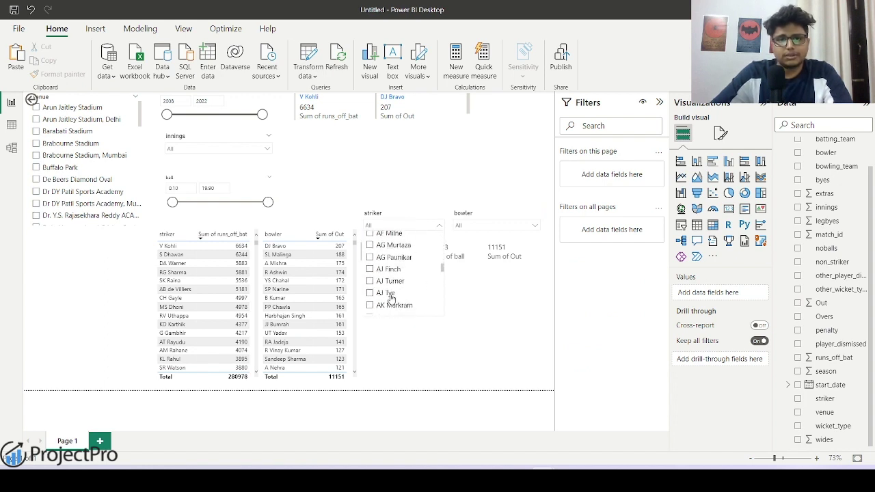
scroll(372, 267, "up", 3)
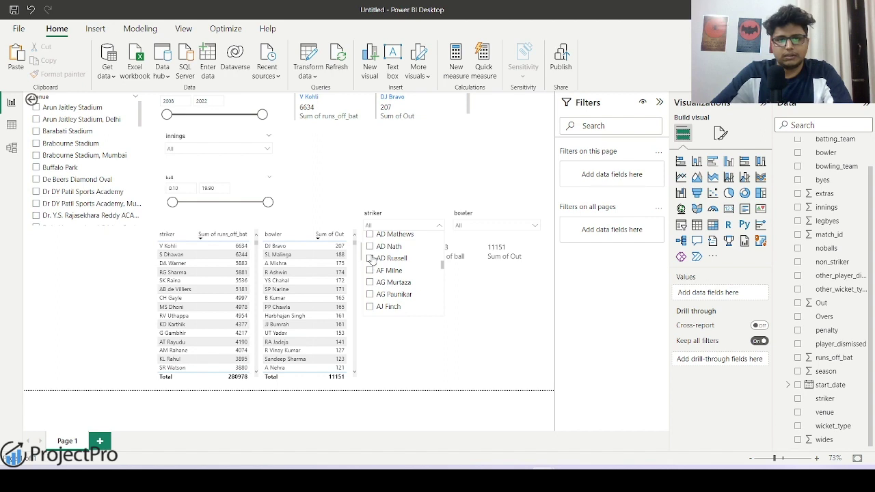
left_click(370, 259)
Filter the report to B Kumar with the bowler slicer
left_click(482, 227)
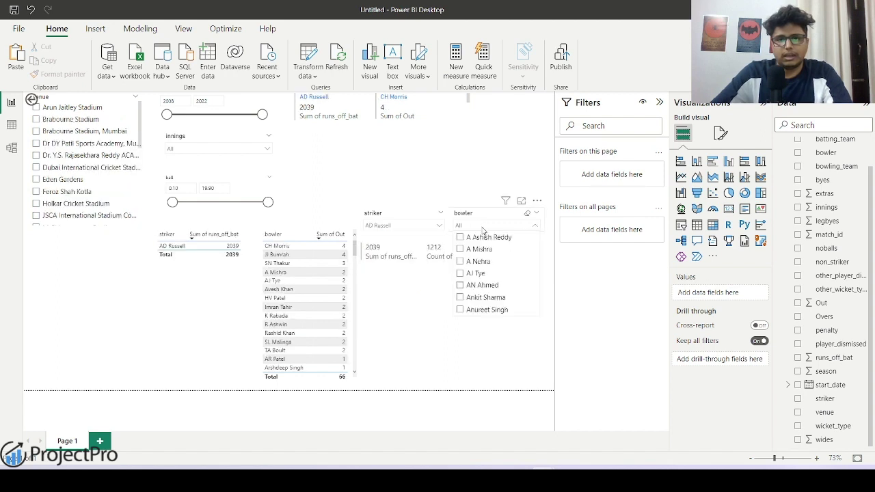
scroll(481, 280, "down", 3)
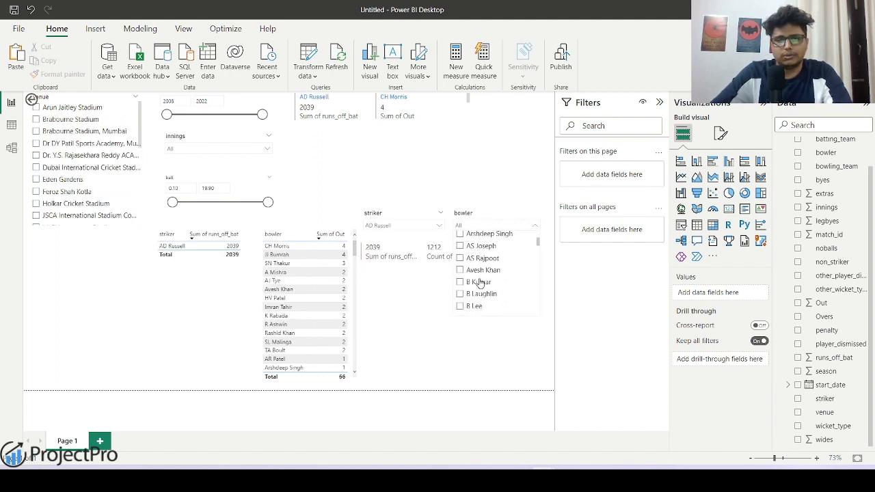
scroll(480, 285, "down", 2)
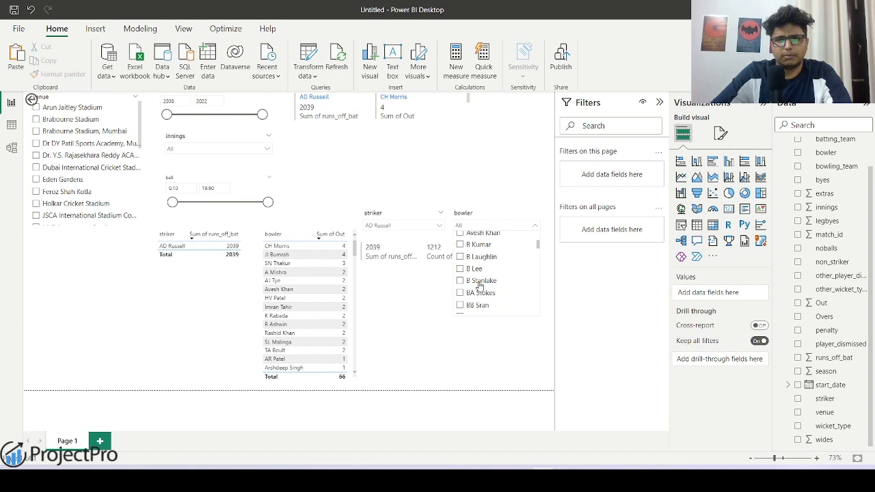
left_click(462, 246)
left_click(418, 307)
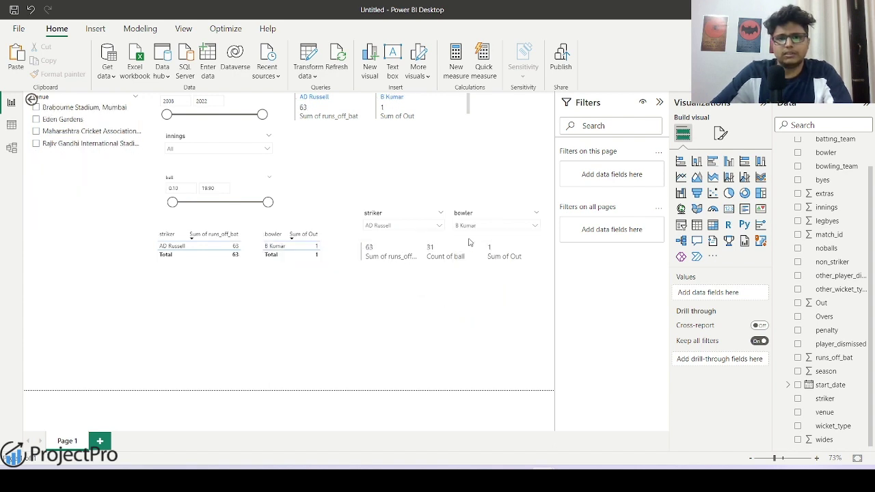
Reduce the height of the multi-row card slightly so it fits its single row of values
left_click(402, 273)
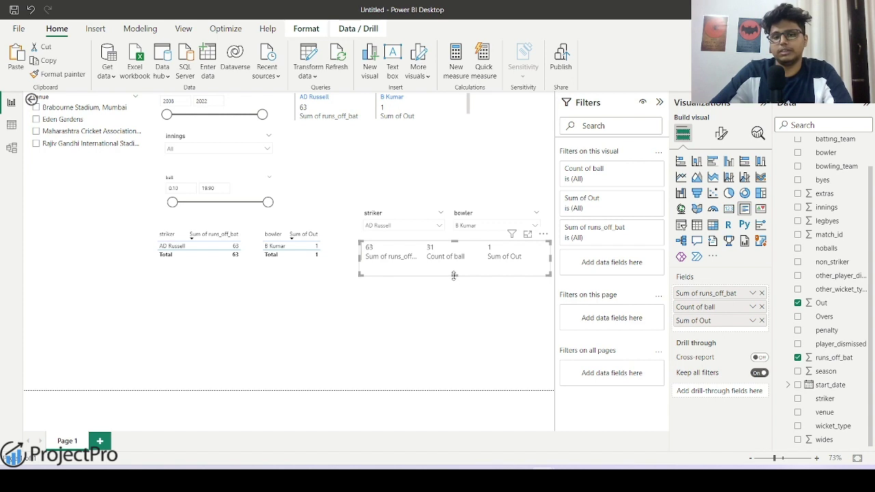
left_click_drag(455, 275, 454, 267)
left_click(435, 321)
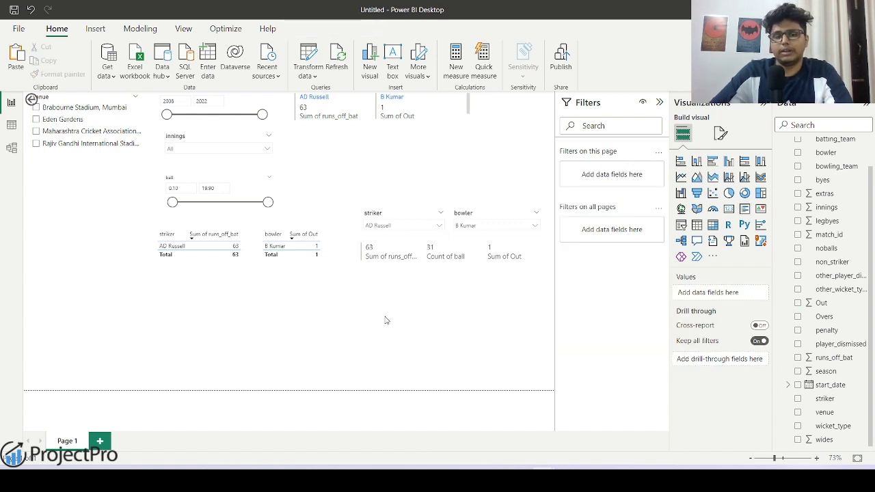
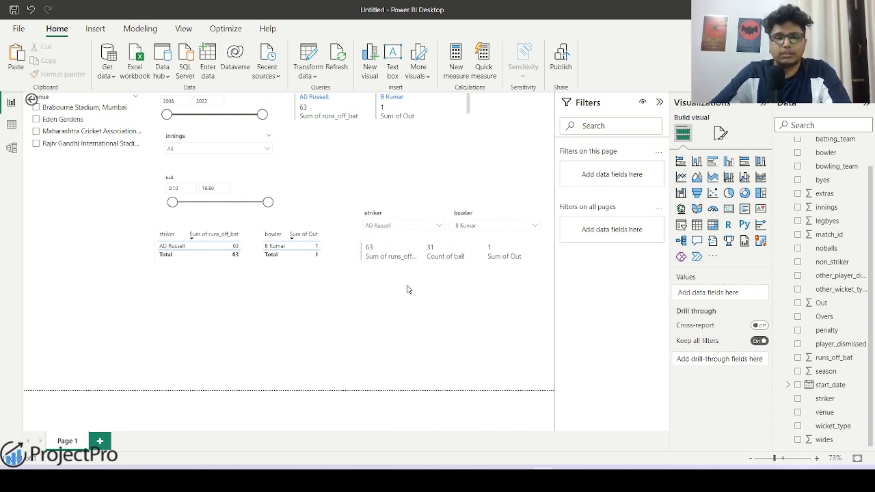
Duplicate the striker slicer and place the copy below the multi-row card
left_click(404, 234)
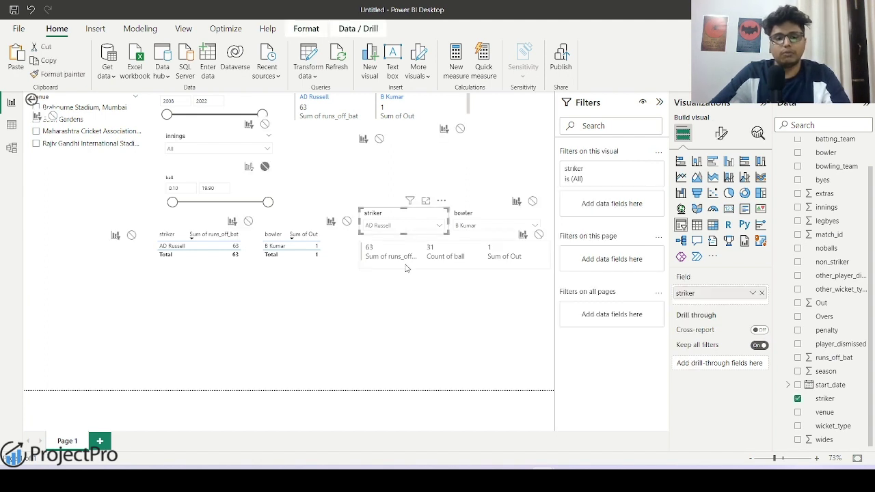
left_click_drag(389, 238, 387, 314)
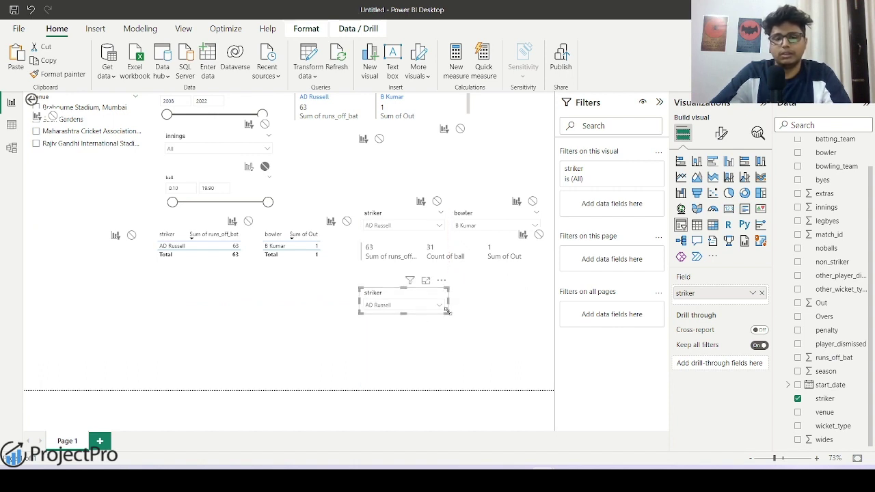
left_click_drag(429, 317, 433, 321)
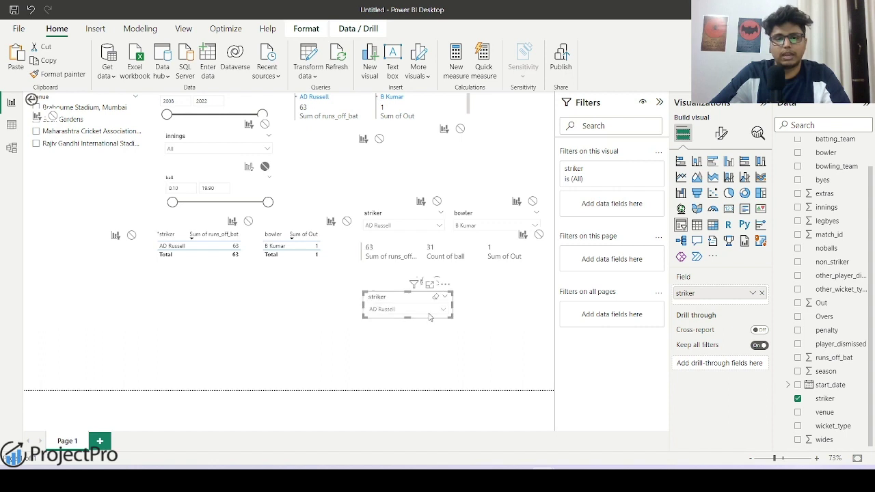
left_click(424, 324)
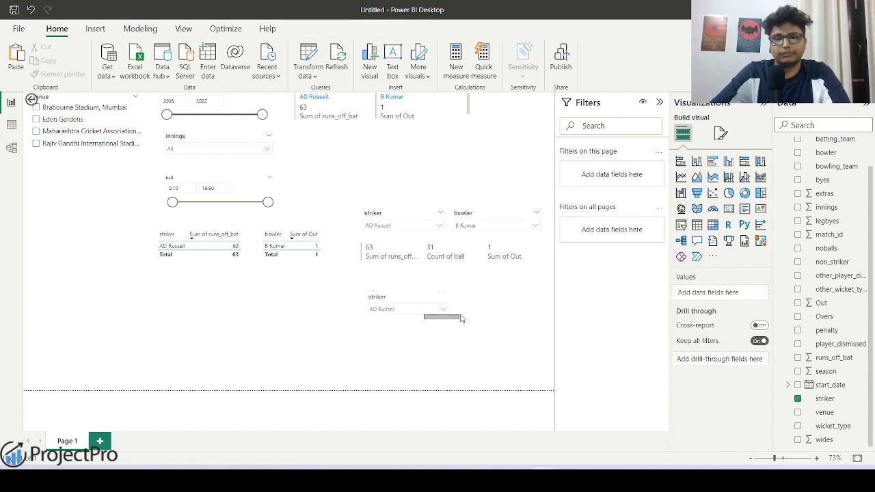
left_click(422, 316)
left_click(426, 335)
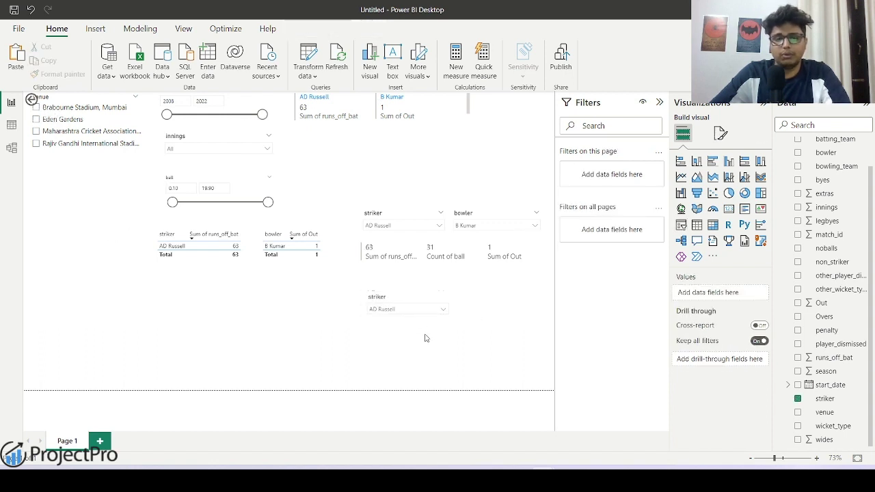
left_click(420, 317)
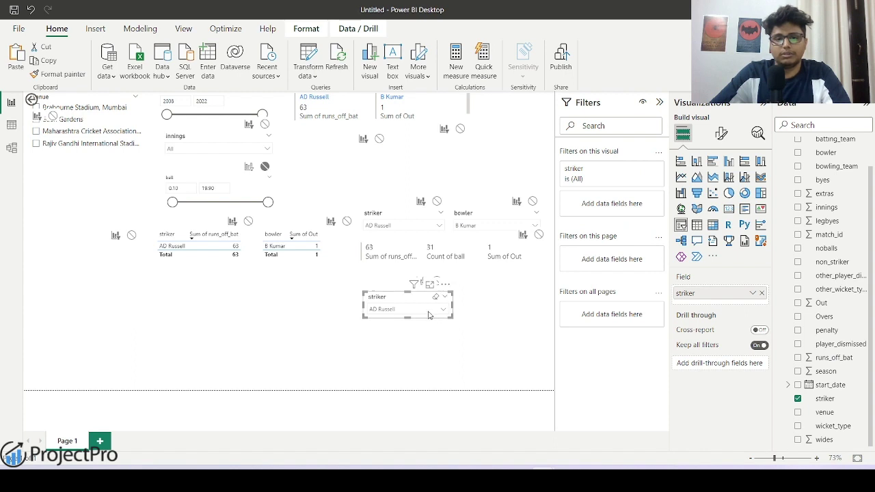
left_click_drag(424, 313, 428, 317)
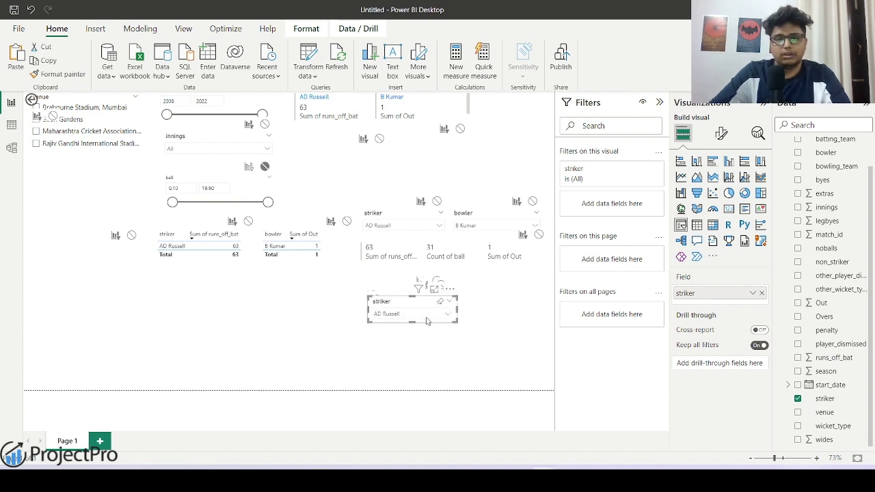
Place another copy of the striker slicer level beside the lower one and delete the surplus copy
key("ctrl+c")
key("ctrl+v")
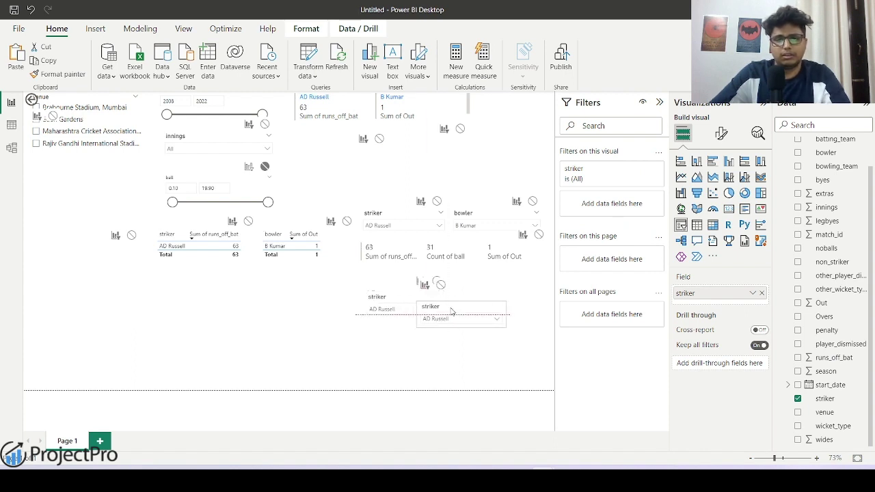
left_click_drag(399, 313, 413, 334)
key("ctrl+v")
key("Delete")
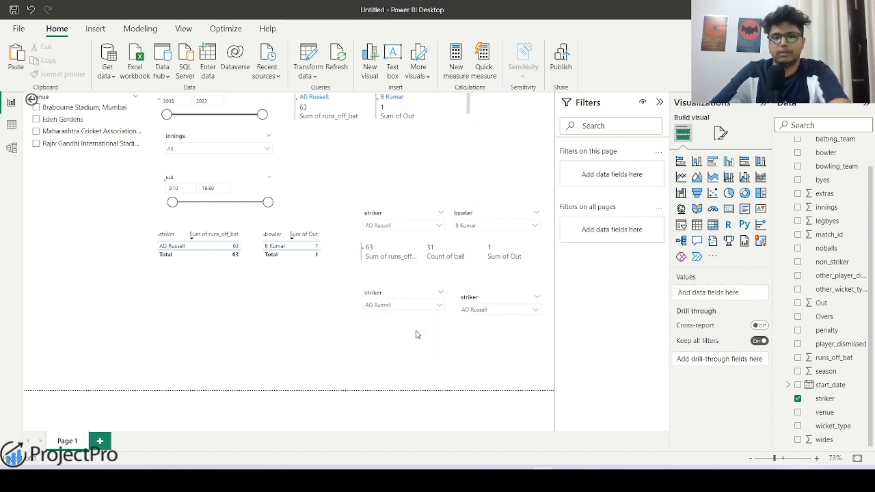
left_click_drag(469, 298, 470, 294)
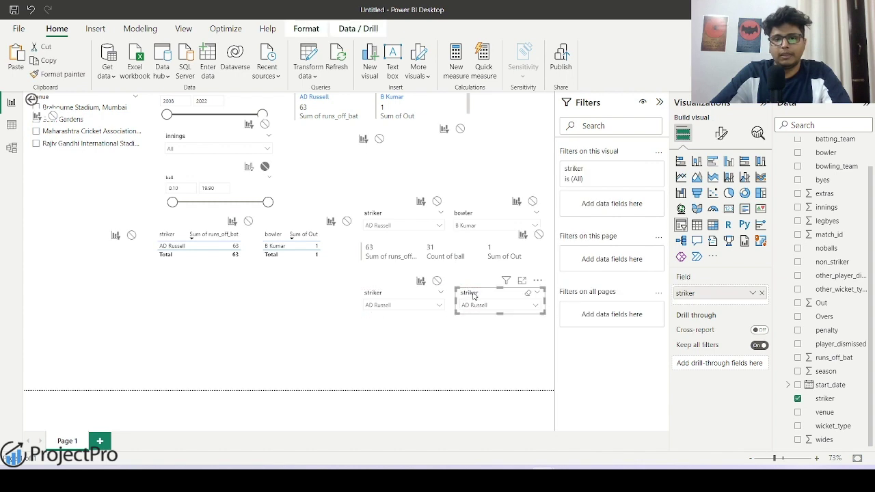
Replace the striker field with non_striker in the newly placed slicer beside the lower striker slicer
left_click(762, 293)
scroll(824, 270, "up", 2)
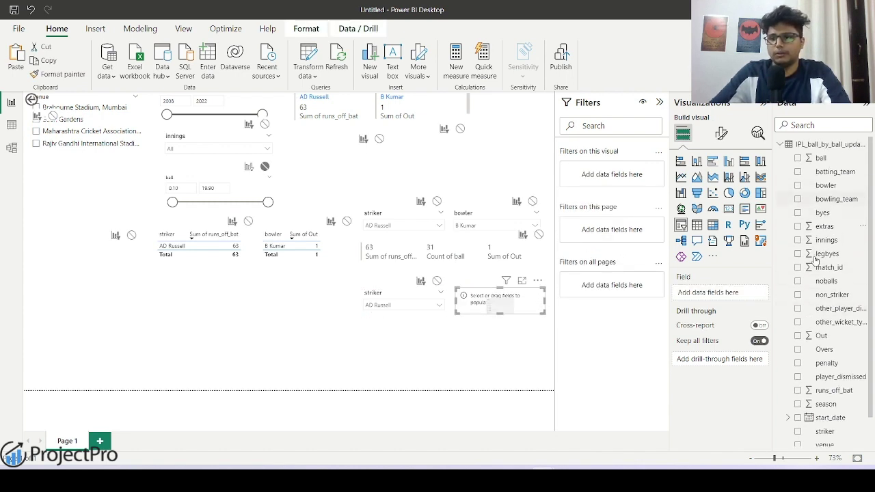
scroll(815, 260, "down", 1)
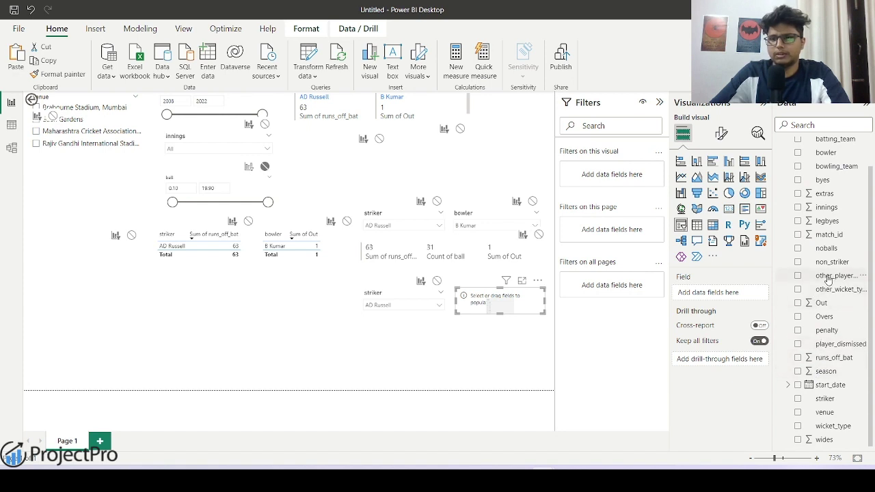
left_click_drag(831, 263, 717, 294)
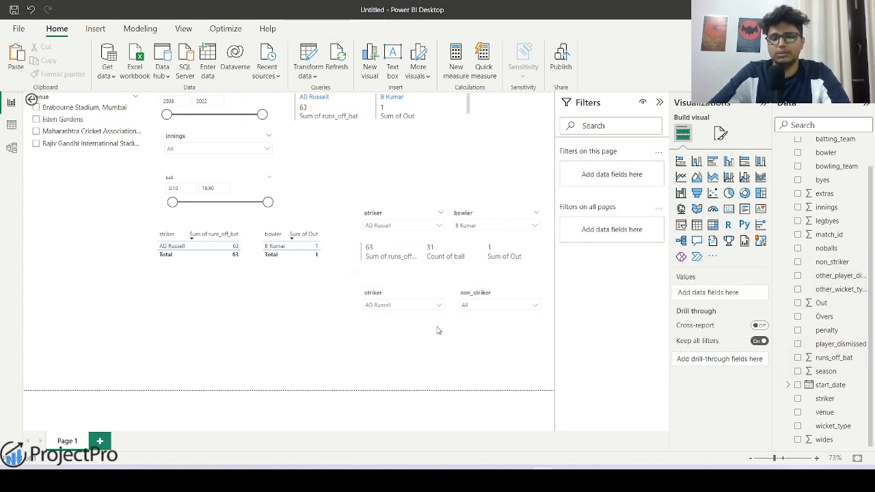
Add a second multi-row card, then move and resize it to span the space beneath the lower striker and non_striker slicers
left_click(744, 209)
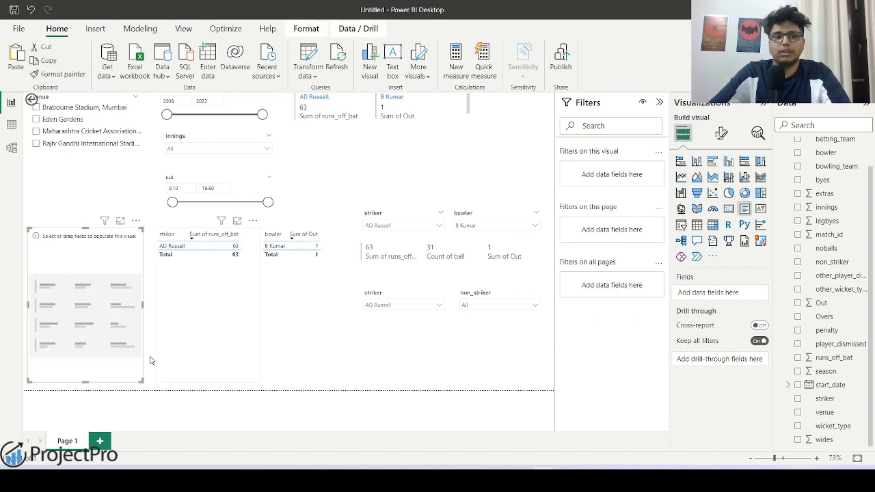
left_click_drag(82, 369, 376, 387)
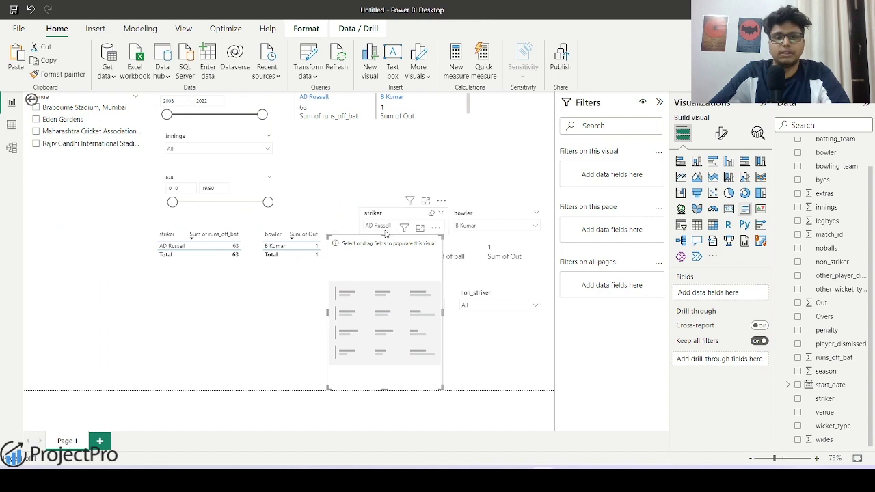
left_click_drag(394, 231, 392, 320)
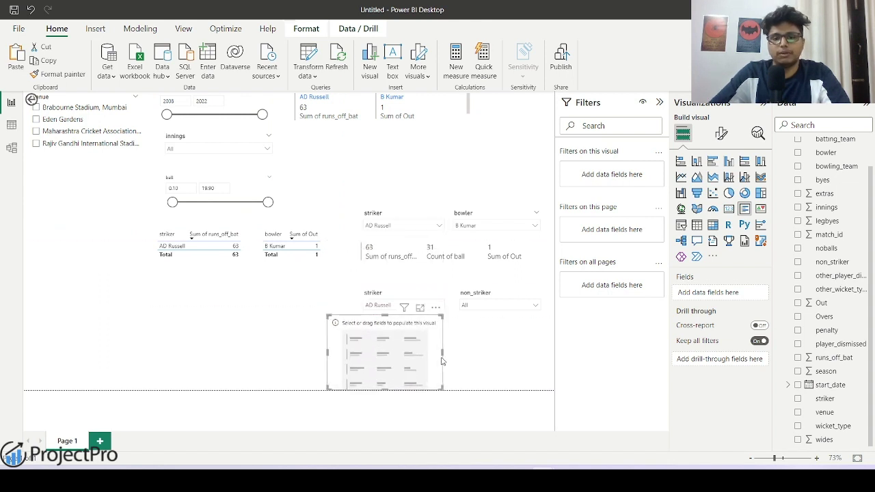
left_click_drag(443, 352, 550, 352)
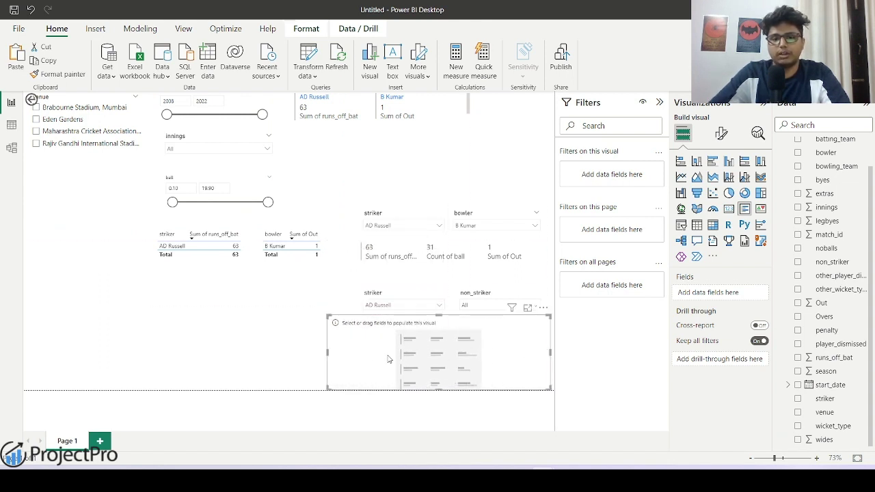
left_click_drag(328, 352, 355, 353)
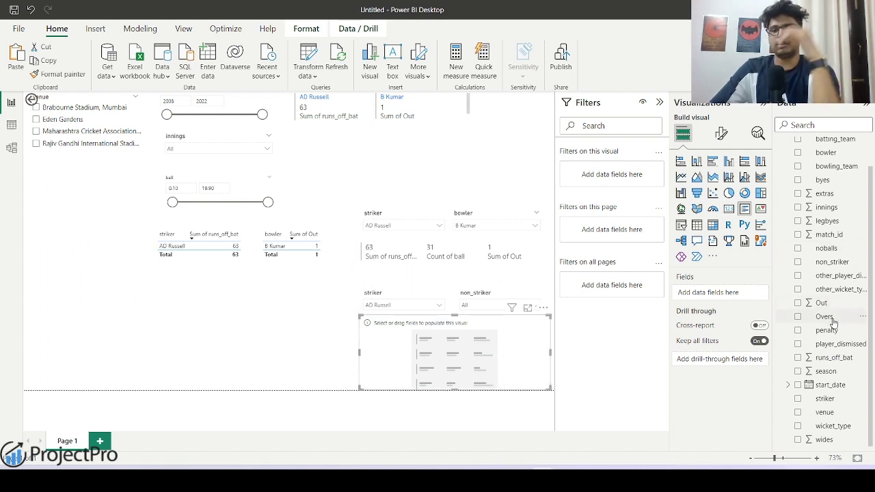
scroll(825, 369, "up", 2)
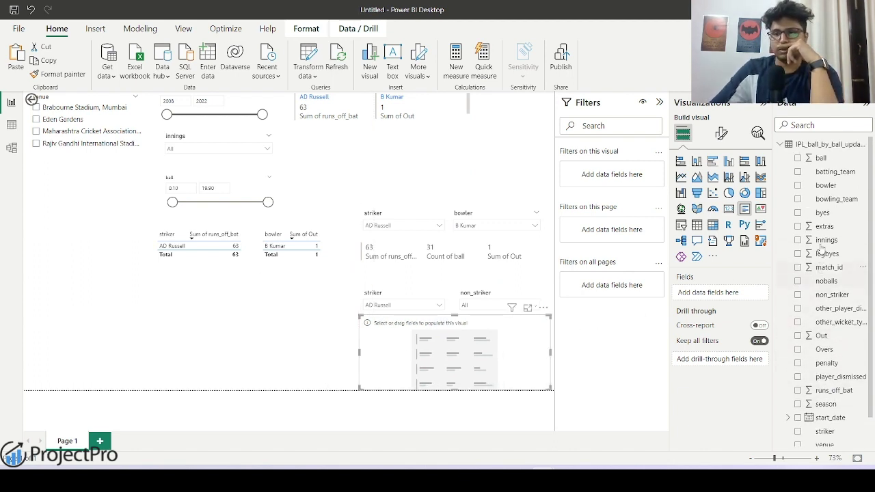
Add runs_off_bat and ball to the lower multi-row card, with ball summarised as a count
scroll(828, 281, "down", 1)
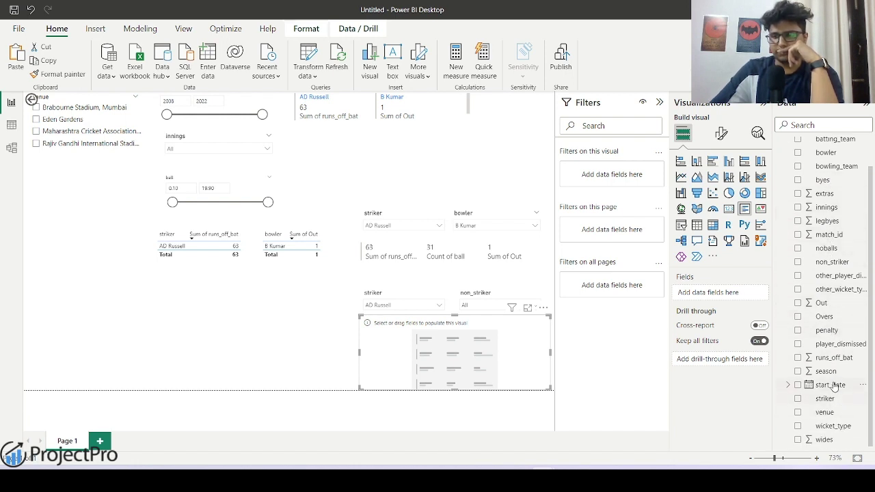
left_click_drag(831, 364, 715, 294)
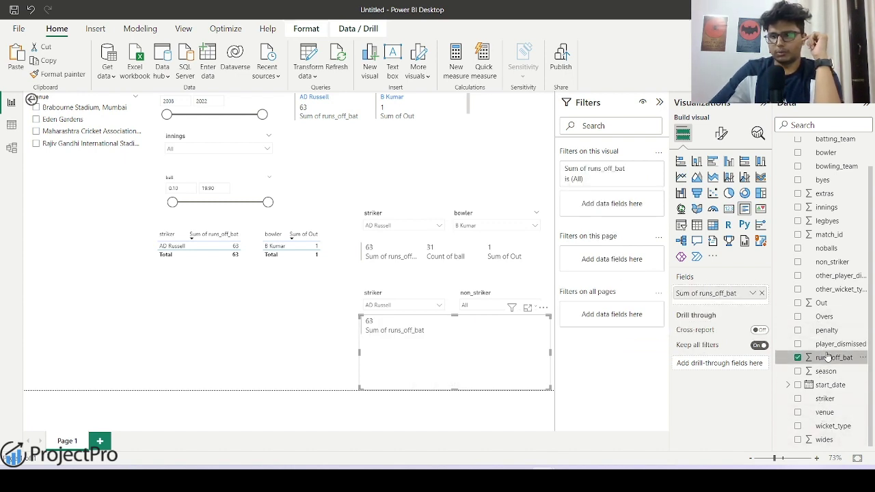
scroll(827, 357, "up", 2)
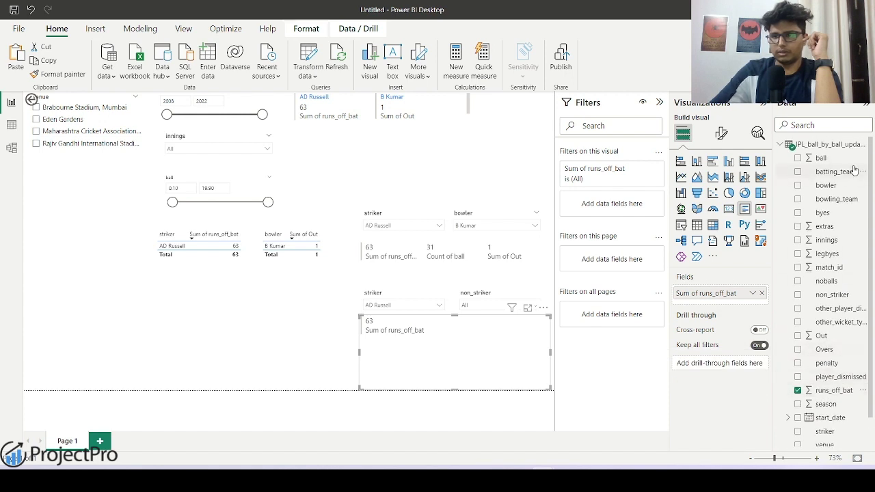
left_click_drag(852, 164, 757, 257)
left_click_drag(671, 309, 739, 319)
left_click(747, 365)
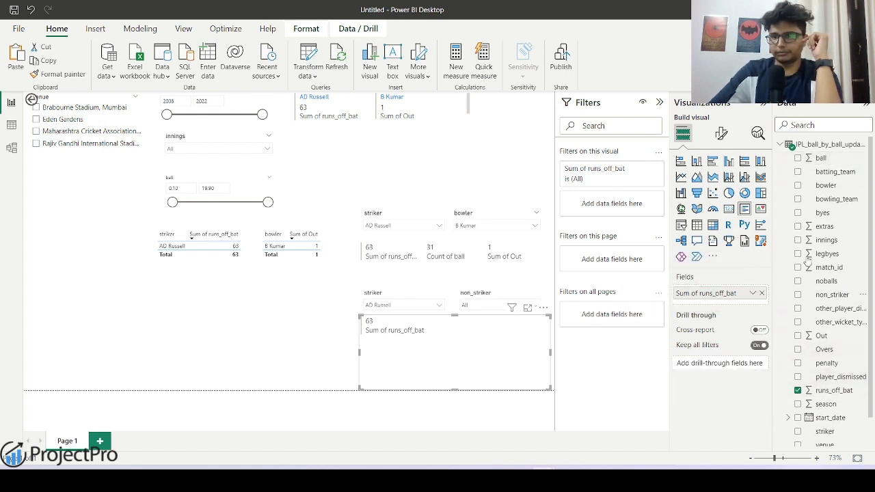
left_click_drag(845, 169, 745, 306)
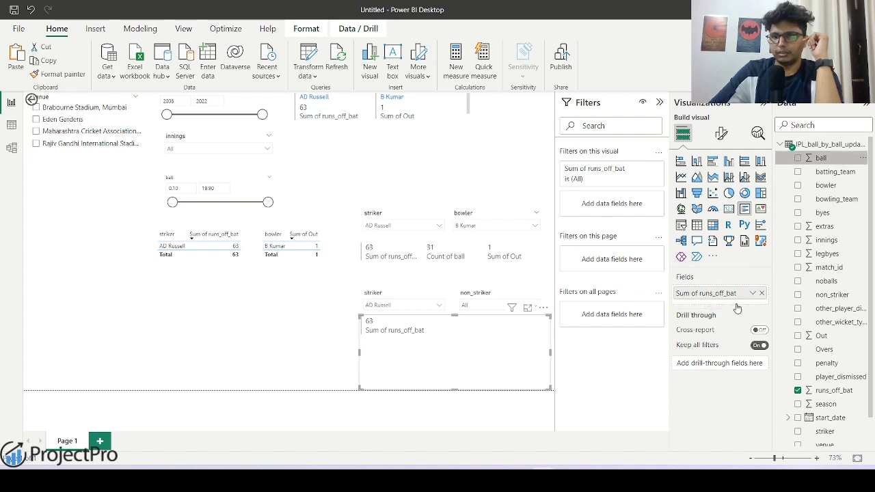
left_click(752, 307)
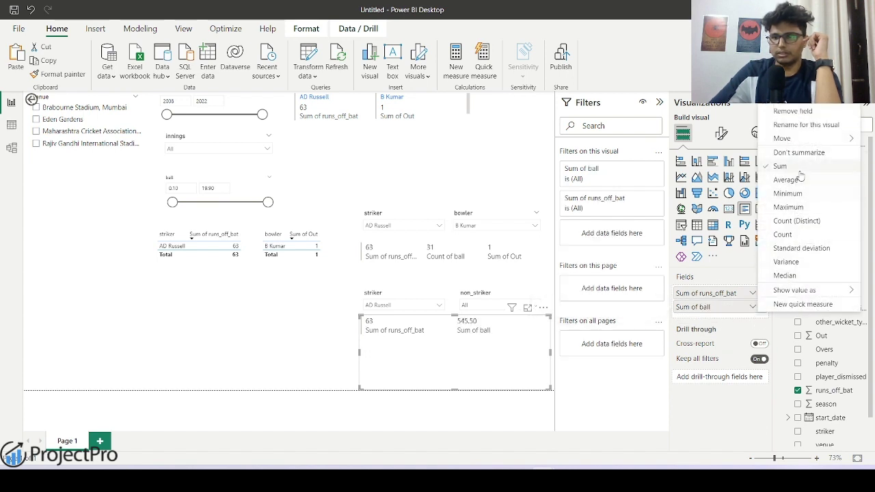
left_click(787, 235)
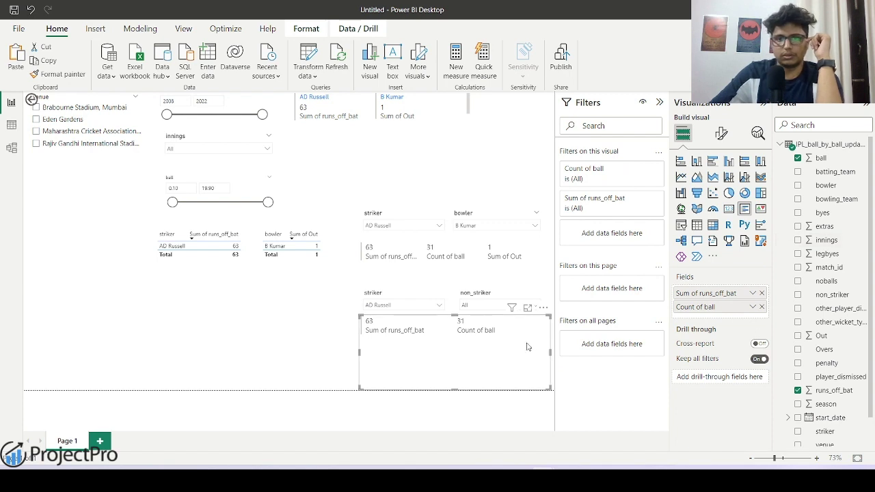
Check which players the non_striker slicer offers
left_click(317, 359)
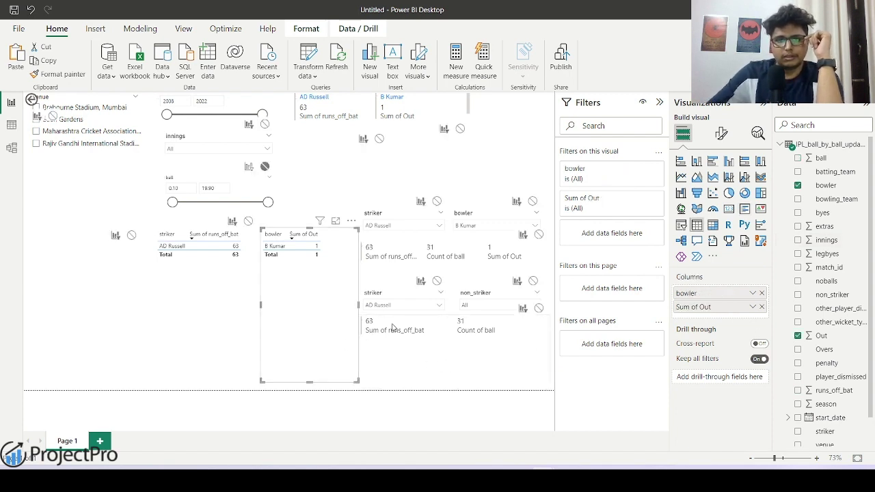
left_click(491, 306)
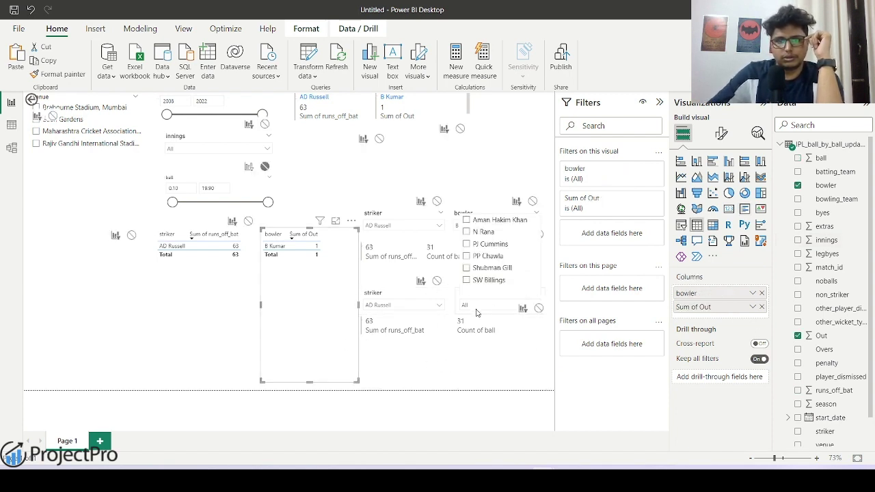
left_click(212, 332)
left_click(97, 339)
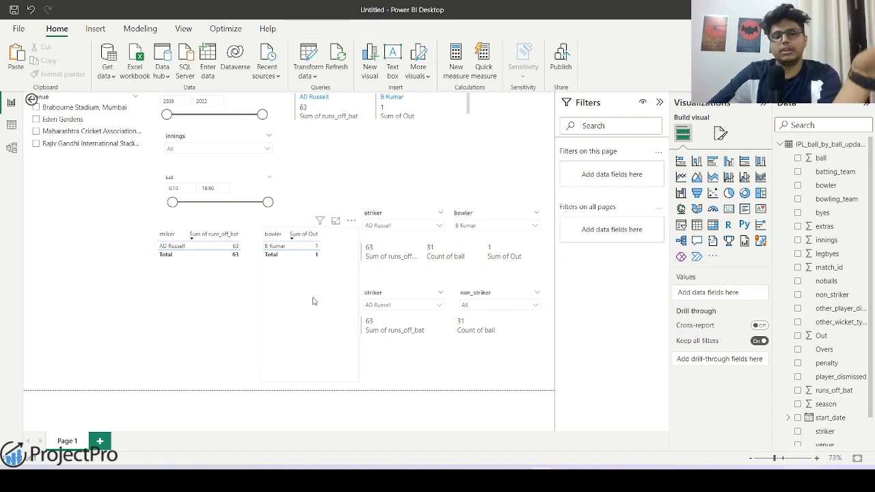
left_click(74, 209)
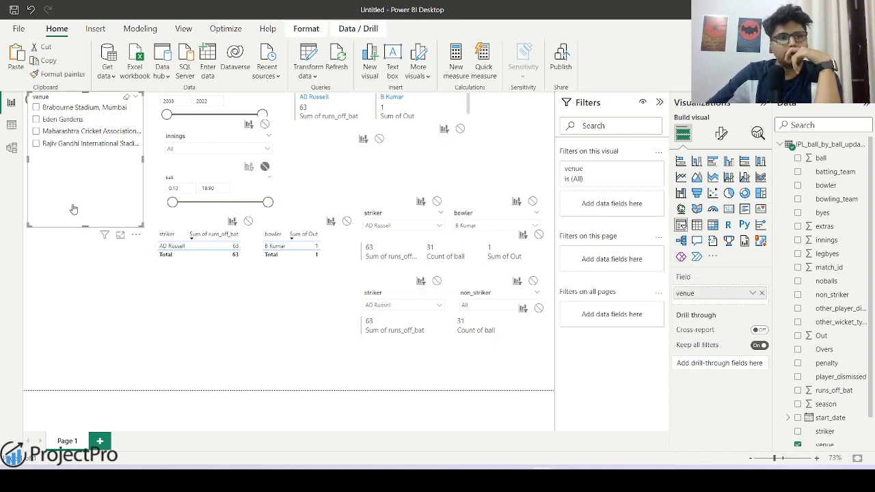
left_click(85, 266)
left_click(76, 185)
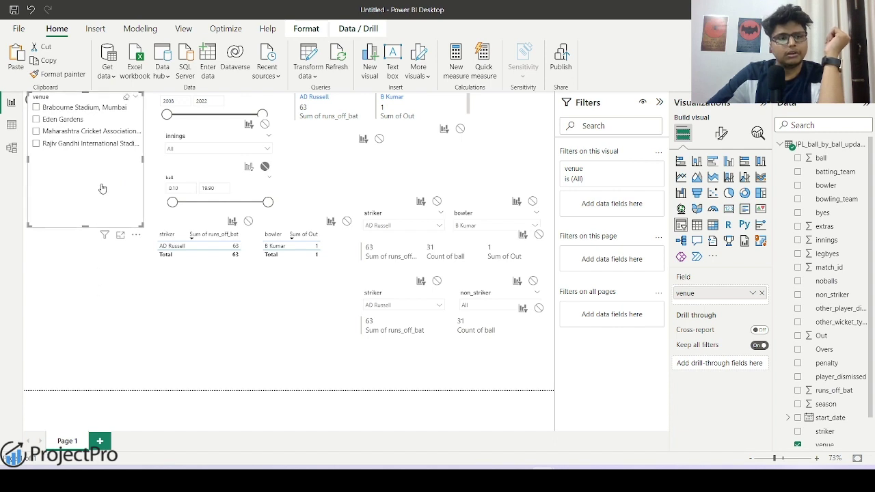
Add a slicer on the batting_team field in the empty space beneath the venue slicer
left_click(682, 225)
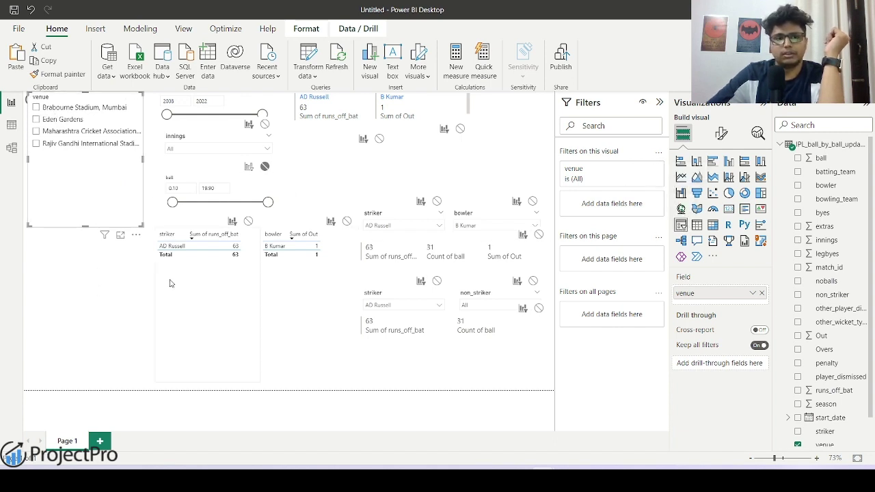
left_click(147, 297)
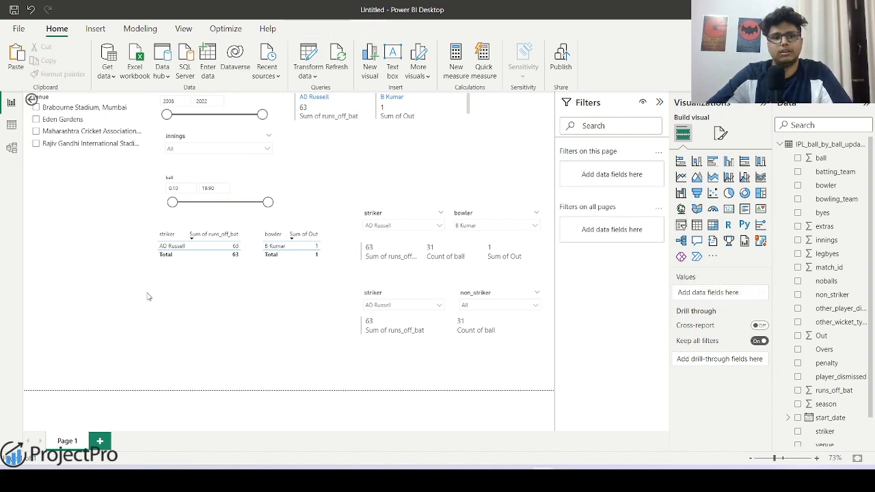
left_click(680, 225)
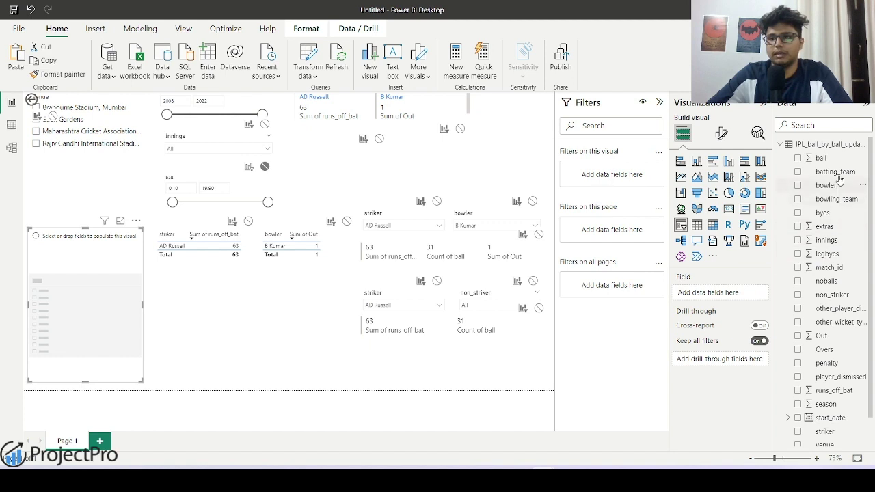
left_click_drag(840, 174, 749, 299)
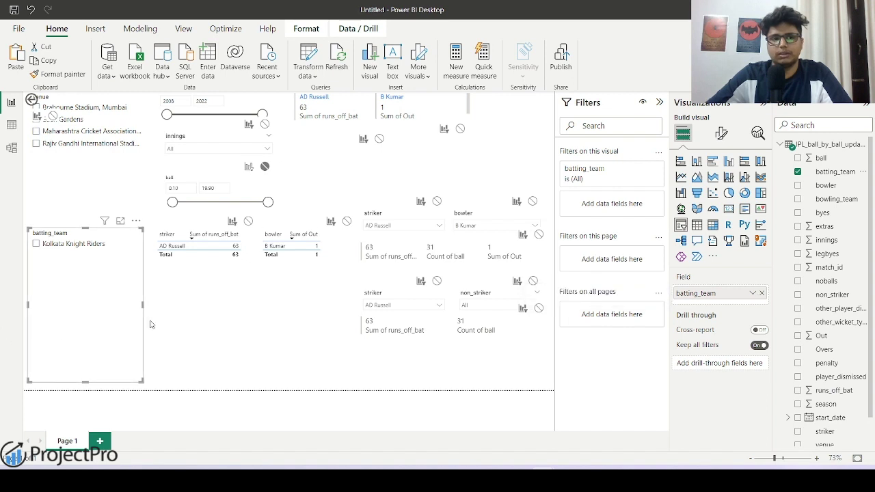
left_click(220, 334)
left_click(73, 329)
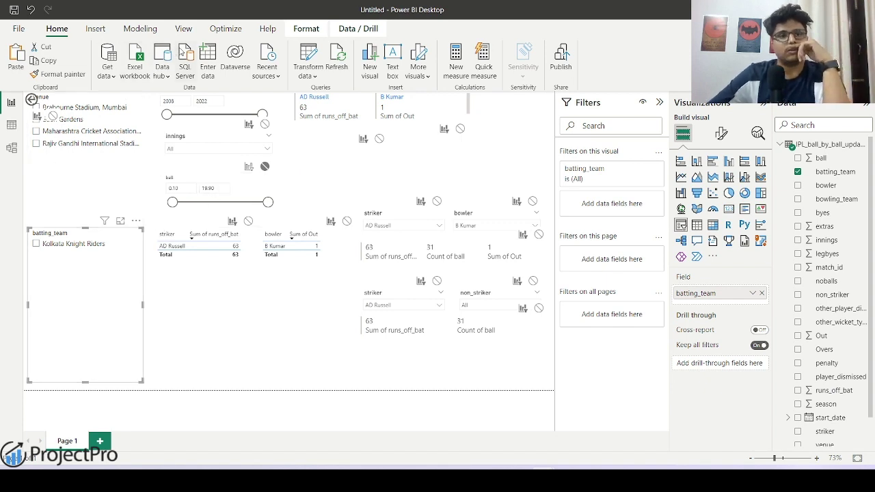
Stop the striker runs table from filtering the top-striker and top-bowler cards and the bowler wickets table
left_click(306, 29)
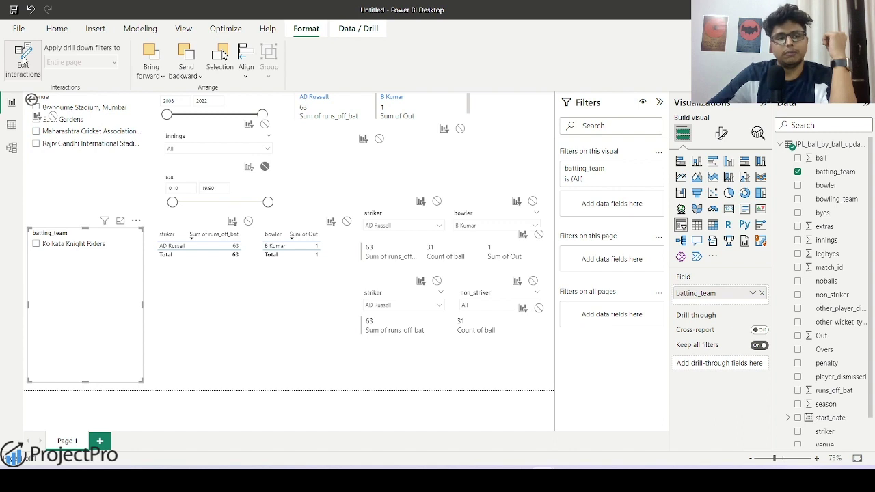
left_click(311, 100)
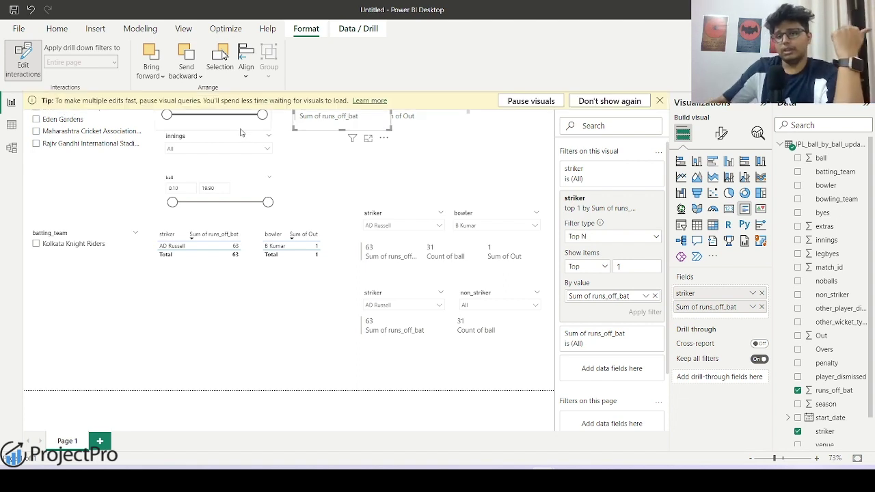
left_click(660, 101)
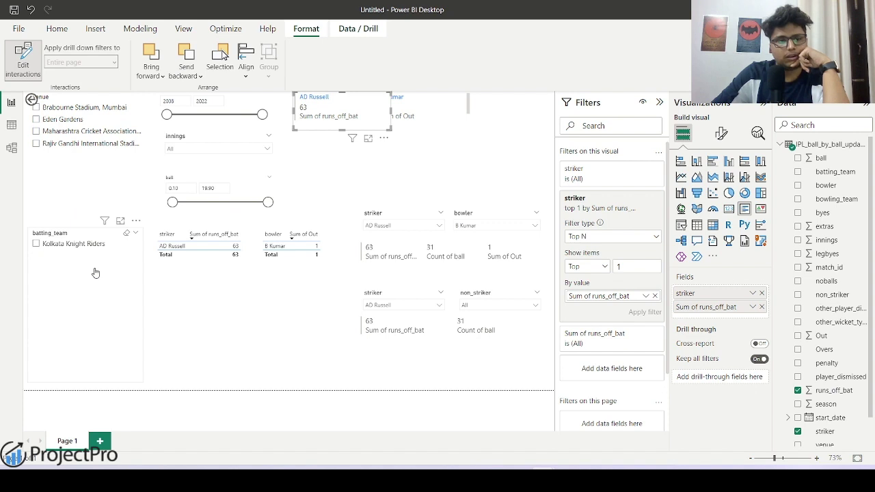
left_click(194, 266)
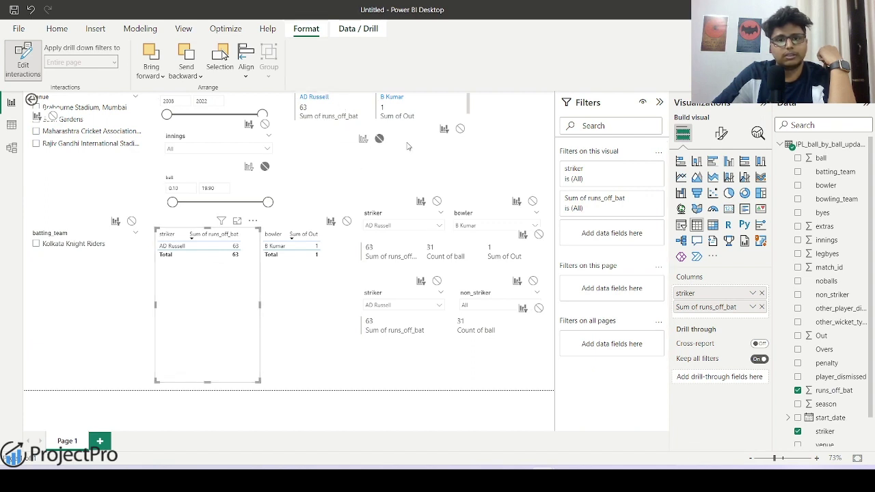
left_click(460, 129)
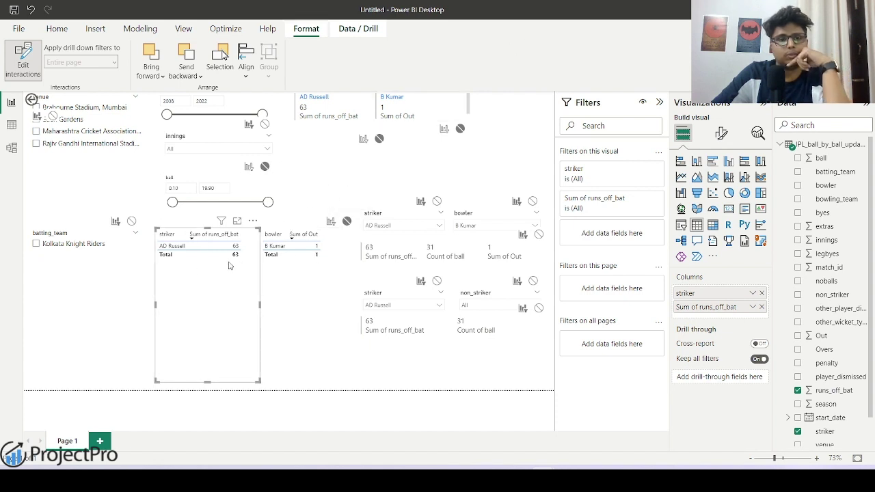
left_click(264, 166)
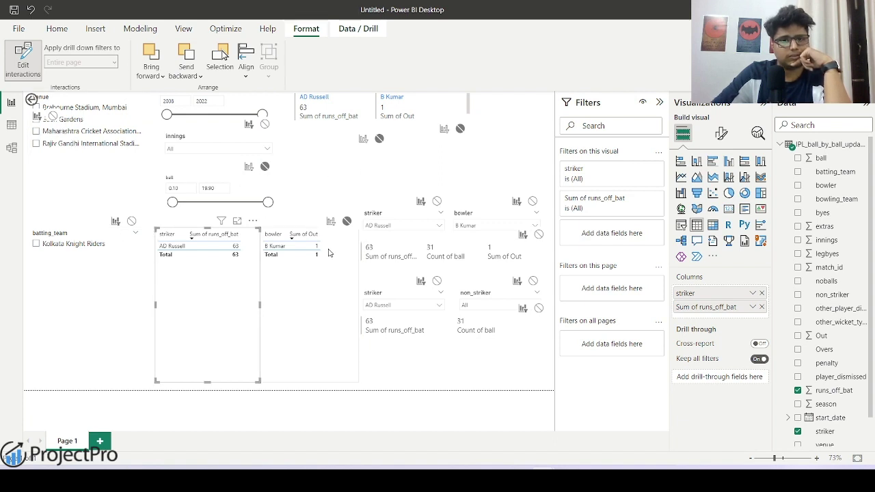
Stop the striker runs table from filtering the striker, bowler and non_striker slicers and the two multi-row cards beneath them
left_click(437, 202)
left_click(533, 201)
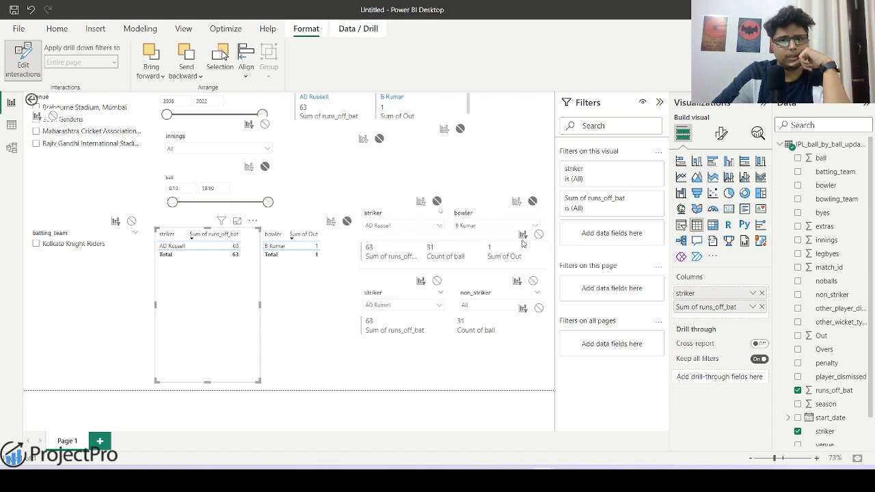
left_click(539, 234)
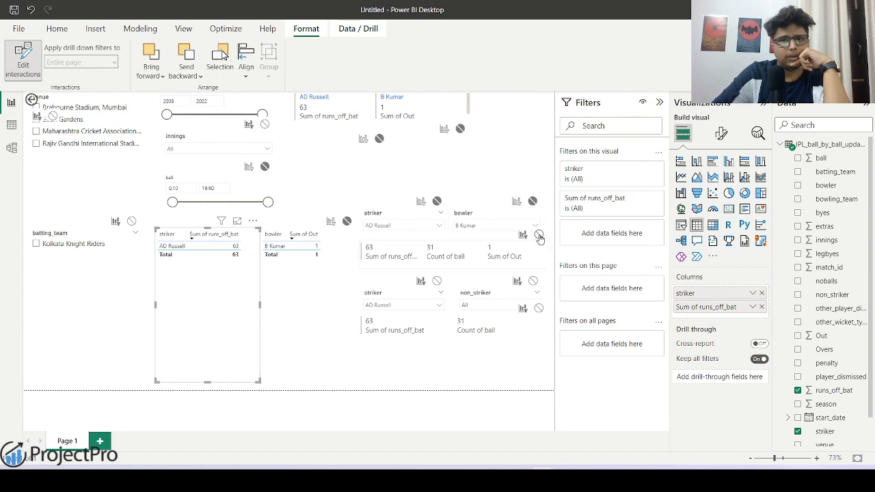
left_click(533, 281)
left_click(539, 308)
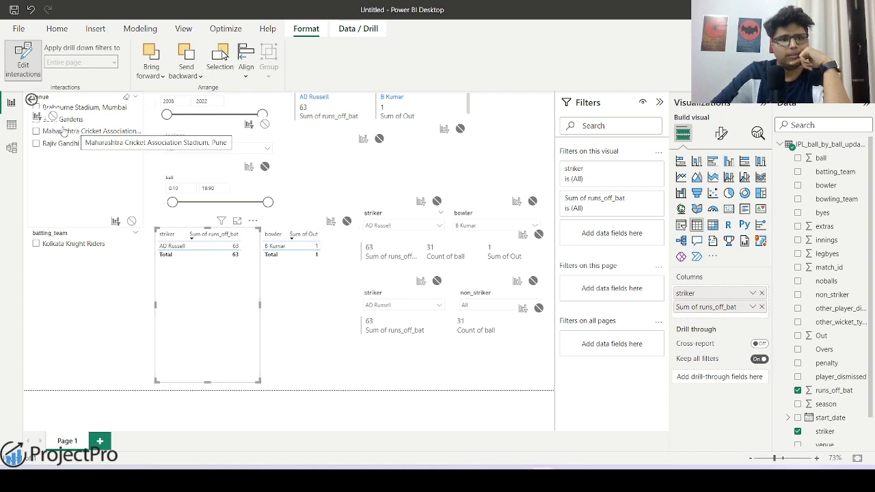
Clear the AD Russell and B Kumar selections from the upper striker and bowler slicers
left_click(354, 165)
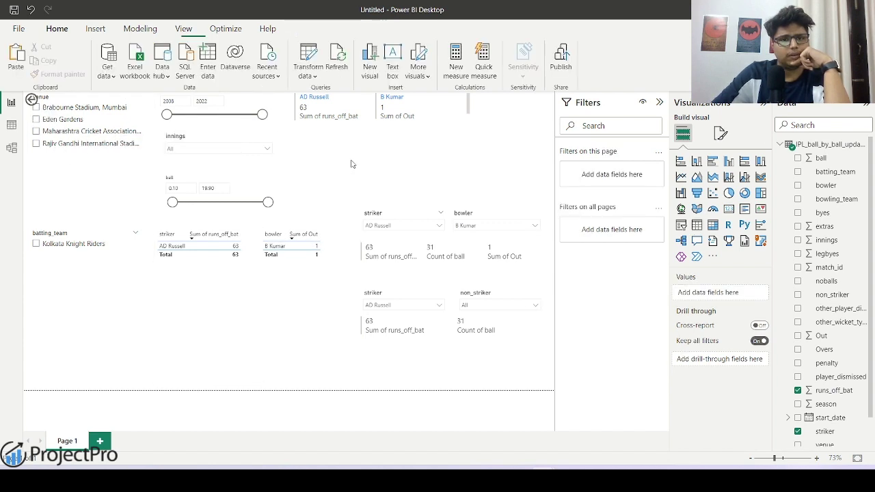
left_click(328, 237)
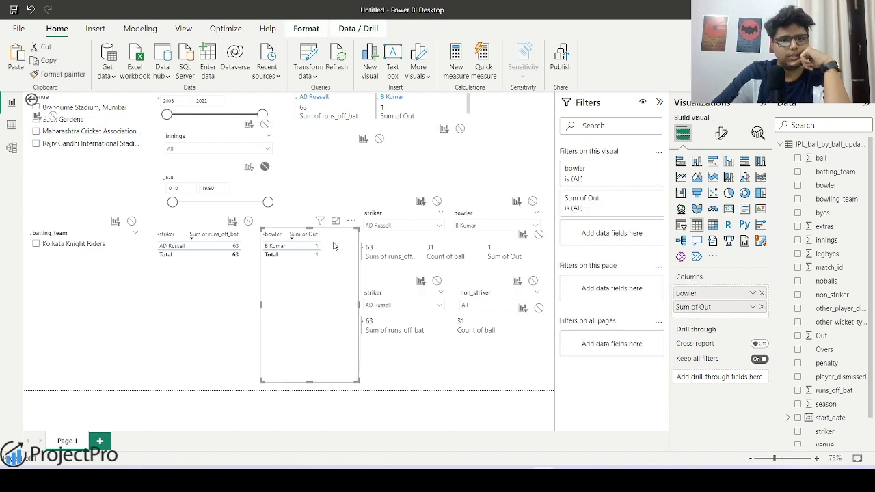
left_click(408, 227)
left_click(370, 238)
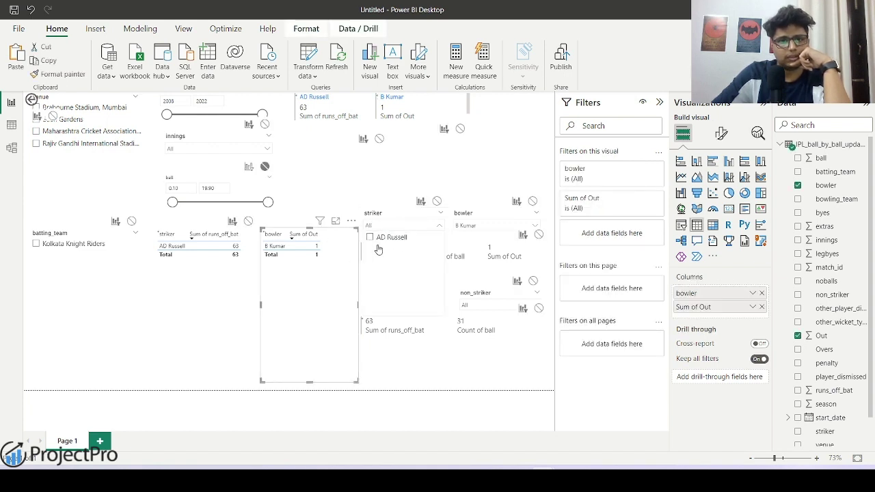
left_click(378, 190)
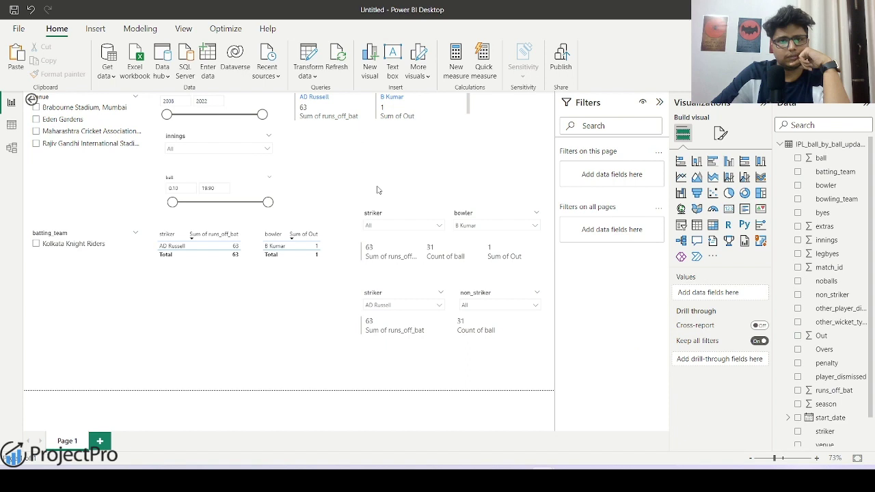
left_click(494, 227)
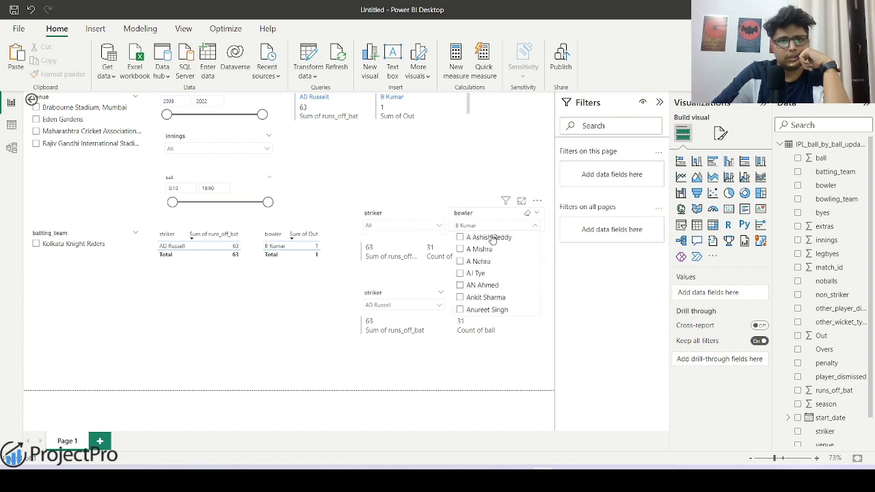
left_click(527, 214)
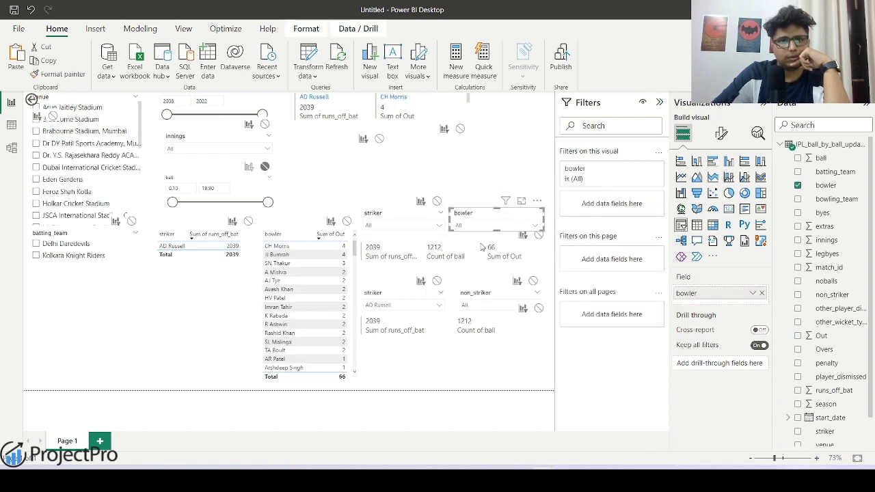
Check the striker runs table and the venue and batting_team slicers for remaining filters, clearing any venue selection
left_click(191, 327)
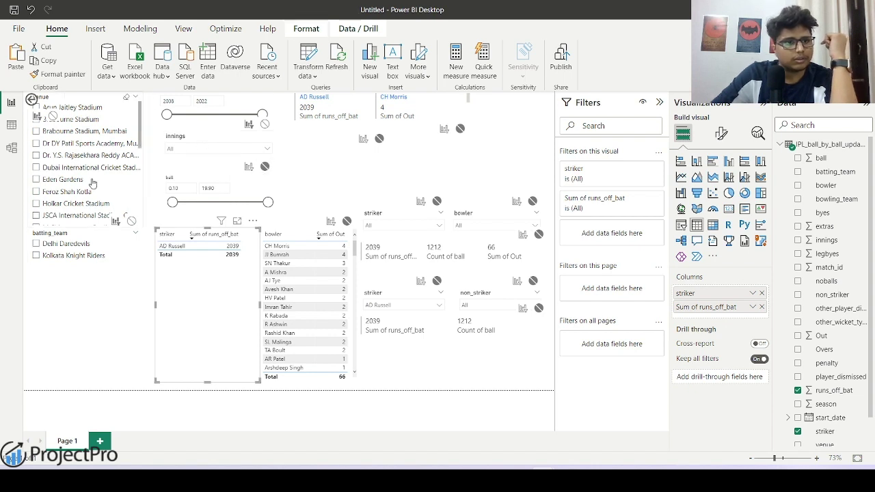
left_click(126, 101)
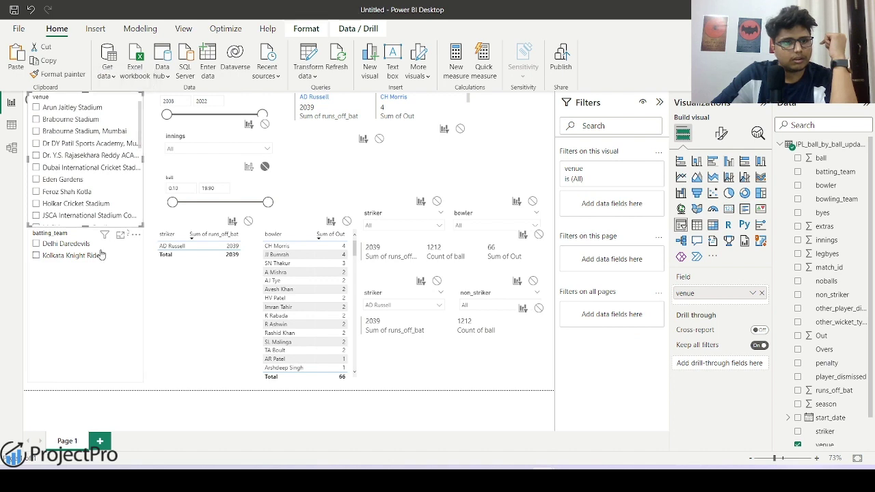
left_click(87, 295)
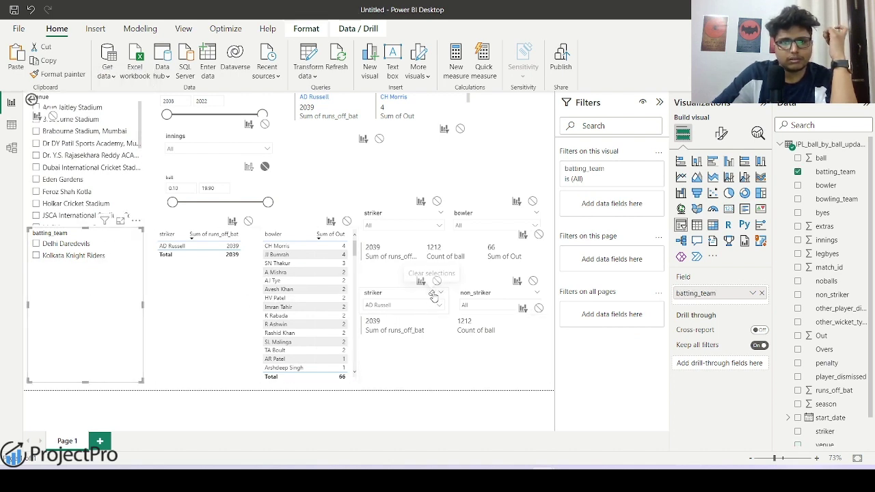
Clear the AD Russell selection from the lower striker slicer and test the striker runs table's interactions with the RG Sharma row, clearing that selection
left_click(435, 291)
left_click(466, 370)
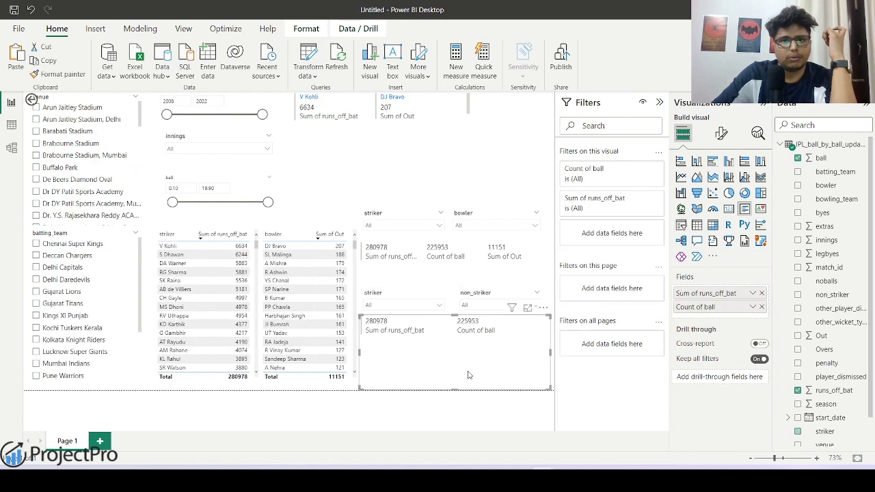
left_click(194, 231)
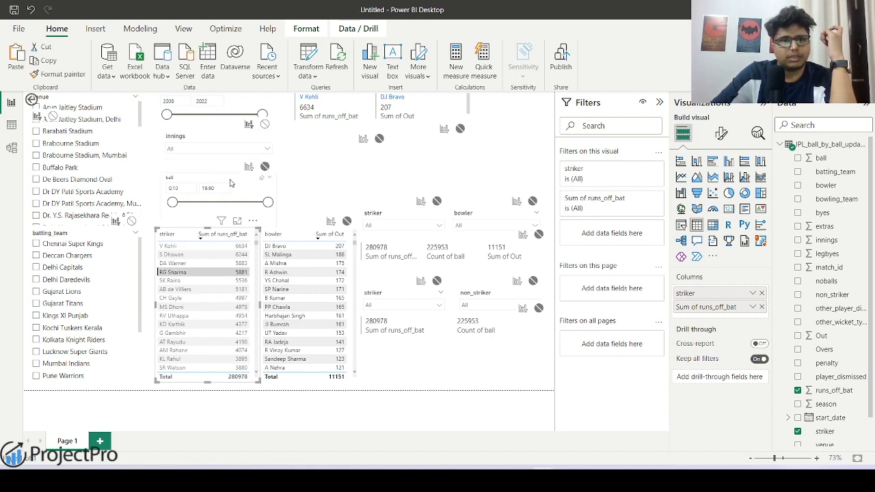
left_click(387, 182)
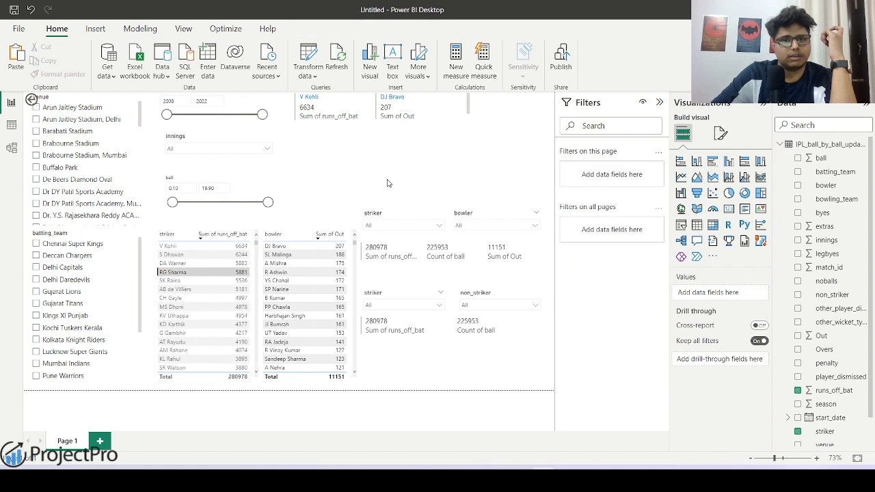
left_click(255, 281)
left_click(387, 368)
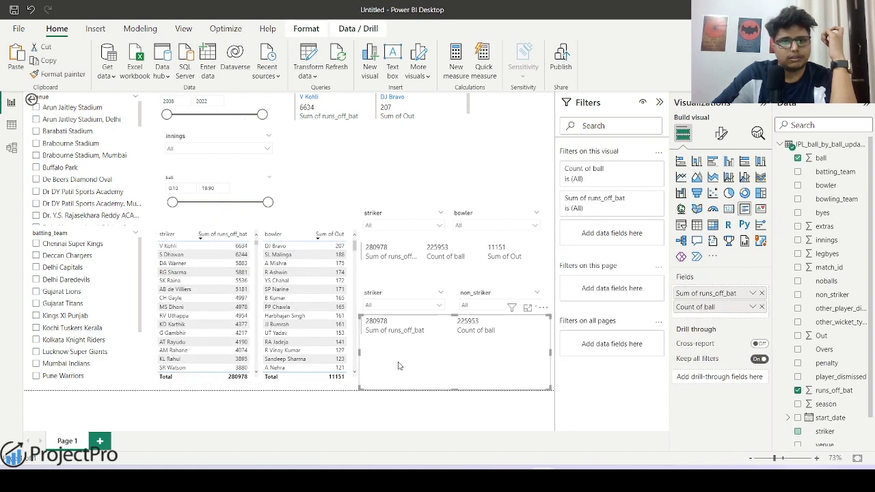
left_click(410, 225)
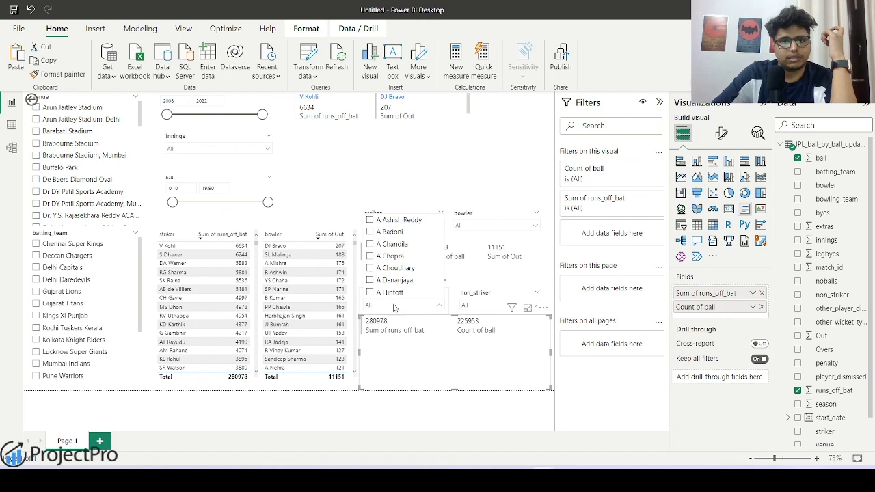
left_click(390, 256)
left_click(391, 257)
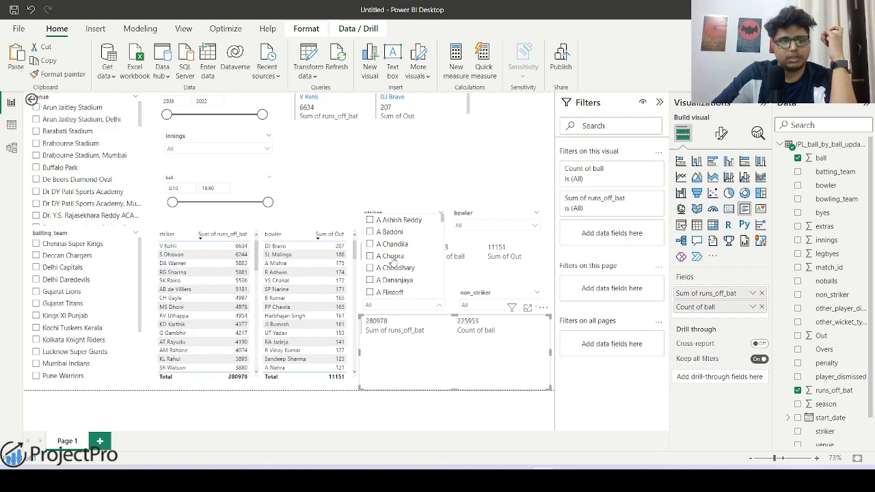
left_click(467, 165)
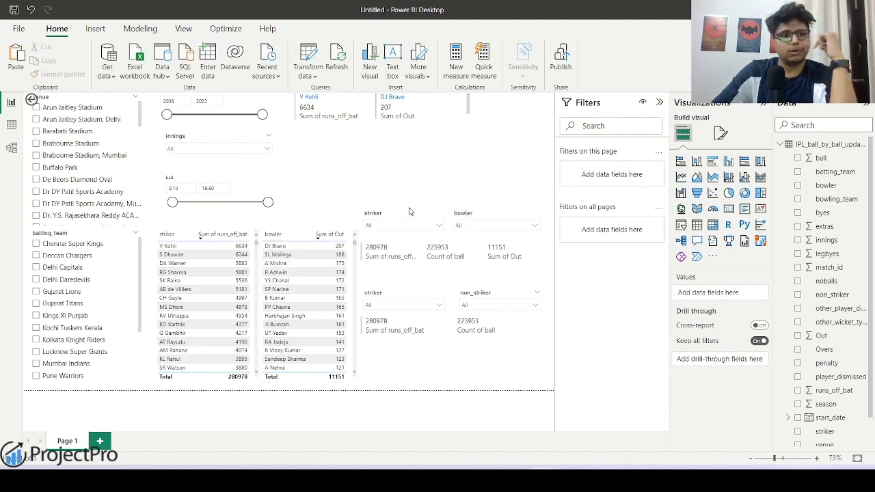
scroll(72, 200, "down", 2)
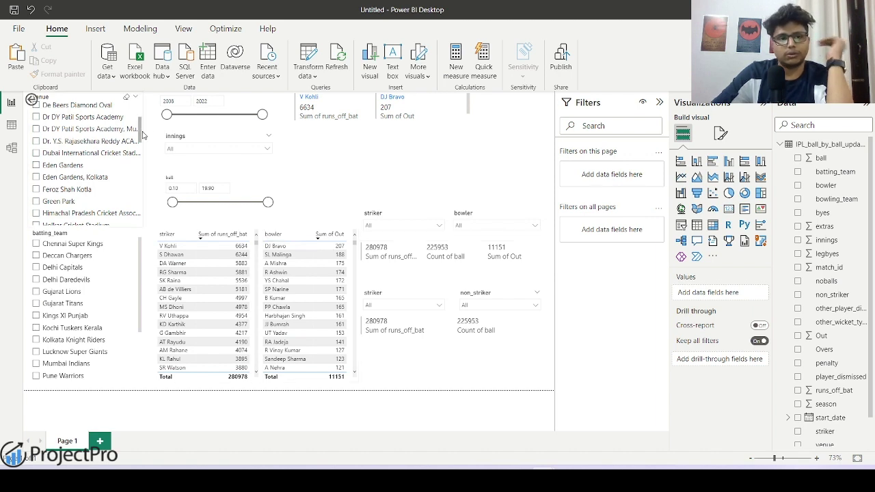
Move the top-striker card slightly to the left on the canvas and turn off Keep all filters for drill-through
left_click(349, 114)
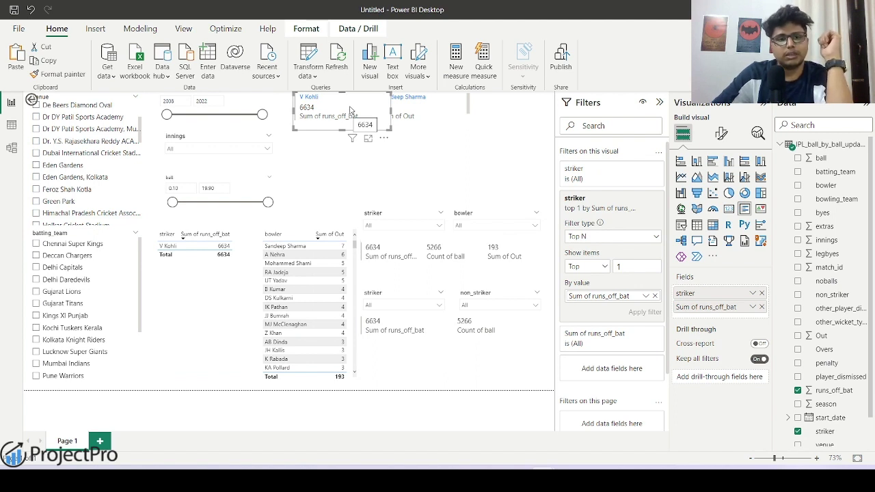
left_click(306, 28)
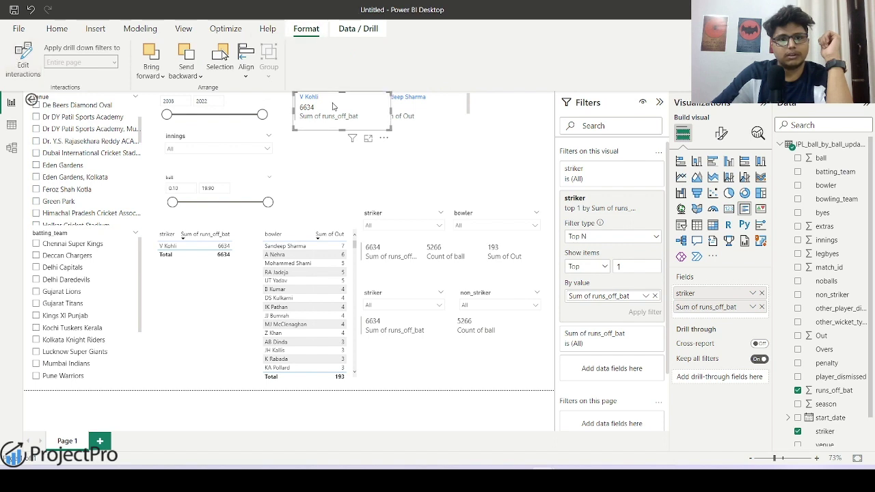
left_click_drag(346, 106, 335, 121)
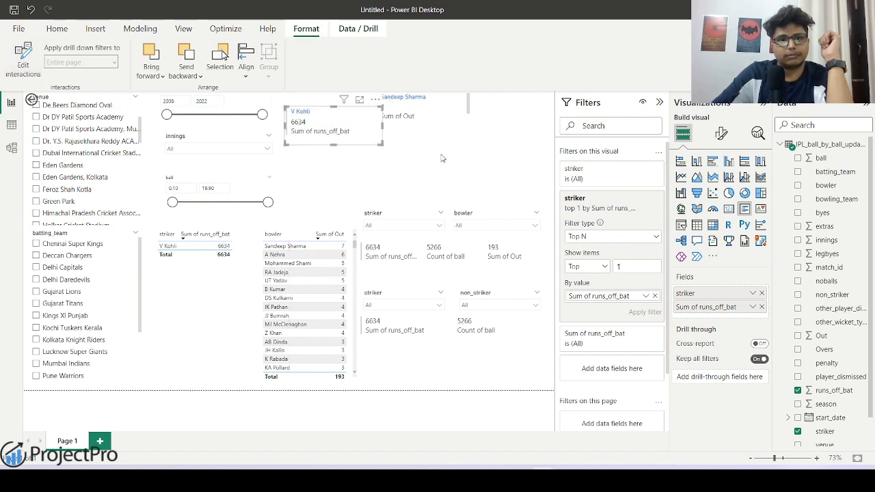
left_click_drag(333, 117, 333, 103)
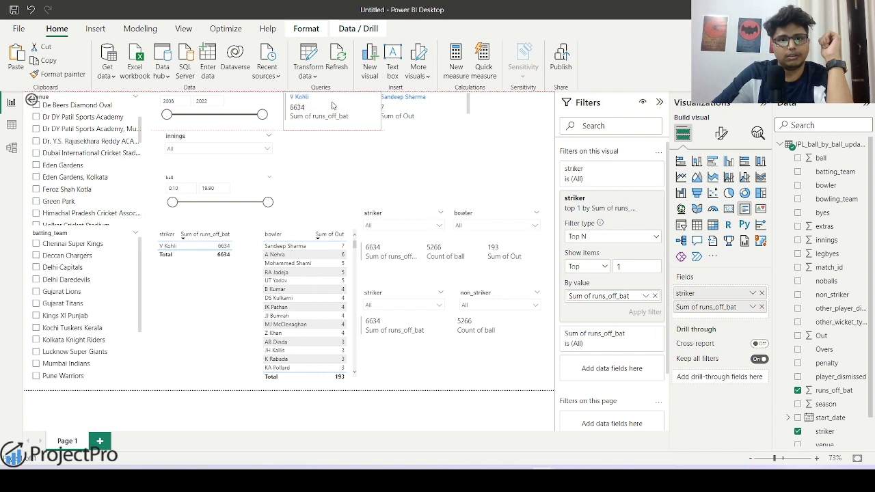
left_click(758, 359)
left_click(307, 126)
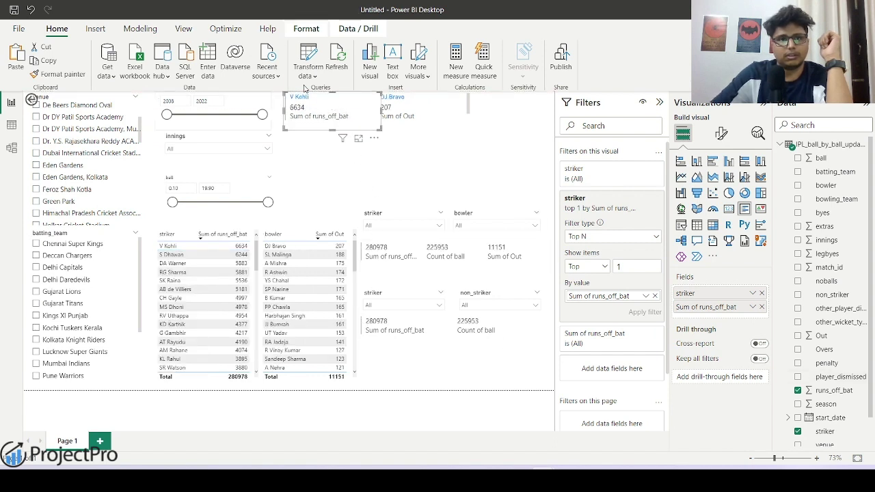
Try to edit the interactions of the top-striker card with the other visuals on the page
left_click(306, 28)
left_click(22, 66)
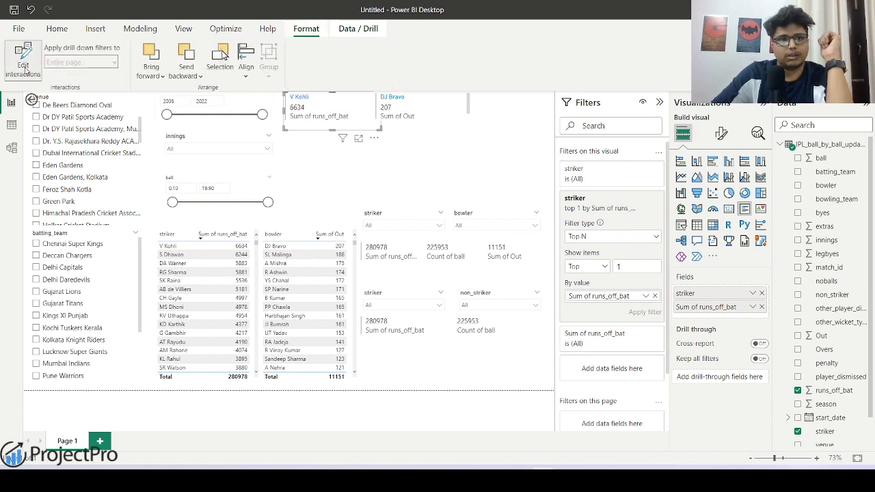
left_click(328, 115)
left_click(348, 115)
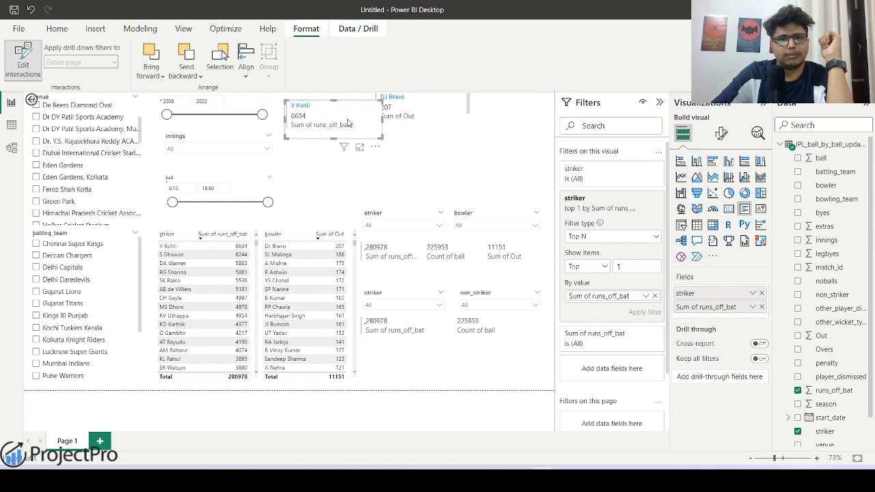
left_click(347, 116)
left_click(349, 118)
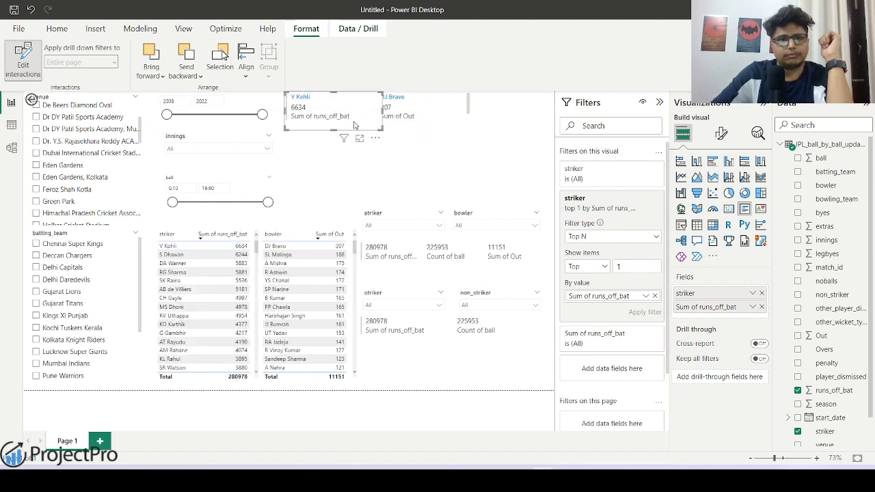
Move the top-bowler card slightly to the right, directly beside the top-striker card
mouse_move(425, 103)
left_mouse_down()
mouse_move(441, 123)
mouse_move(426, 104)
left_mouse_up()
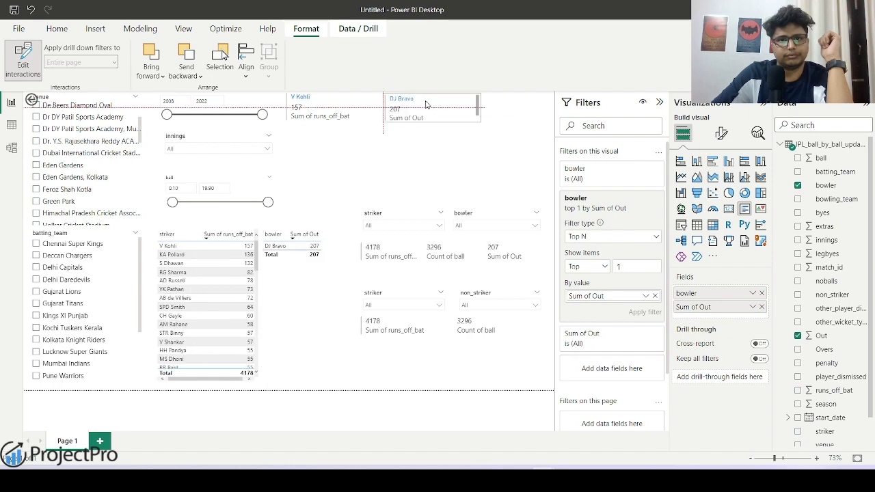
left_click(395, 153)
left_click(396, 102)
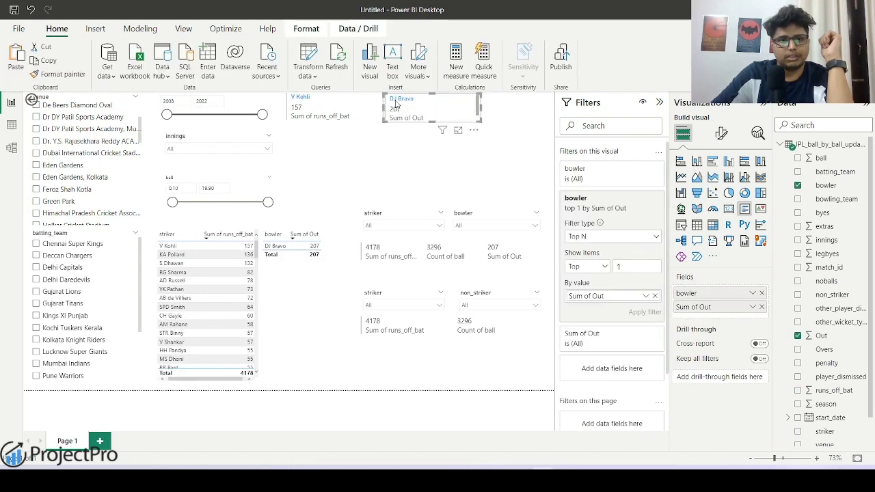
left_click(396, 151)
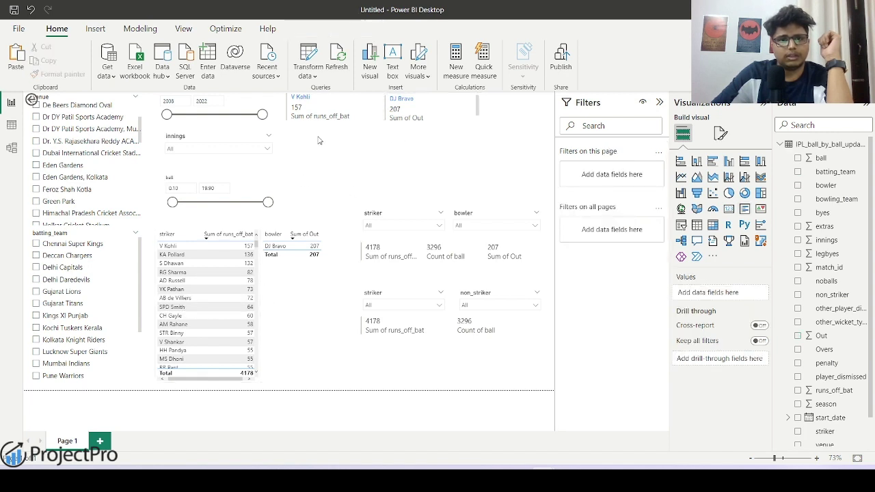
Try to edit the interactions of the top-bowler card with the other visuals on the page
left_click(334, 115)
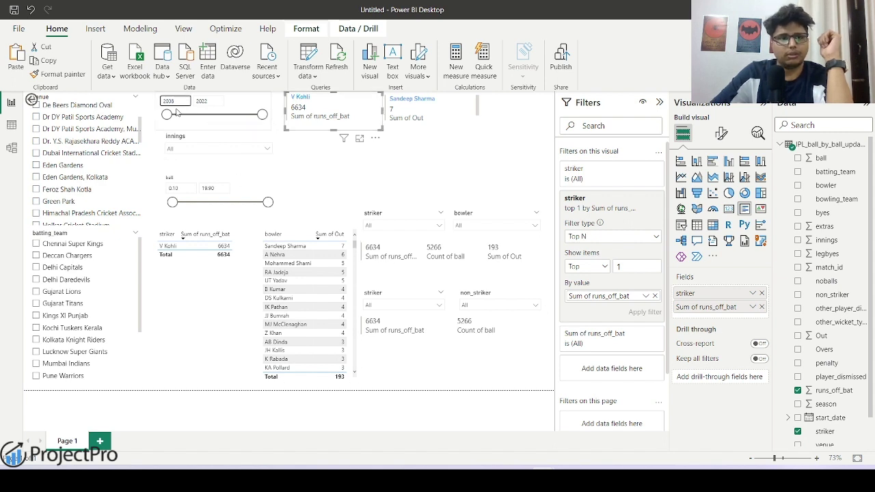
left_click(436, 107)
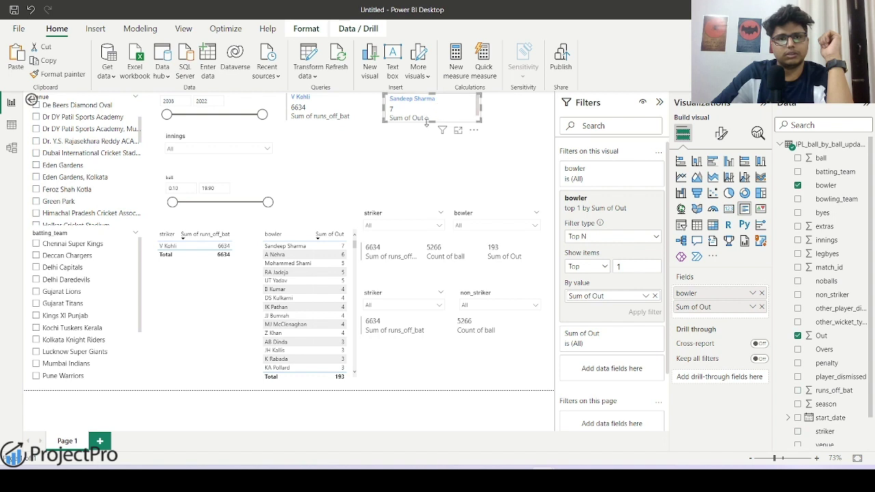
left_click(306, 29)
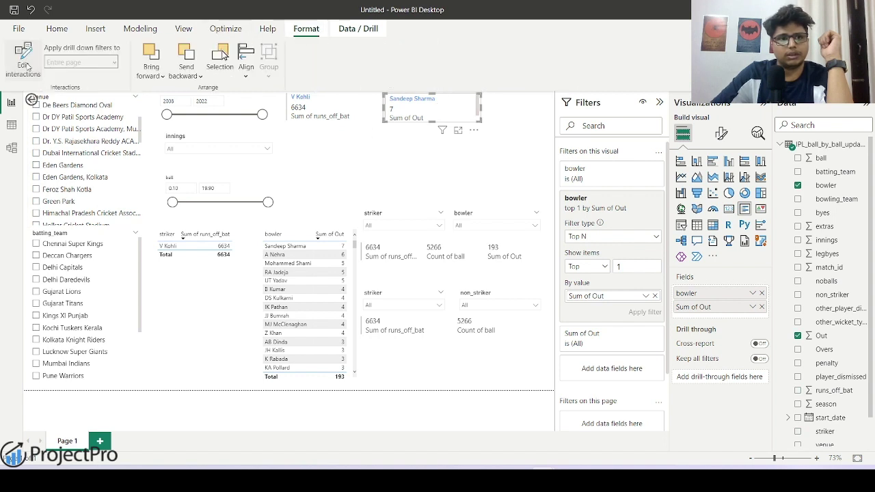
left_click(23, 62)
left_click_drag(421, 111, 425, 113)
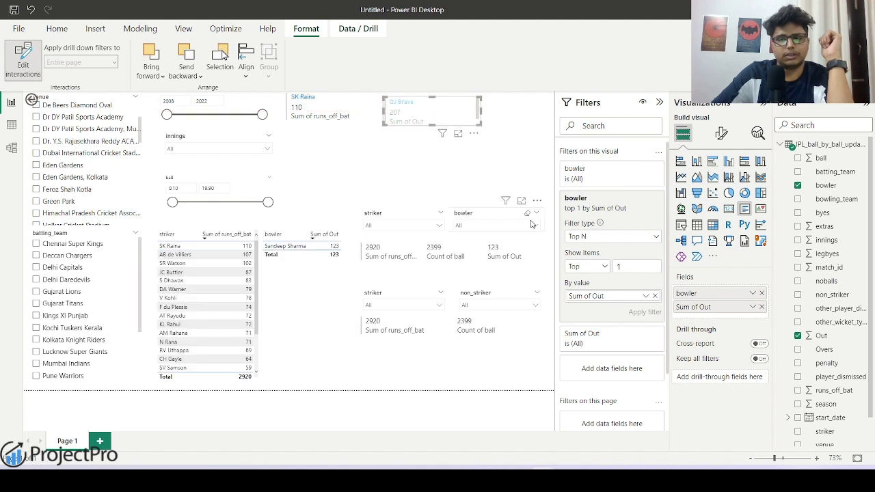
Check how selecting the top-striker card and the top-bowler card cross-filters the tables and multi-row cards
left_click(344, 197)
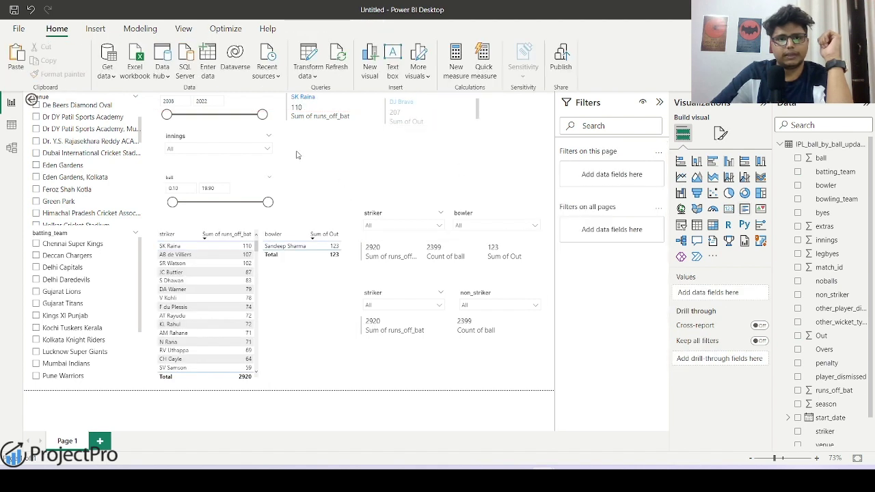
left_click(357, 116)
left_click(340, 158)
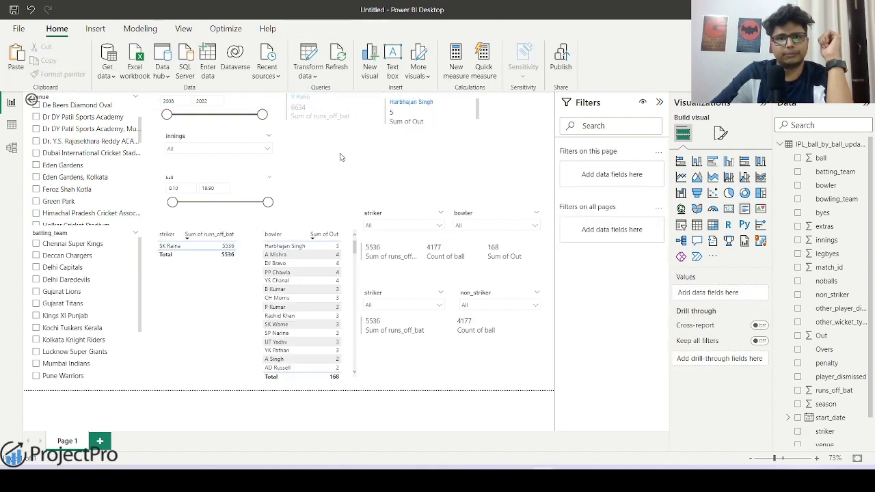
left_click(410, 113)
left_click(346, 141)
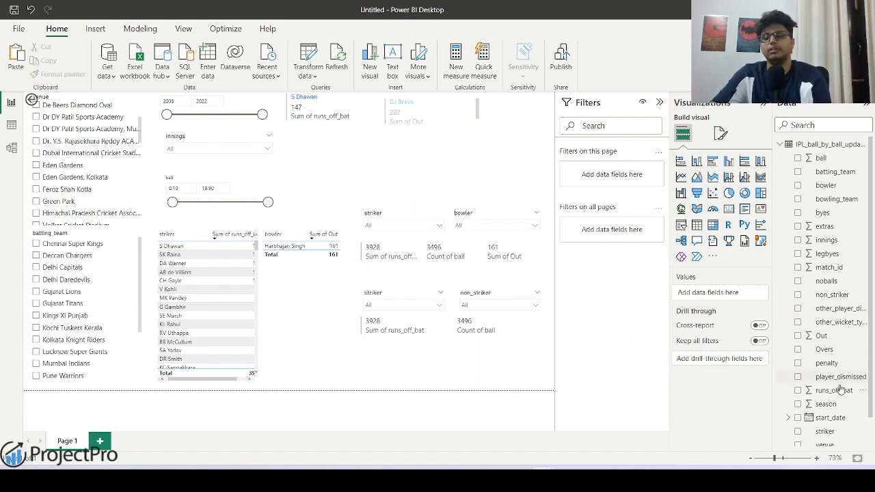
Create a new measure in the IPL ball-by-ball table with the formula AVERAGE(IPL_ball_by_ball_updated[runs_off_bat])
scroll(827, 406, "down", 1)
scroll(829, 342, "up", 1)
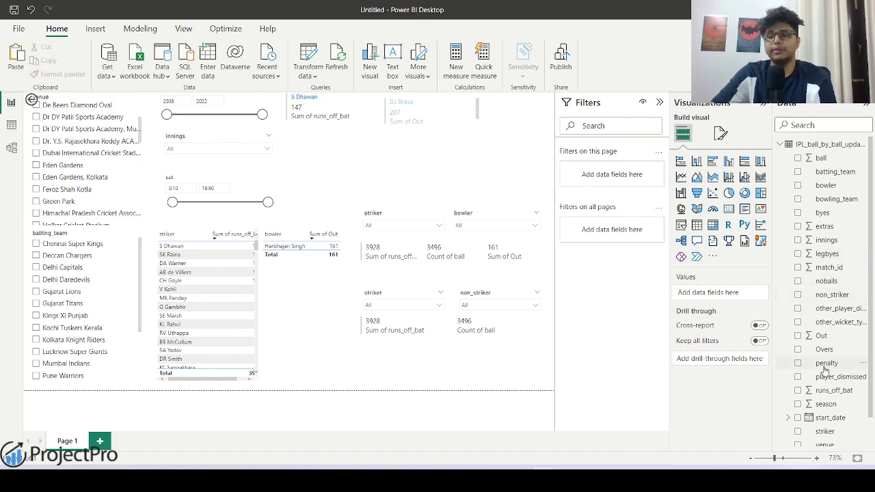
right_click(828, 349)
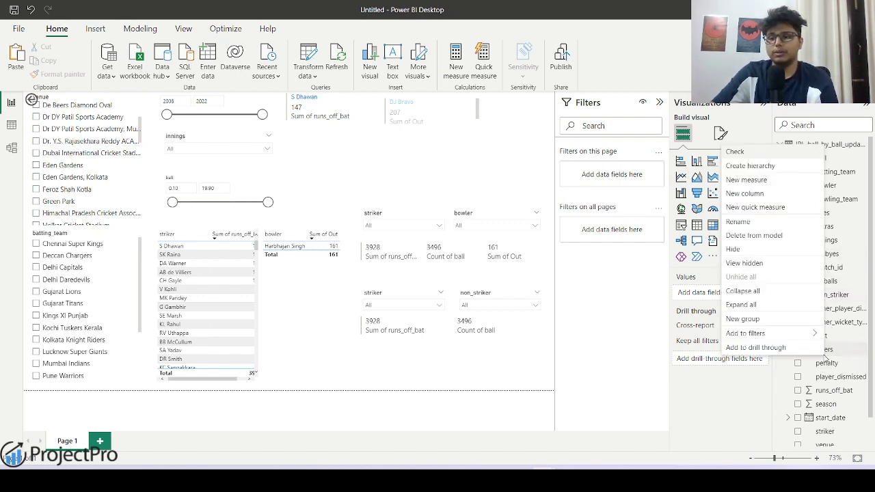
left_click(765, 177)
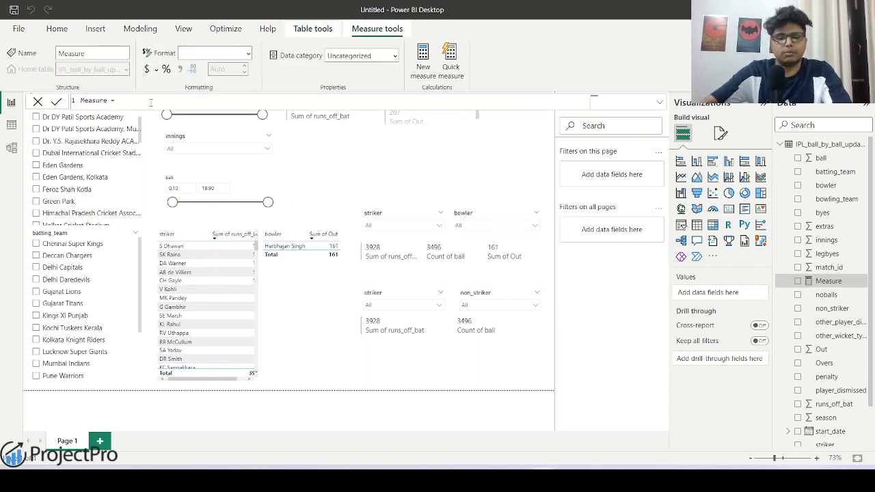
type("ave")
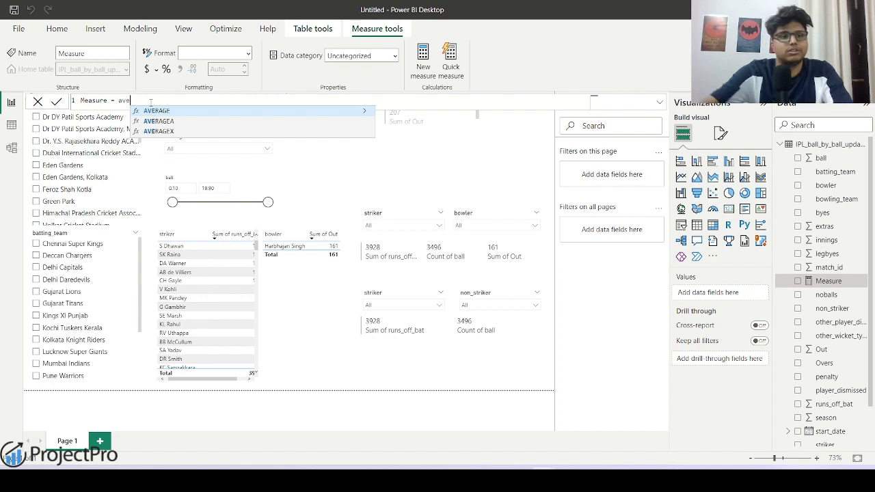
left_click(171, 112)
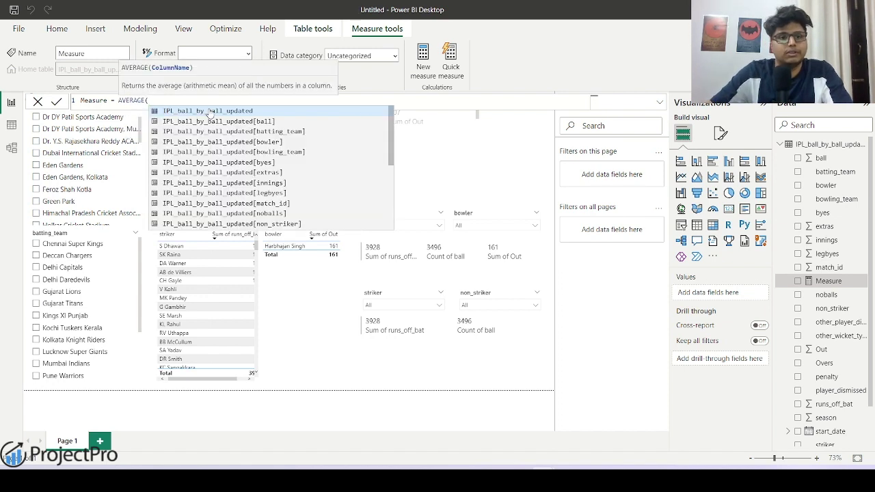
scroll(222, 198, "down", 4)
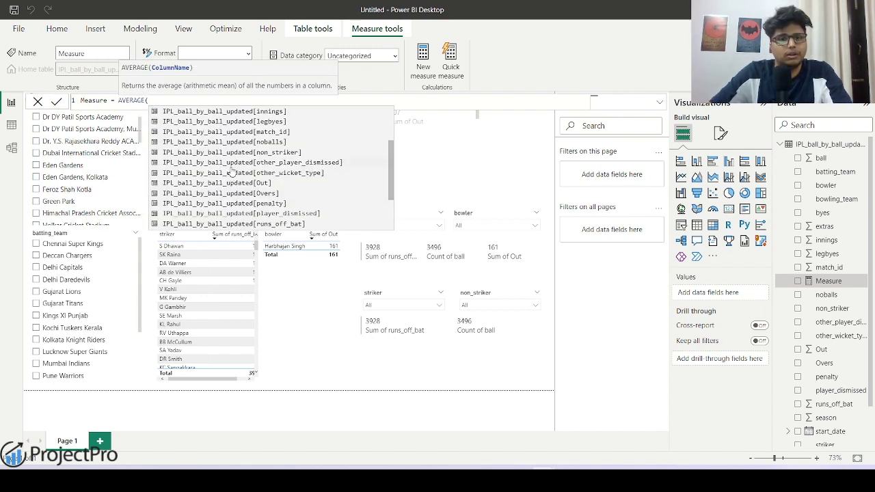
left_click(225, 187)
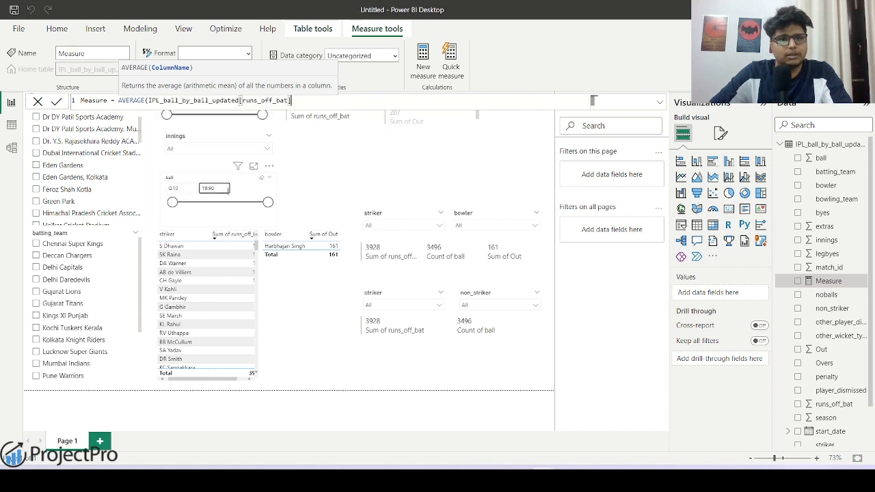
type(")")
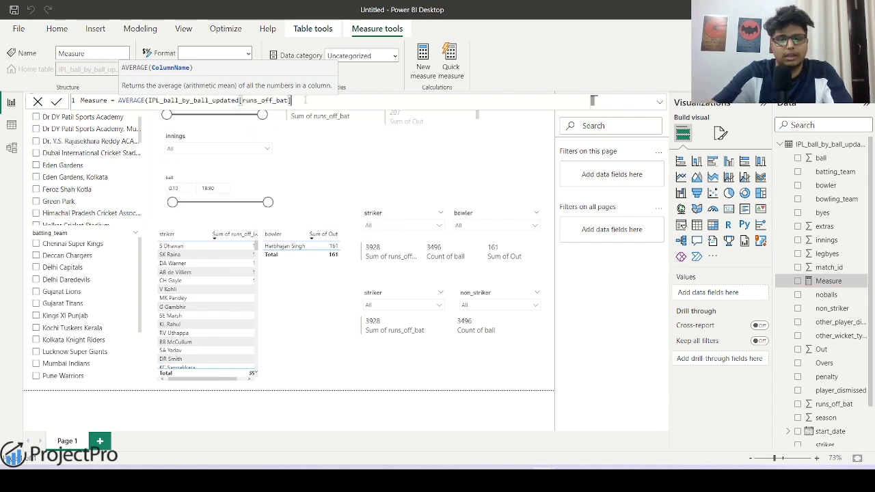
type(")")
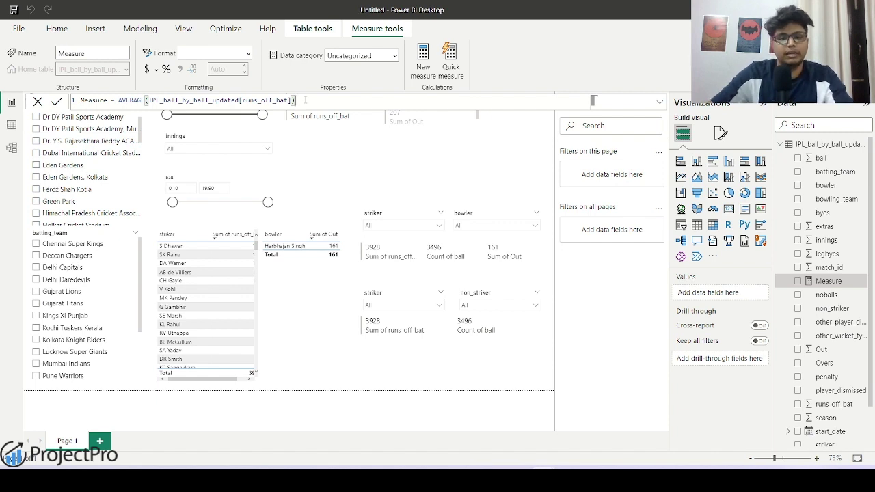
Multiply the measure's average by 6 and commit the formula
type("a")
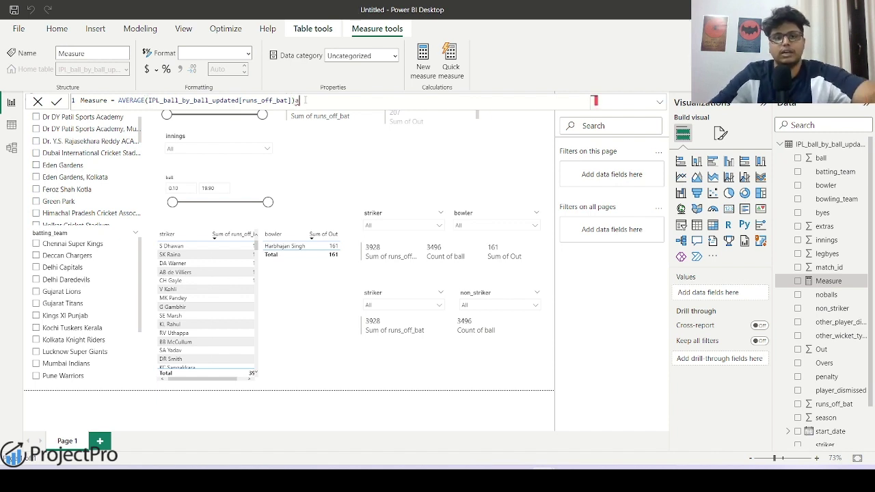
key("BackSpace")
key("BackSpace")
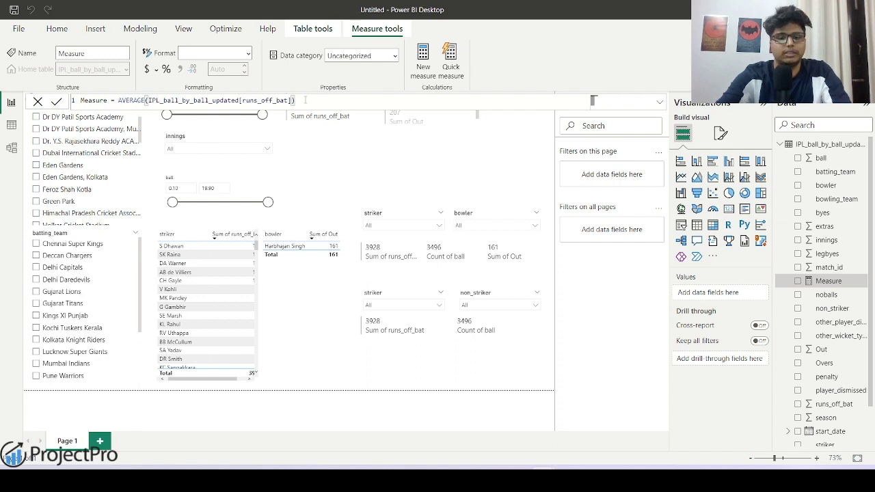
type("*")
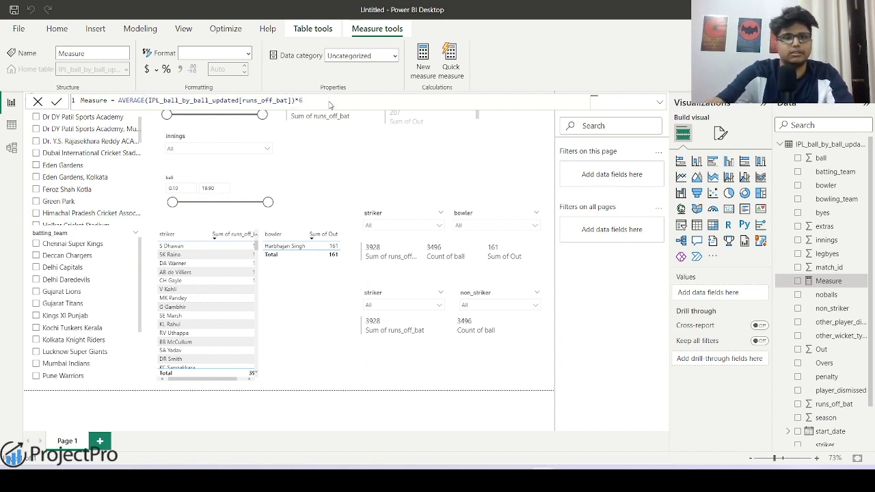
key("Return")
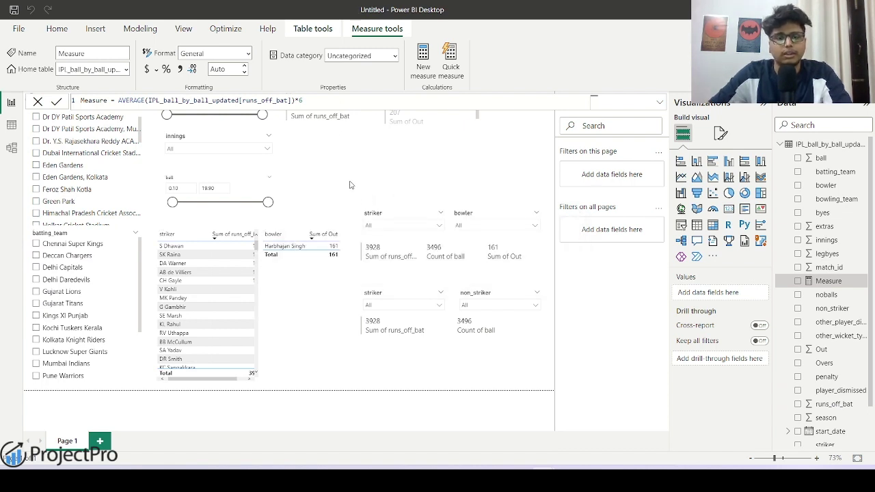
Add a stacked column chart of Measure by Overs below the player cards, widened to span the area above the striker and bowler slicers
left_click(450, 166)
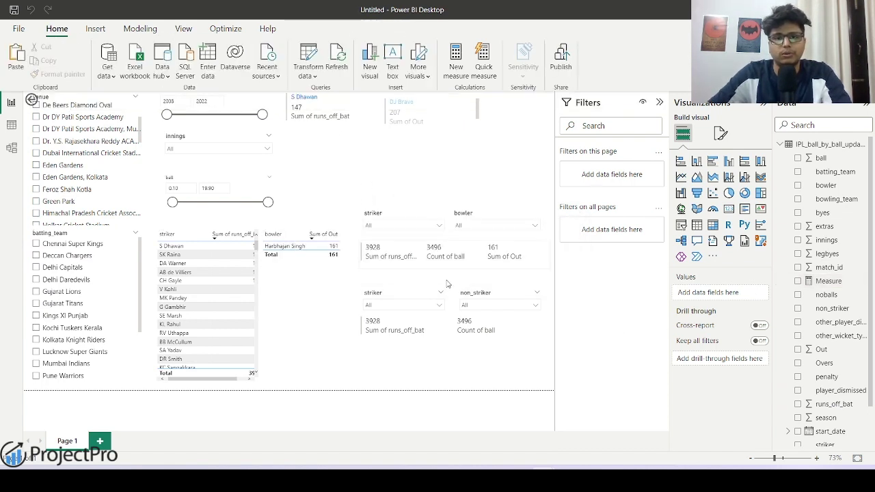
left_click(697, 161)
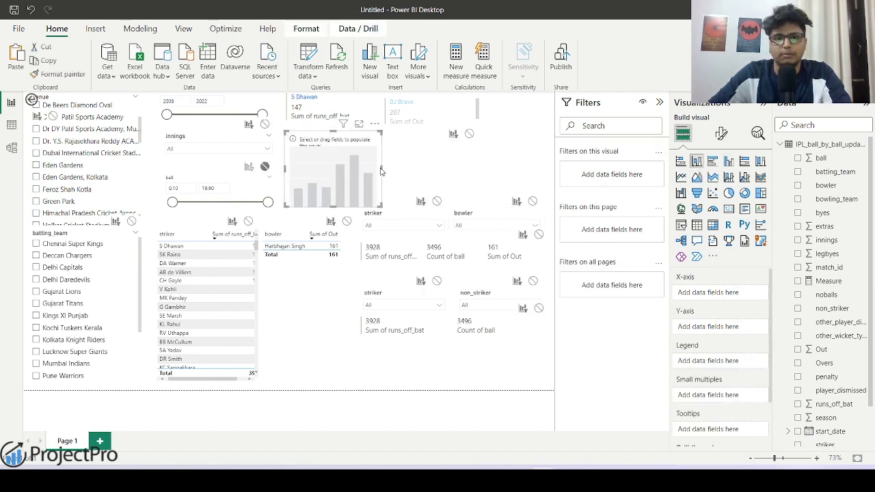
left_click_drag(381, 168, 526, 168)
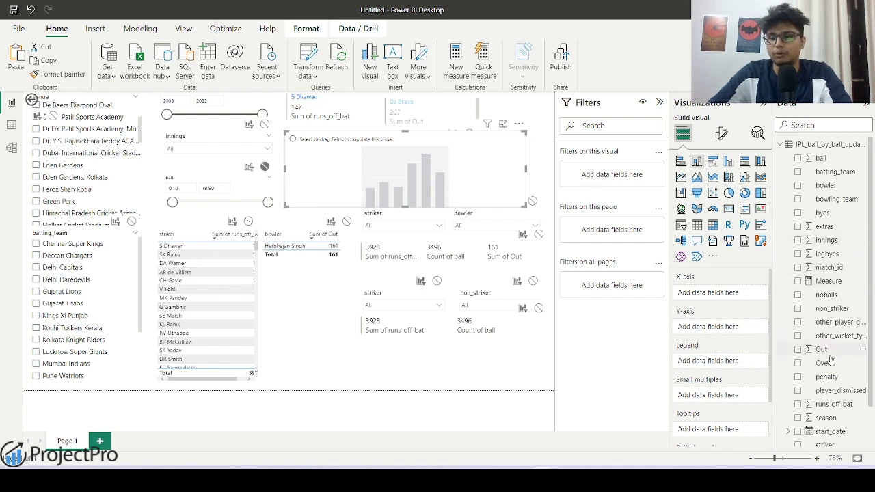
left_click_drag(830, 365, 722, 292)
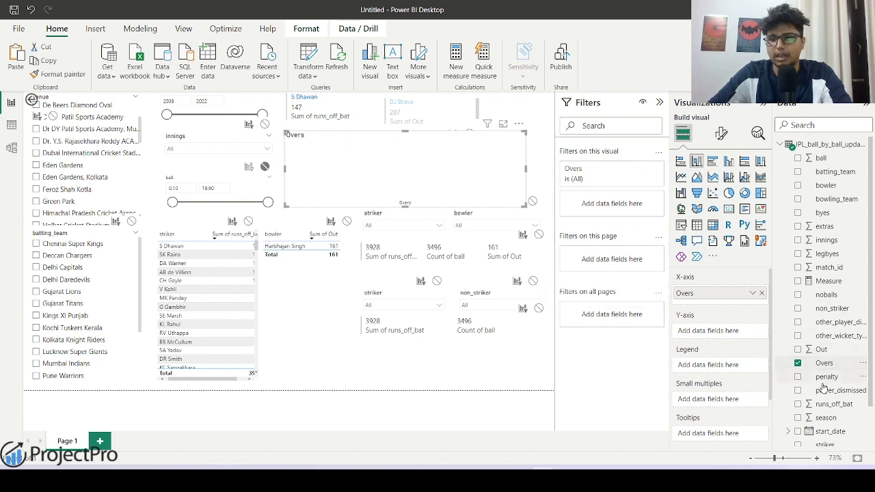
left_click_drag(834, 286, 718, 332)
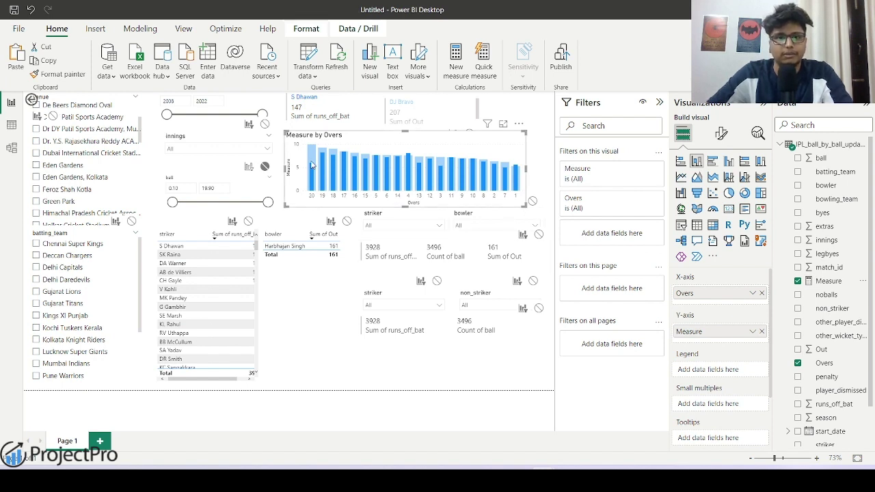
mouse_move(309, 160)
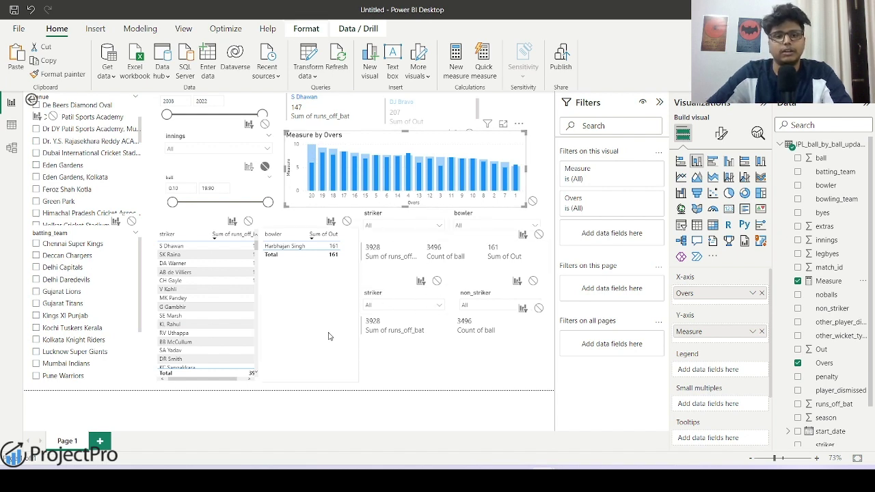
Clear the player selections in the cards so they stop cross-filtering the tables and the overs chart
left_click(345, 299)
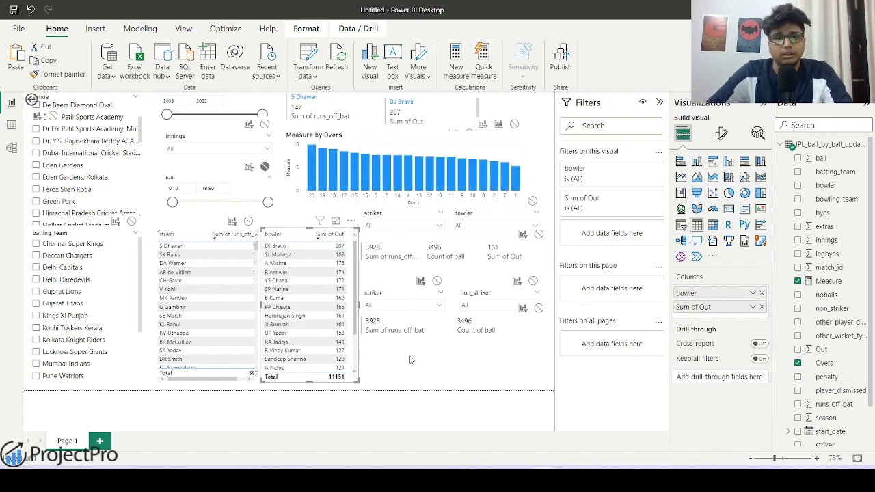
left_click(431, 376)
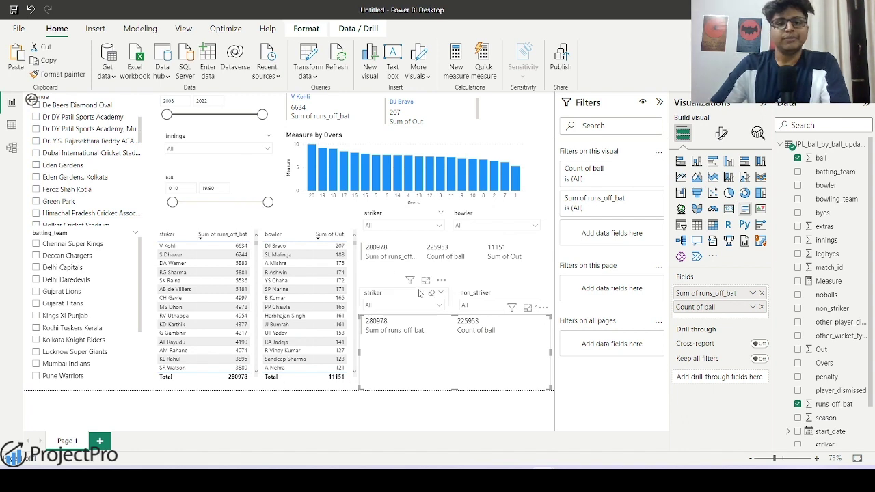
Browse the player list of the striker slicer paired with the bowler slicer
left_click(402, 229)
scroll(388, 275, "down", 5)
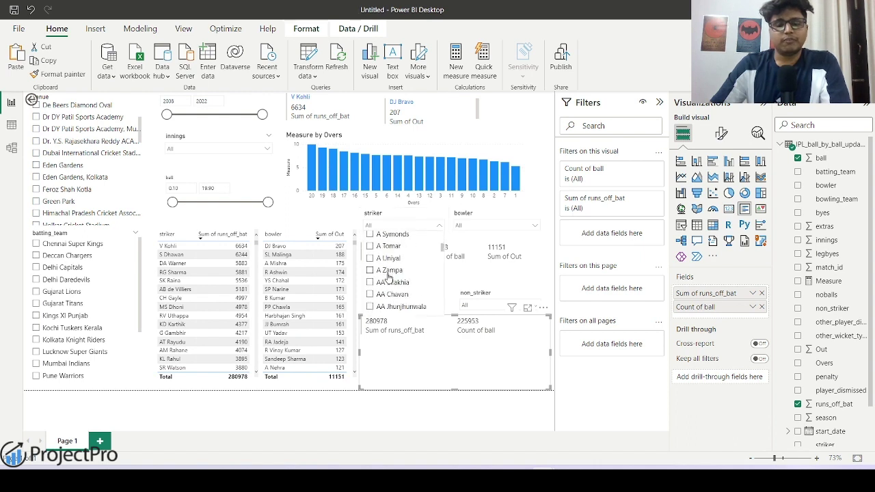
scroll(388, 275, "down", 8)
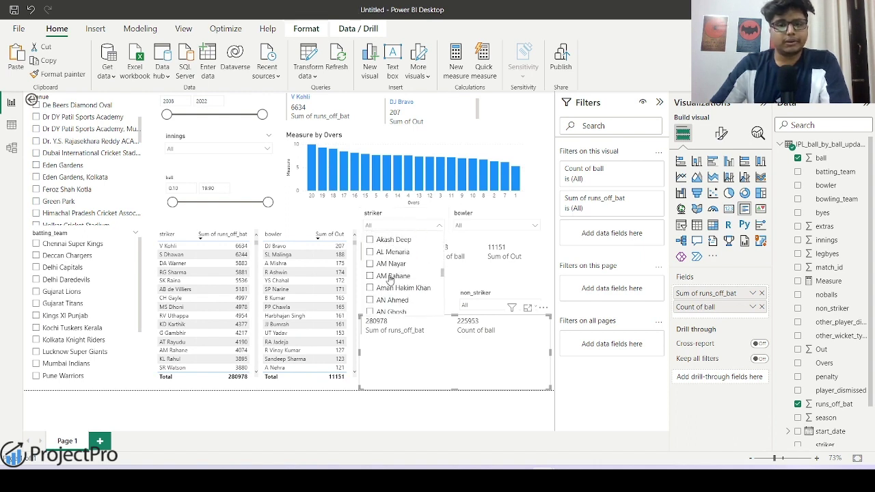
scroll(390, 278, "down", 8)
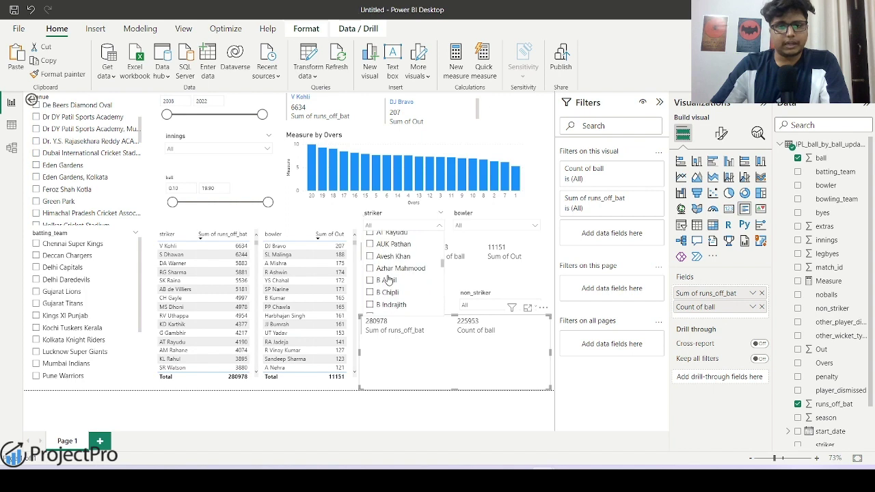
scroll(388, 280, "down", 4)
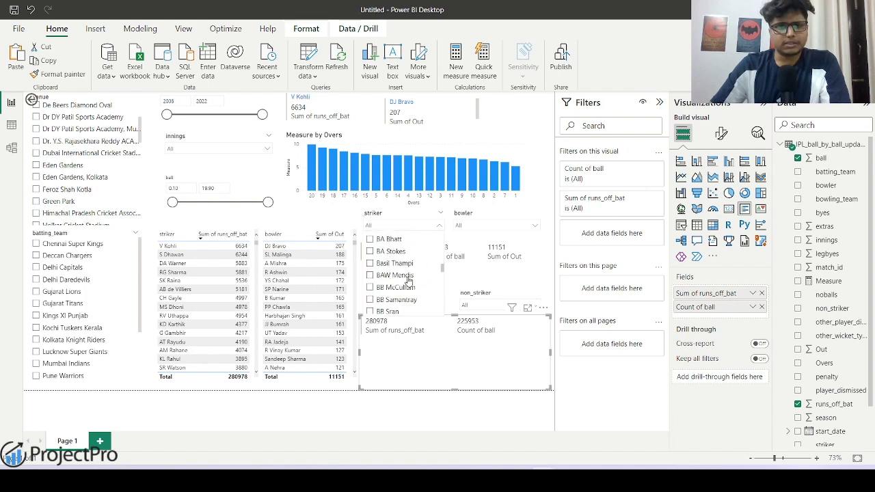
scroll(409, 281, "down", 2)
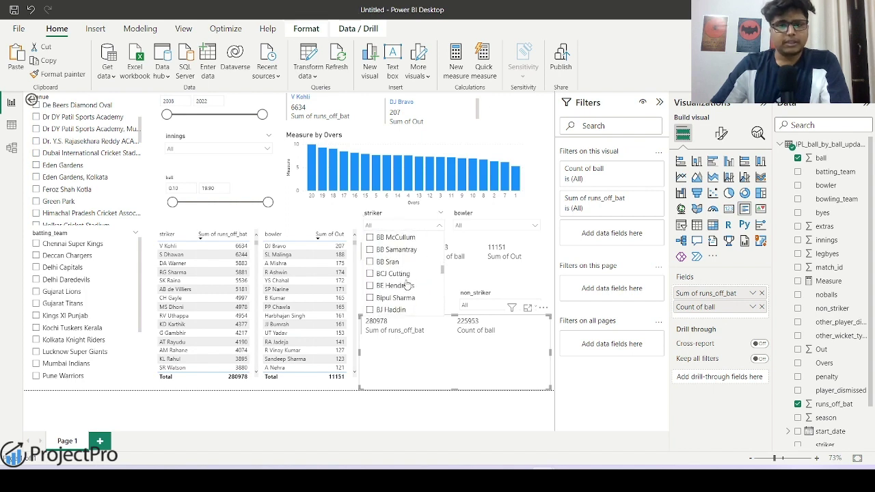
scroll(407, 283, "down", 2)
scroll(406, 284, "down", 3)
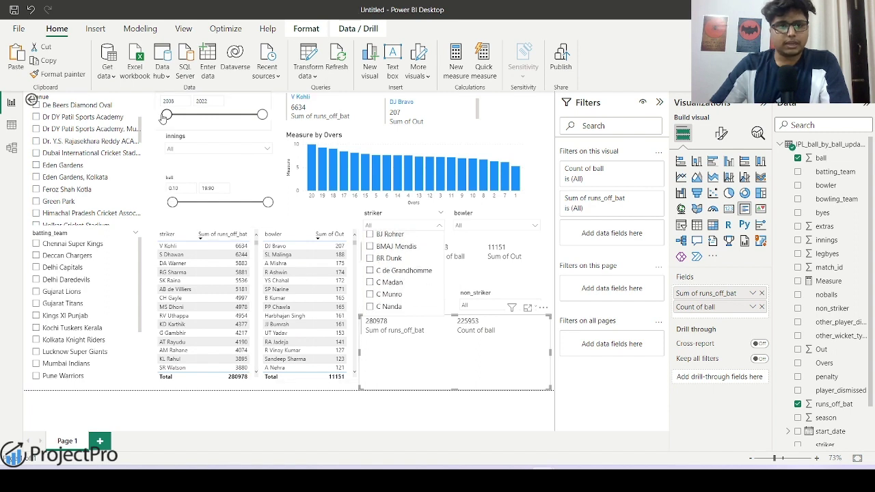
Limit the season slicer to the range 2016 to 2022
left_click_drag(167, 115, 221, 116)
left_click(220, 117)
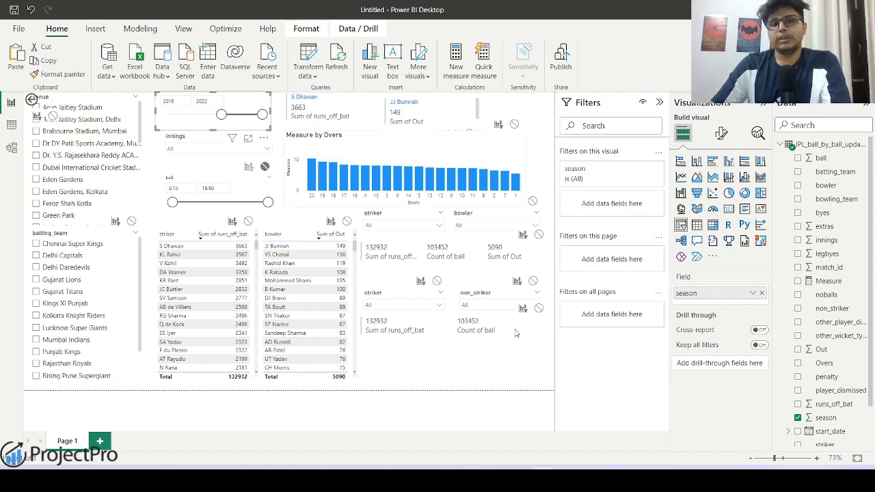
Filter the report to DA Miller in the striker slicer paired with the bowler slicer
left_click(422, 229)
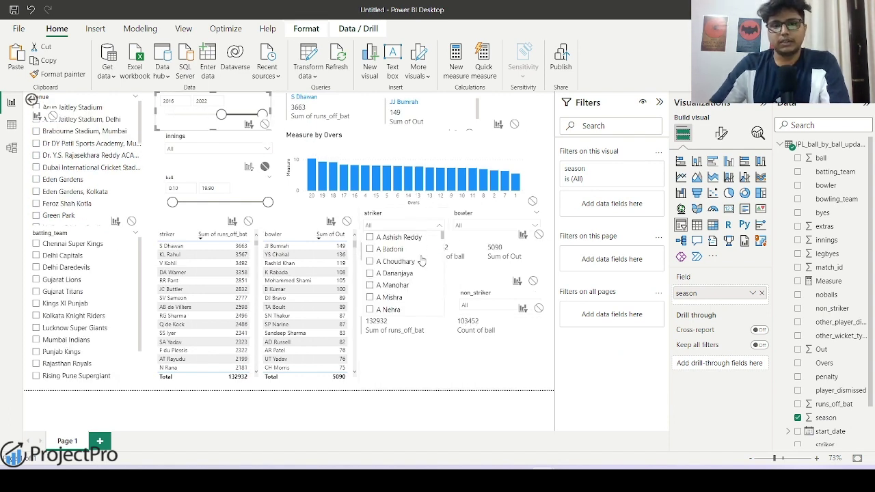
scroll(401, 294, "down", 5)
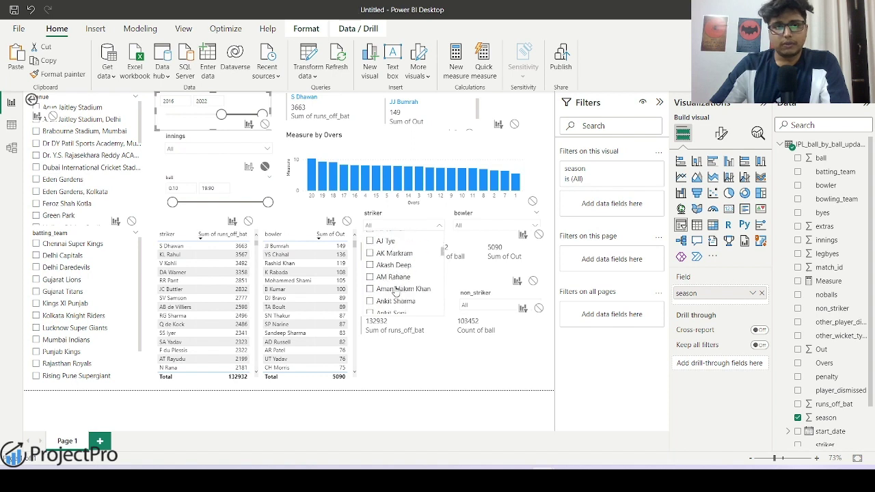
scroll(397, 293, "down", 5)
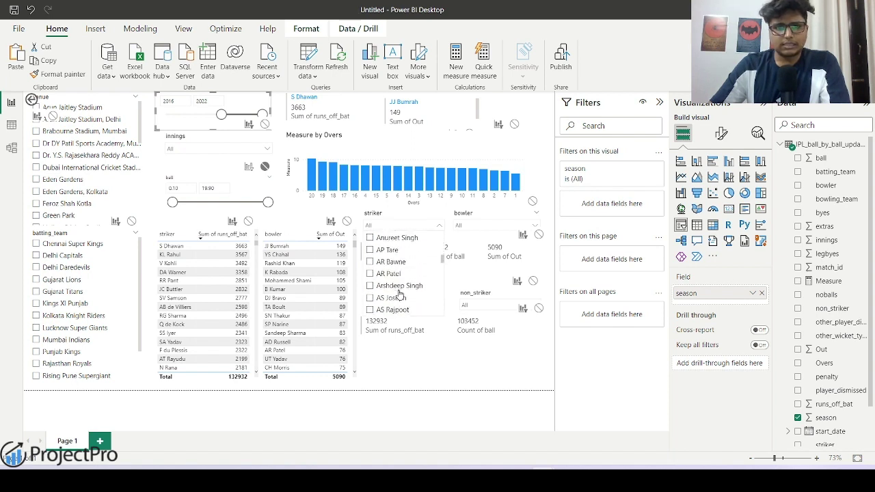
scroll(403, 299, "down", 3)
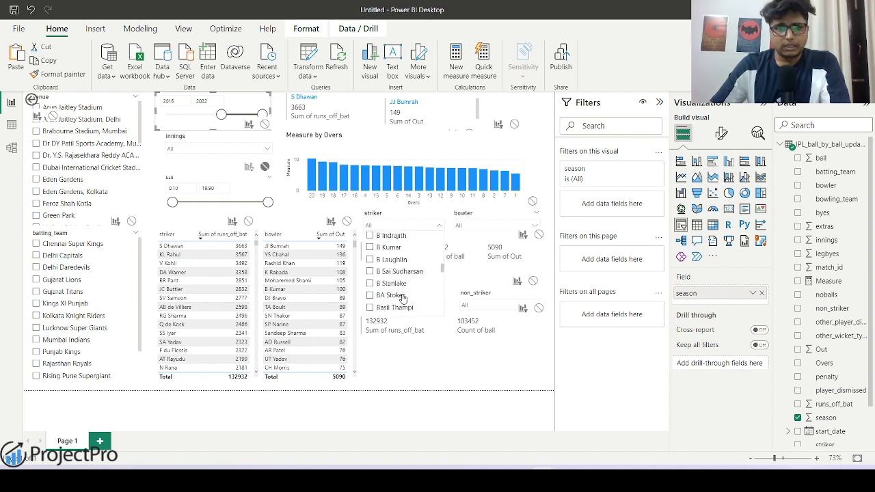
scroll(403, 299, "down", 5)
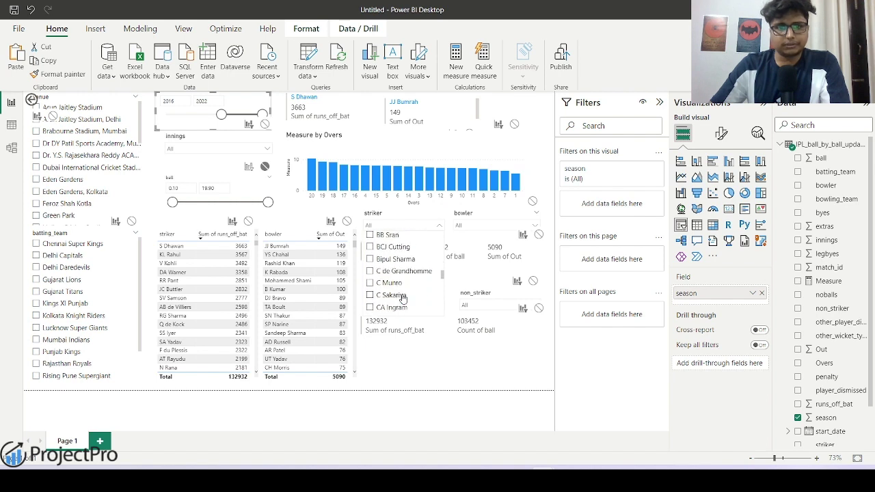
scroll(403, 299, "down", 2)
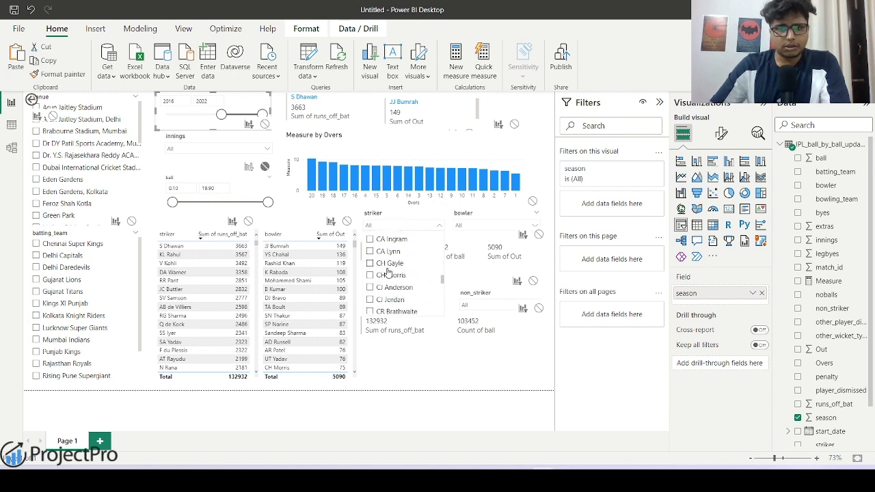
scroll(403, 299, "down", 2)
scroll(402, 293, "down", 3)
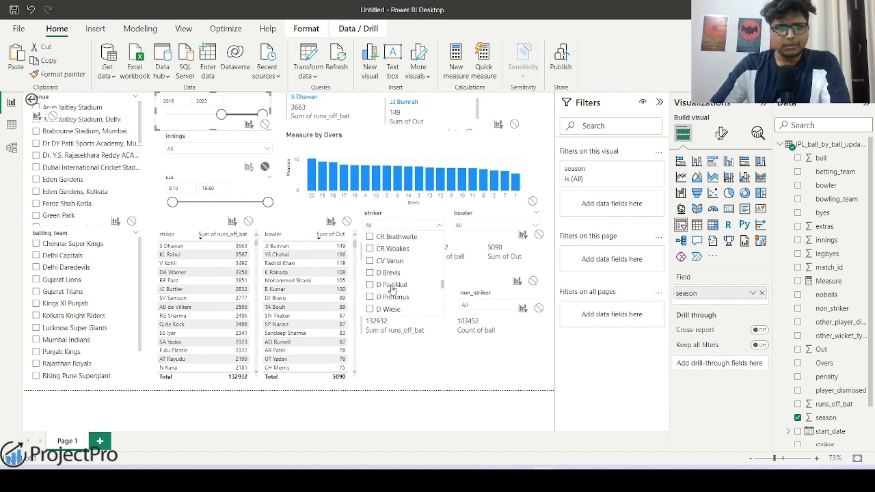
scroll(403, 294, "down", 2)
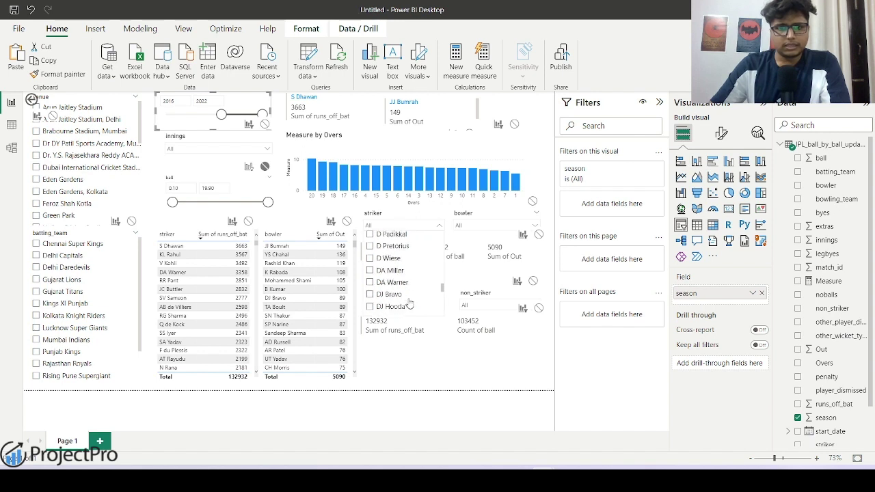
left_click(370, 259)
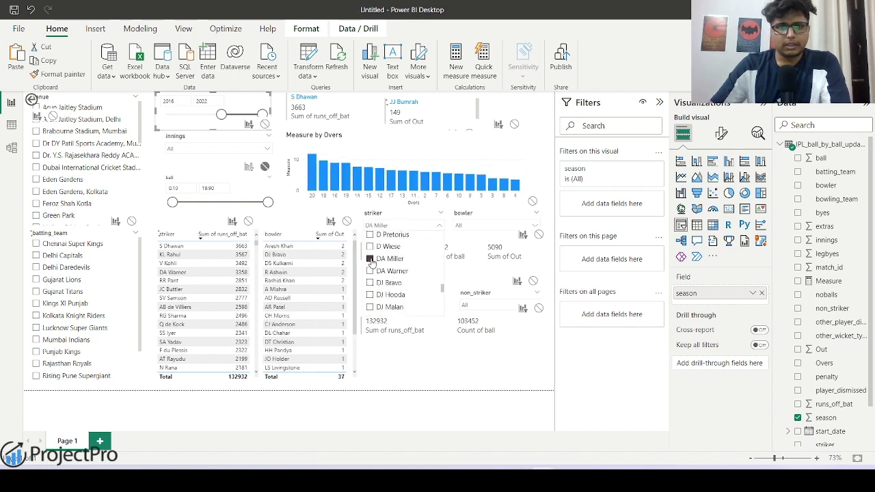
left_click(460, 377)
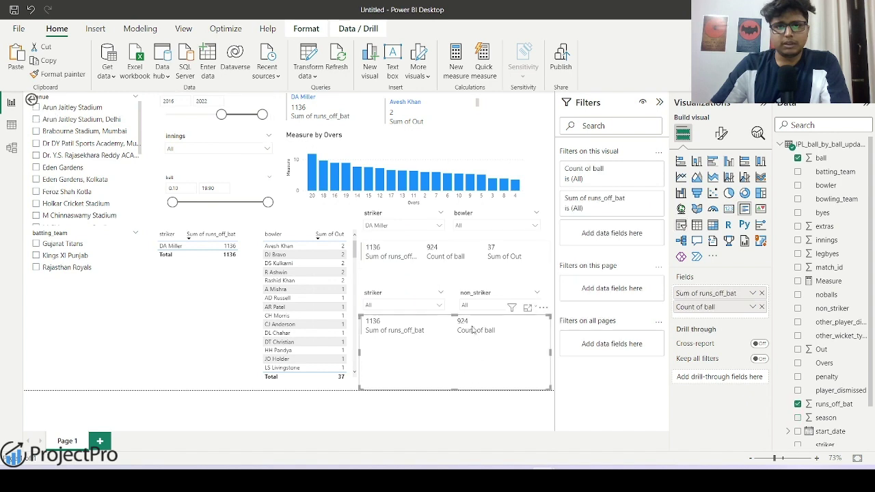
Try AD Russell in the bowler slicer, then replace him with B Kumar to test the batter-versus-bowler matchup
left_click(482, 226)
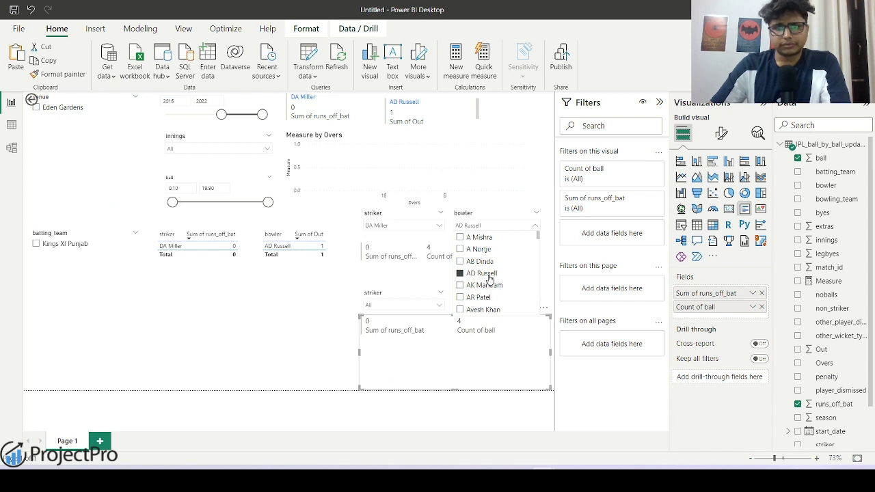
left_click(488, 276)
scroll(487, 280, "down", 2)
scroll(479, 286, "down", 1)
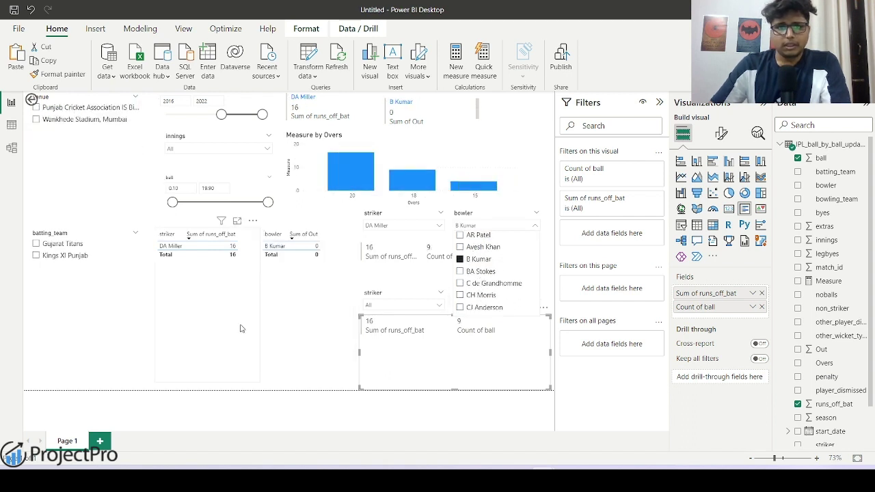
left_click(277, 329)
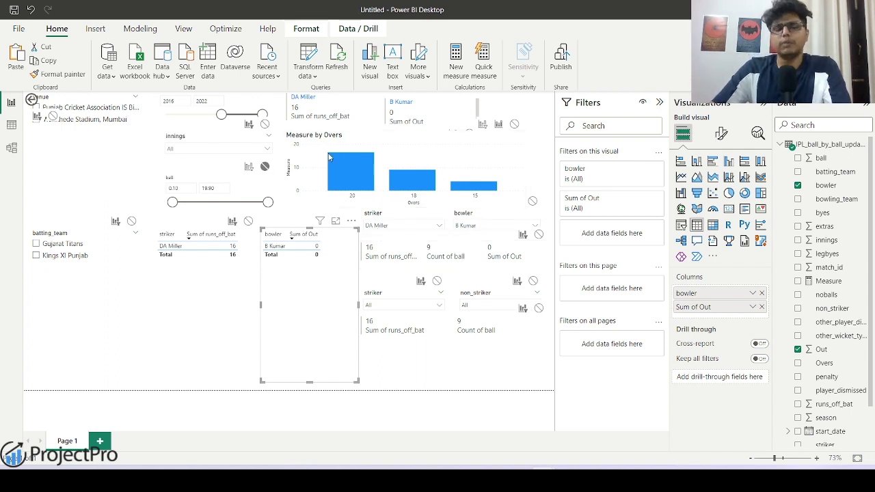
Clear the selections in the paired striker and bowler slicers
left_click(411, 227)
scroll(393, 273, "down", 3)
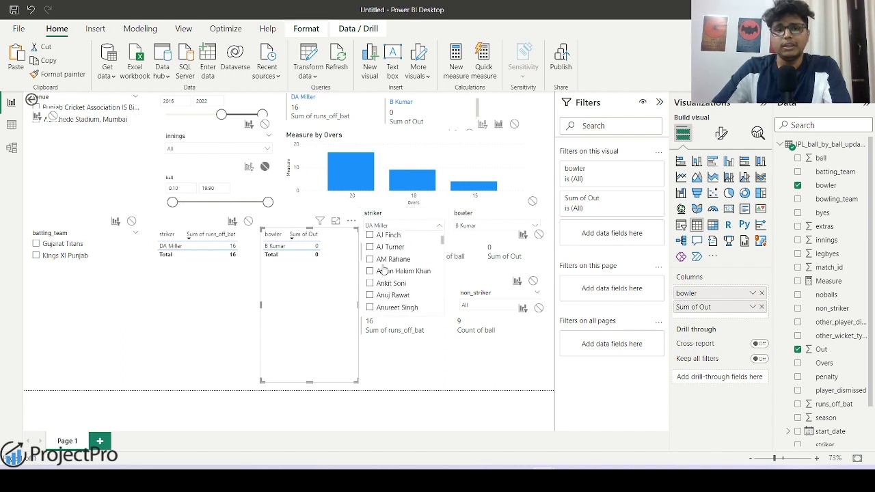
scroll(393, 273, "up", 3)
left_click(478, 224)
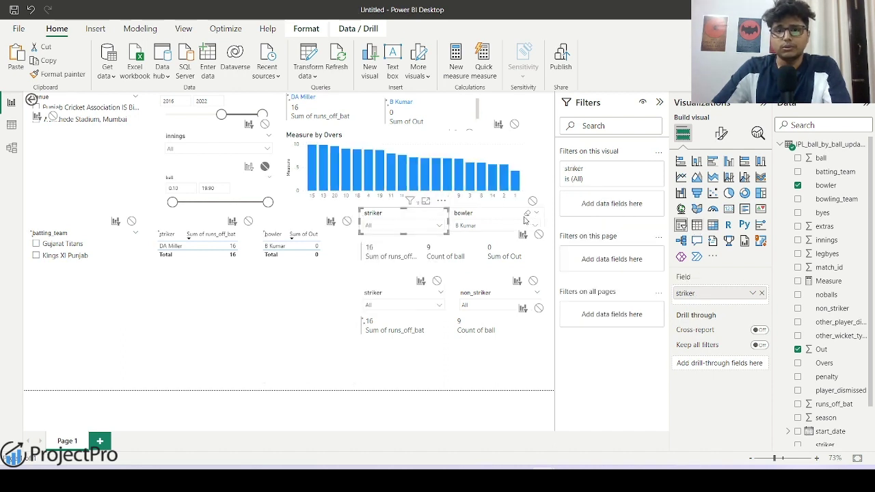
left_click(527, 214)
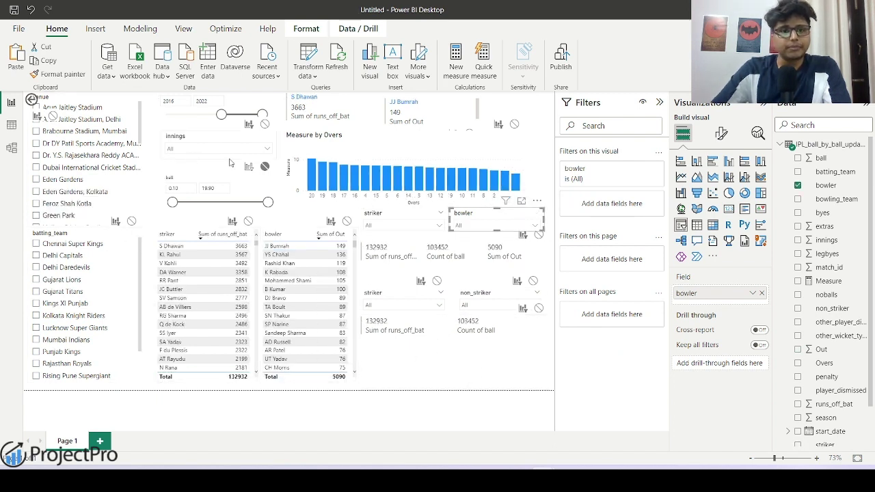
left_click(19, 29)
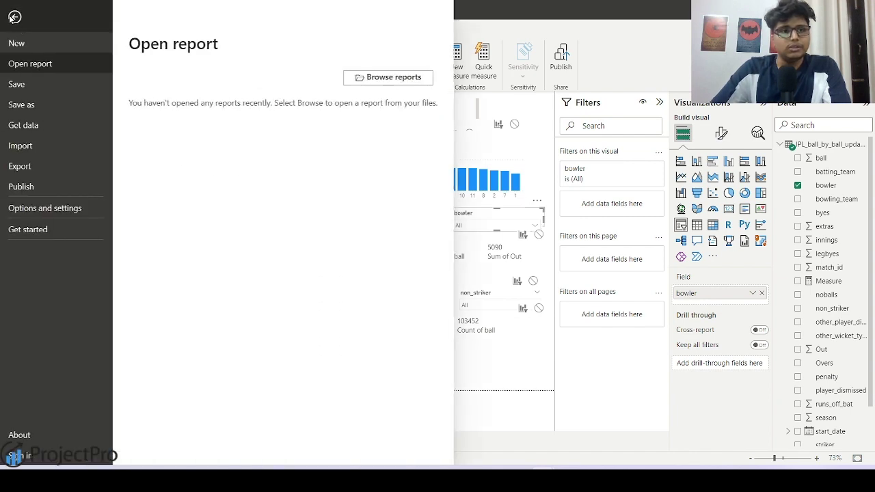
key("Escape")
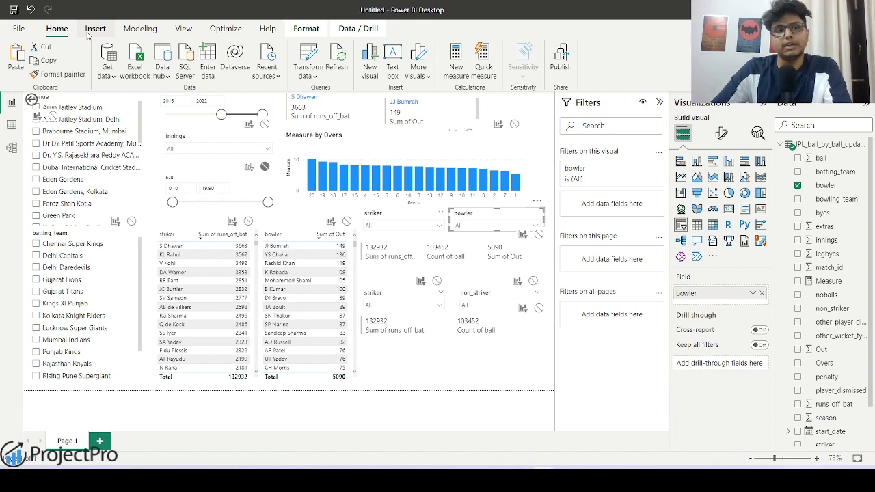
Apply the custom report theme file Metricalist-Power-BI-Windows-11-Theme-Dark-BG from Downloads
left_click(185, 31)
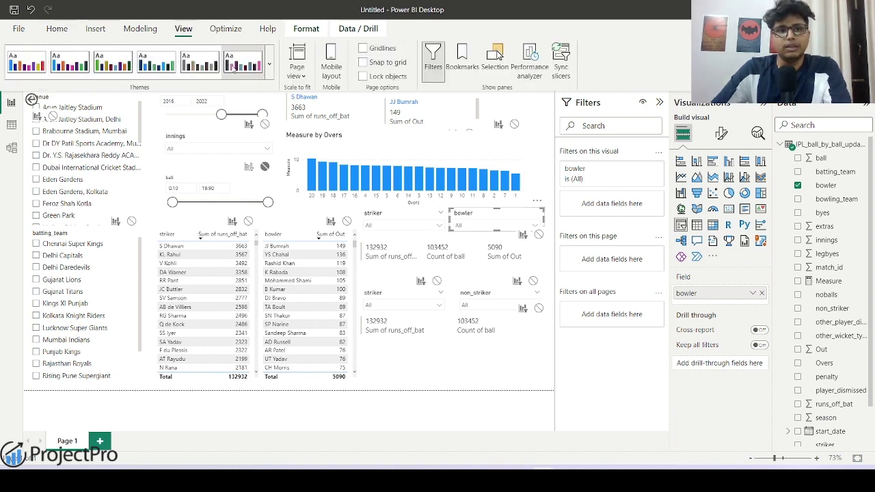
left_click(269, 72)
scroll(137, 287, "down", 2)
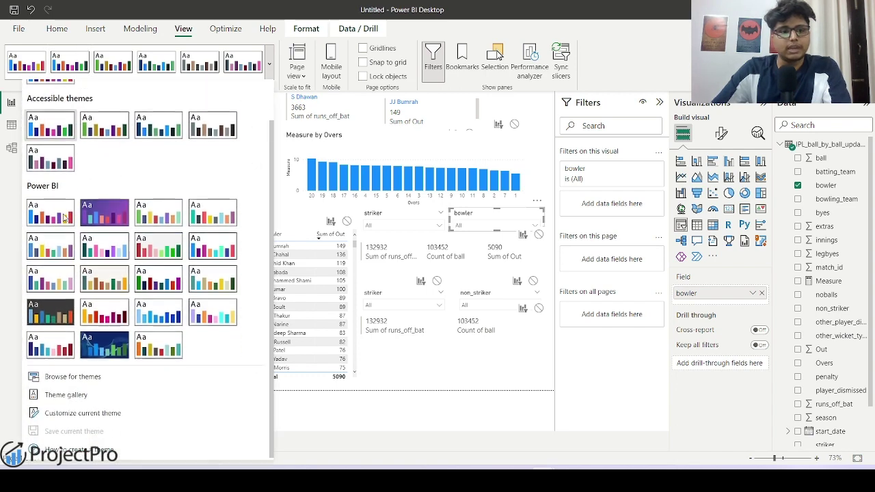
left_click(94, 377)
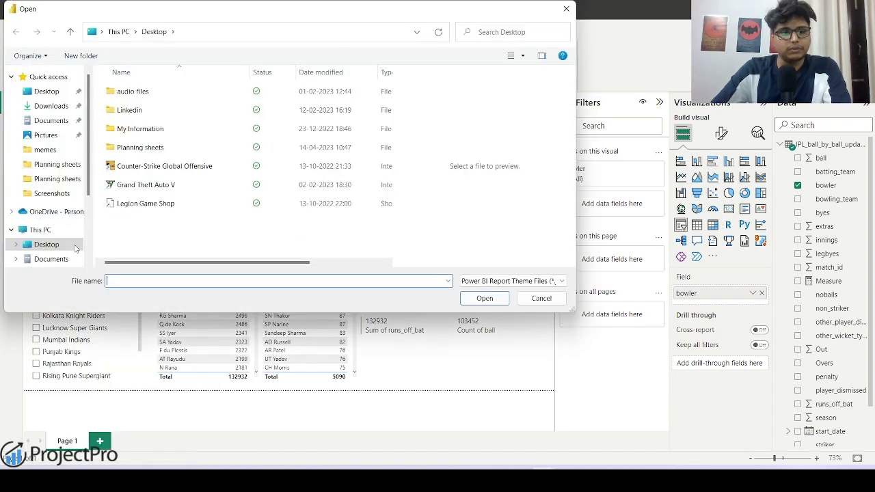
left_click(48, 106)
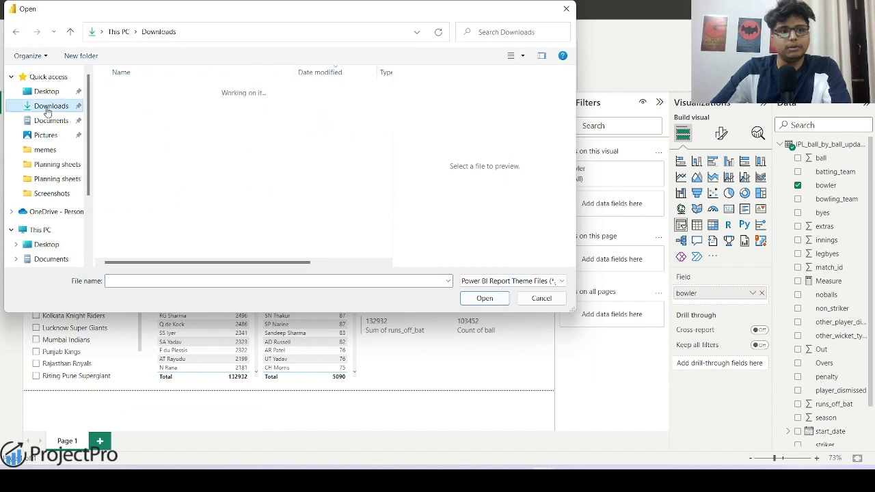
left_click(194, 108)
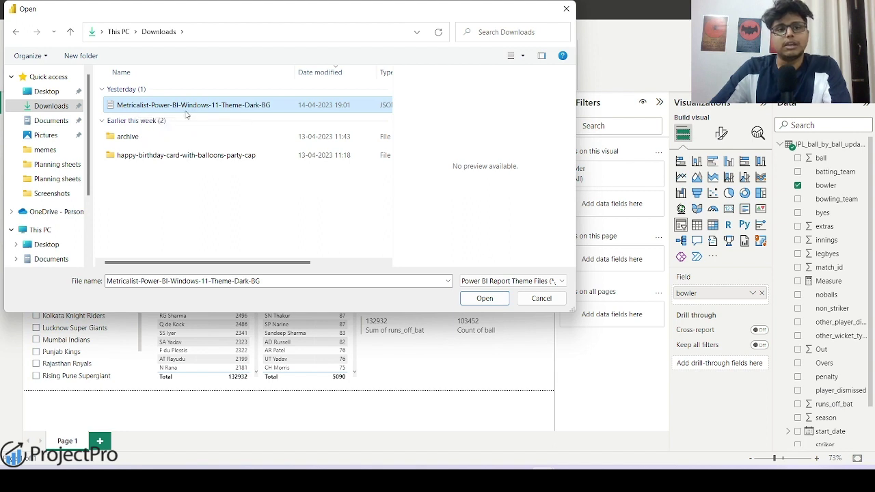
left_click(484, 299)
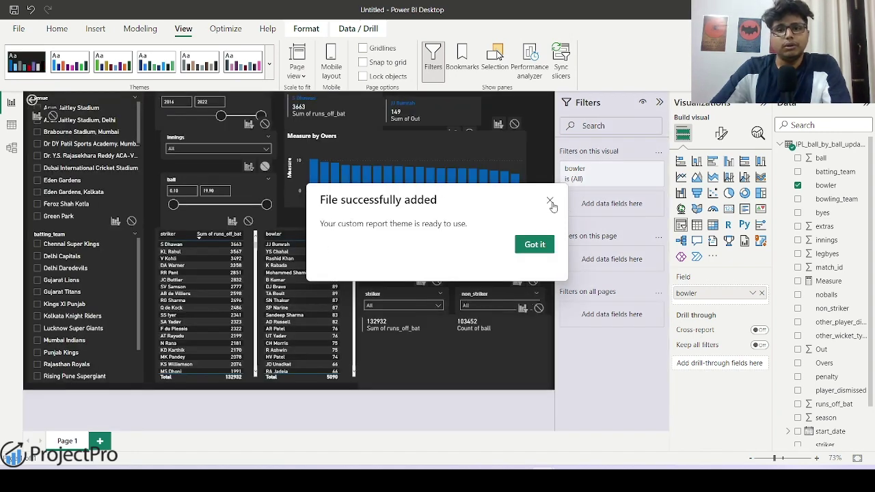
left_click(550, 203)
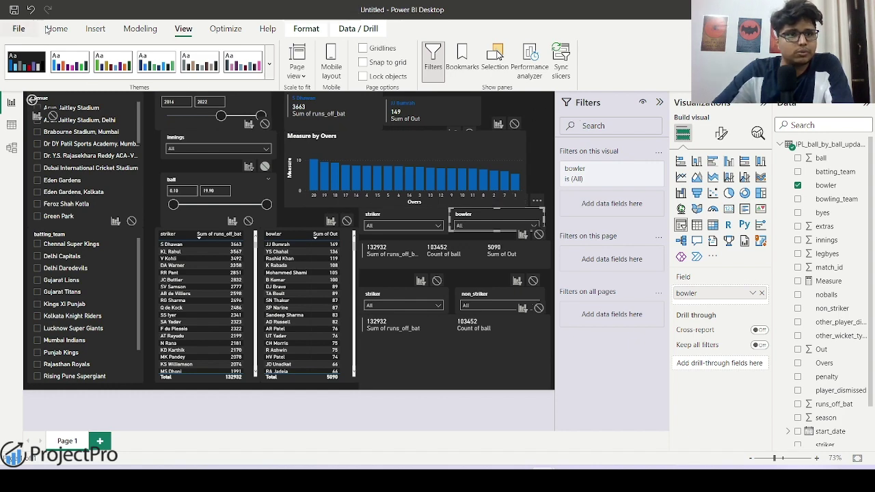
Insert the image Indian_Premier_League_Official_Logo.svg on the report page
left_click(95, 29)
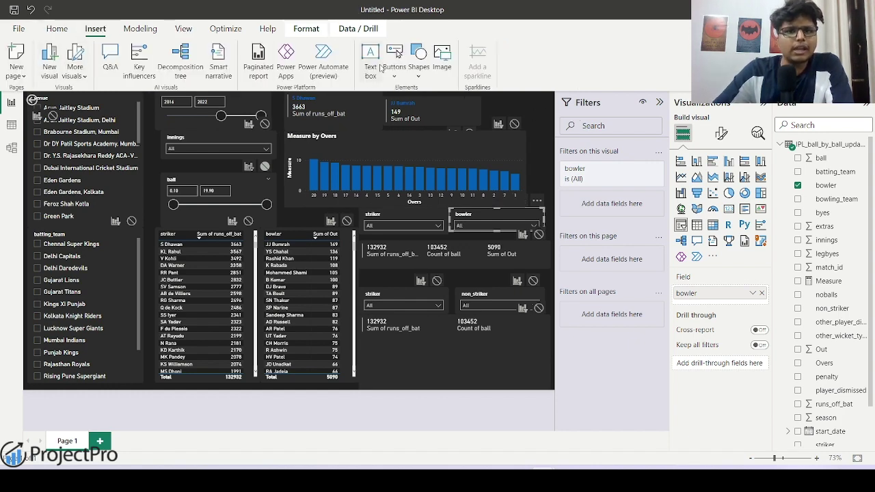
left_click(442, 60)
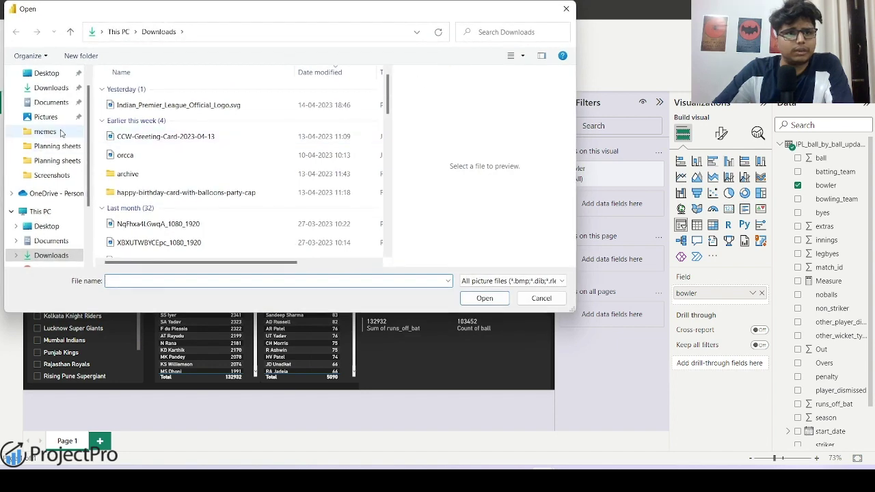
left_click(55, 91)
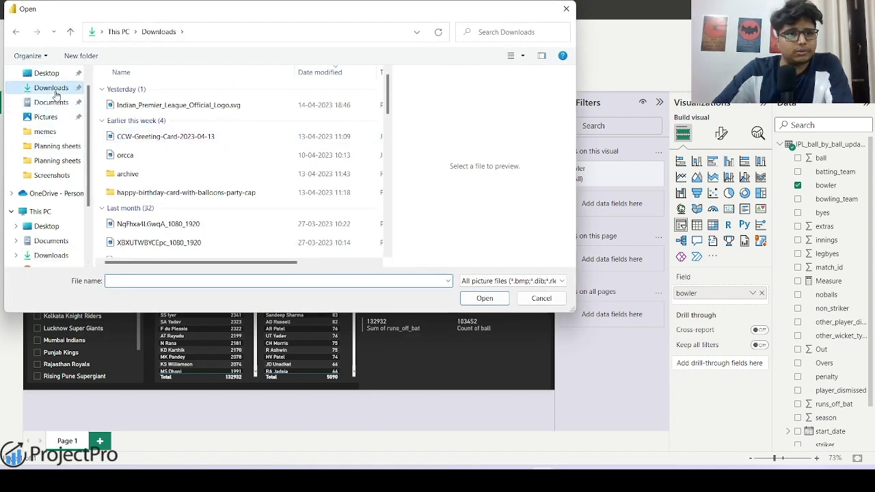
scroll(57, 135, "up", 1)
left_click(38, 77)
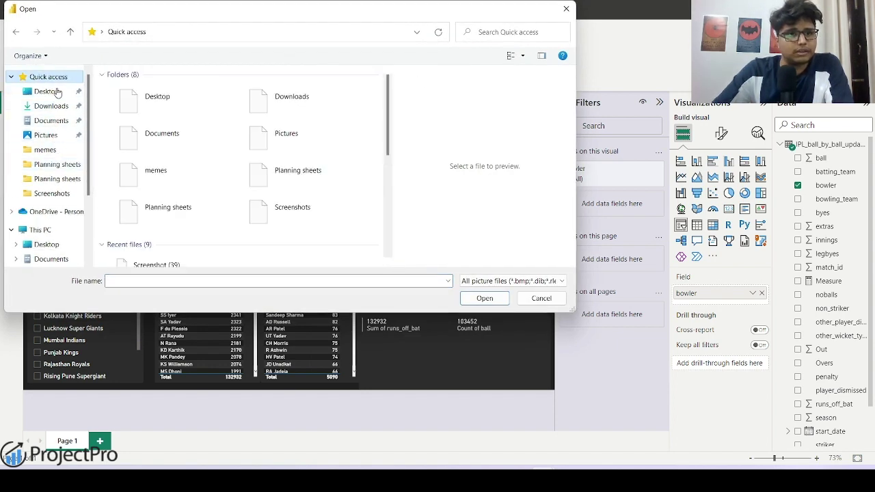
scroll(171, 184, "down", 5)
scroll(164, 169, "up", 5)
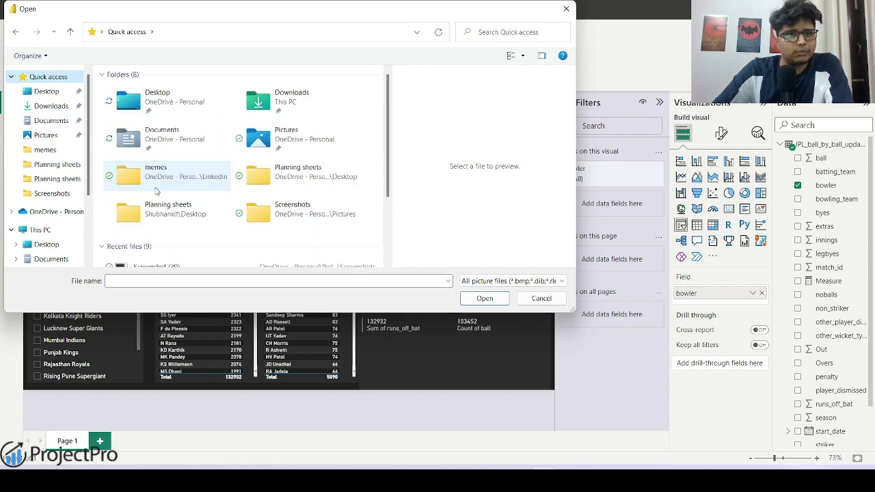
scroll(156, 192, "down", 1)
left_click(171, 236)
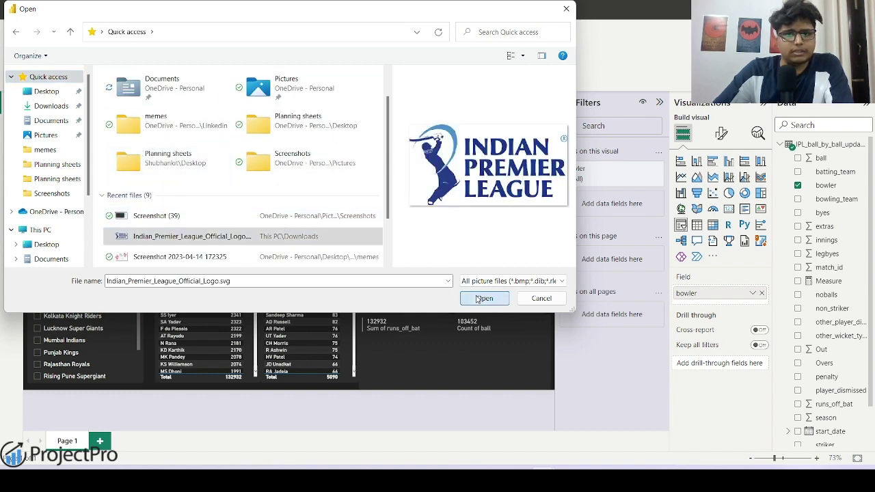
left_click(484, 299)
Move the IPL logo to the page's upper-right corner and shrink it to fit beside the top bowler card
left_click_drag(144, 191, 448, 131)
left_click_drag(489, 109, 529, 108)
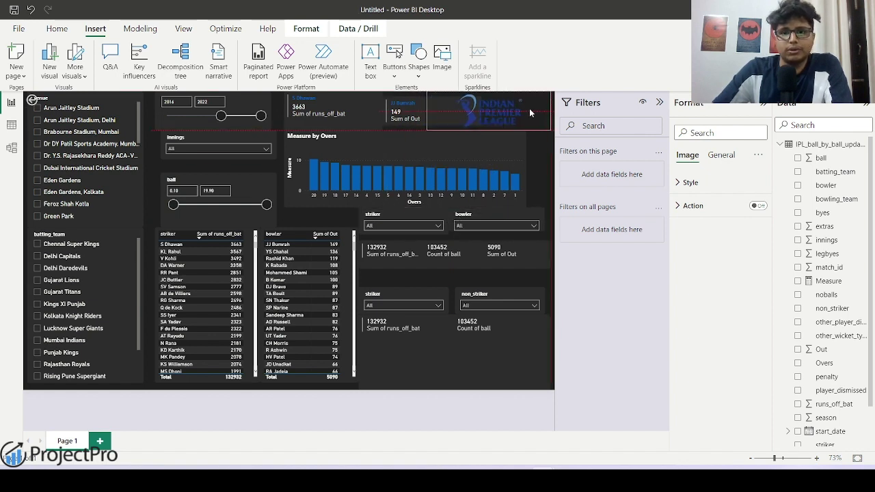
left_click_drag(428, 129, 482, 110)
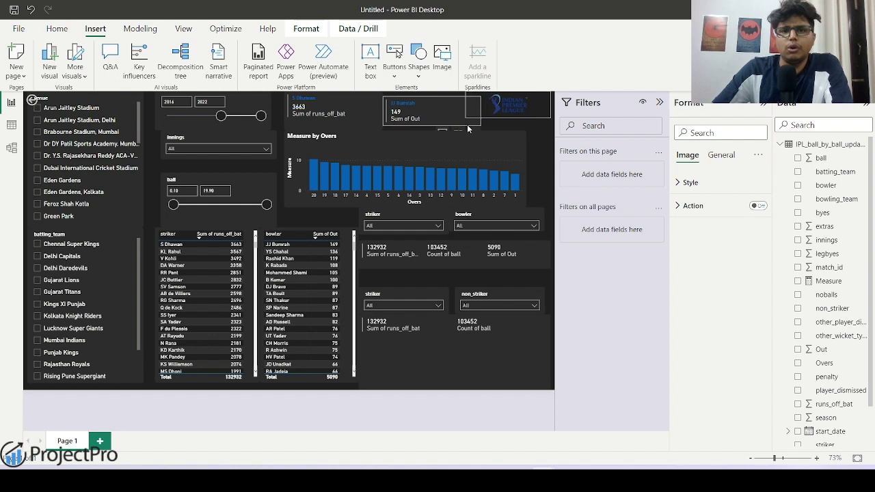
left_click(518, 129)
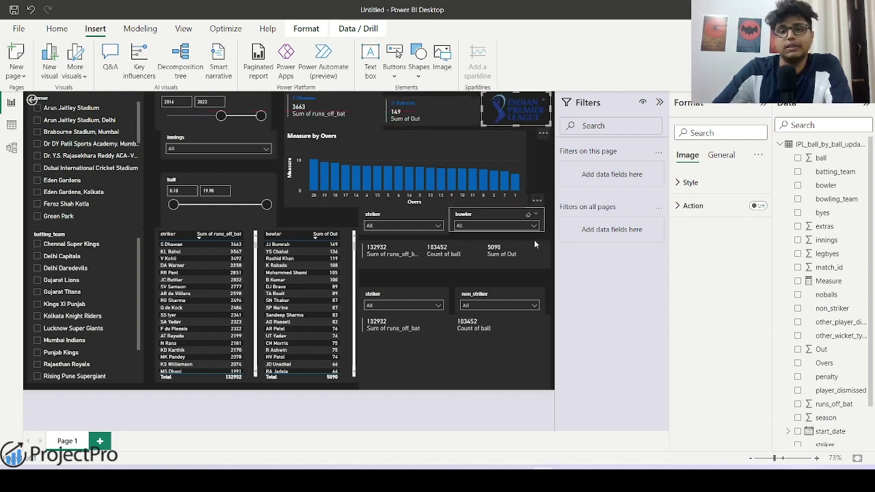
Shorten the runs and ball-count card beneath the striker and non_striker slicers by lowering its upper edge
left_click(439, 337)
left_click_drag(455, 338, 455, 359)
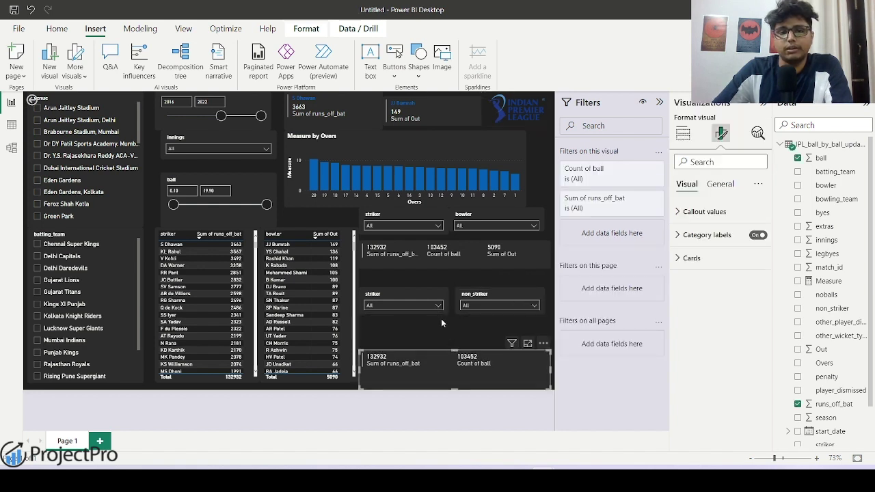
Replace the runs and ball-count card beneath the lower striker and non_striker slicers with a Q&A visual and dismiss its synonyms suggestion
left_click(441, 318)
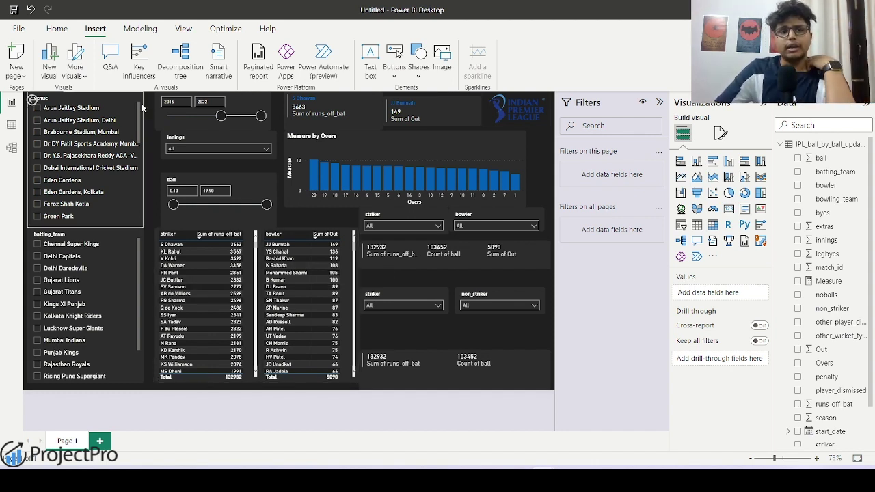
left_click(184, 217)
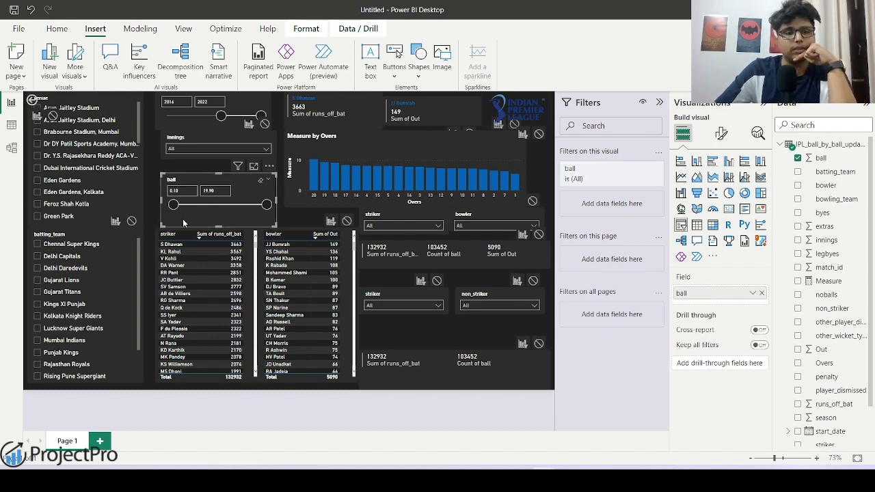
left_click(406, 360)
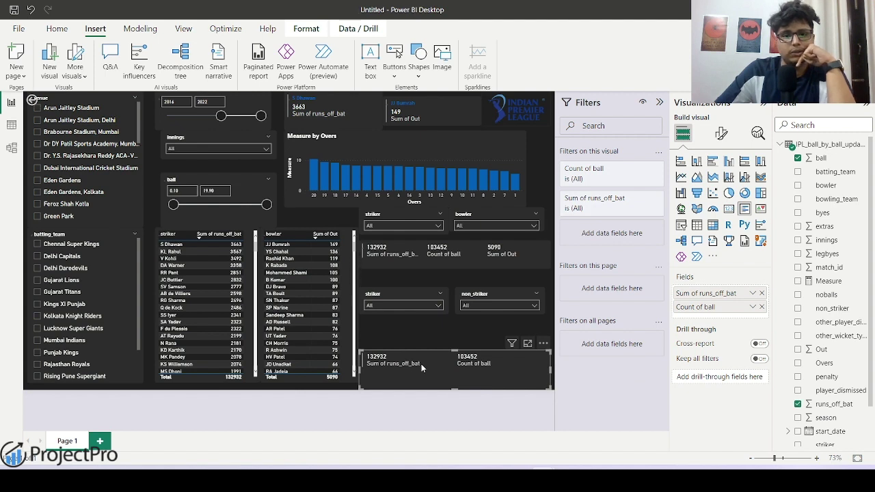
left_click_drag(421, 367, 421, 351)
left_click(415, 285)
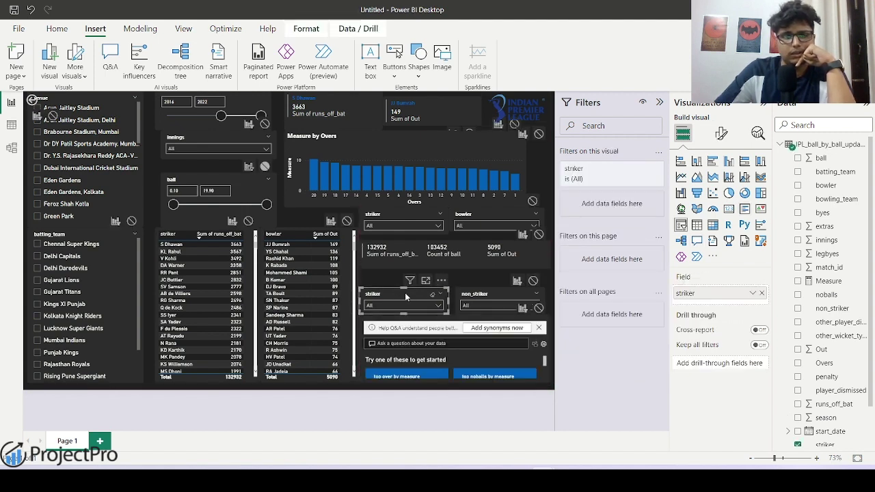
left_click(539, 327)
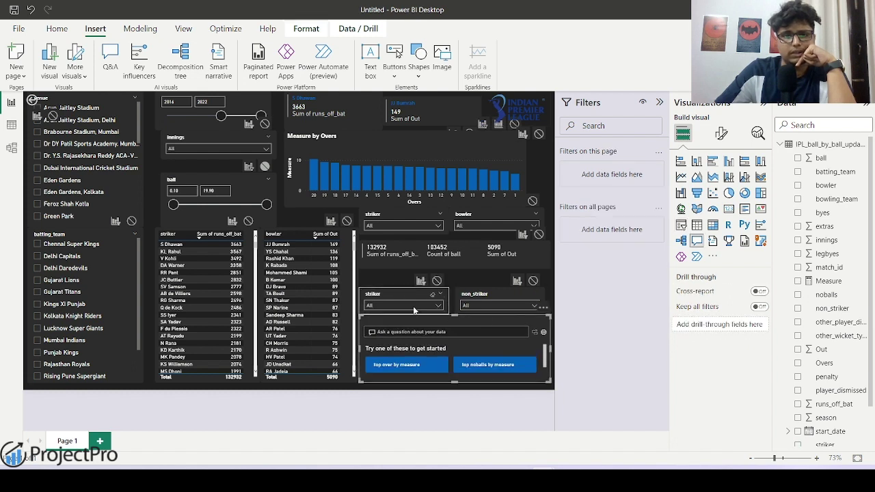
Open the lower striker slicer's option list and check whether its names are readable
left_click(406, 307)
left_click(406, 308)
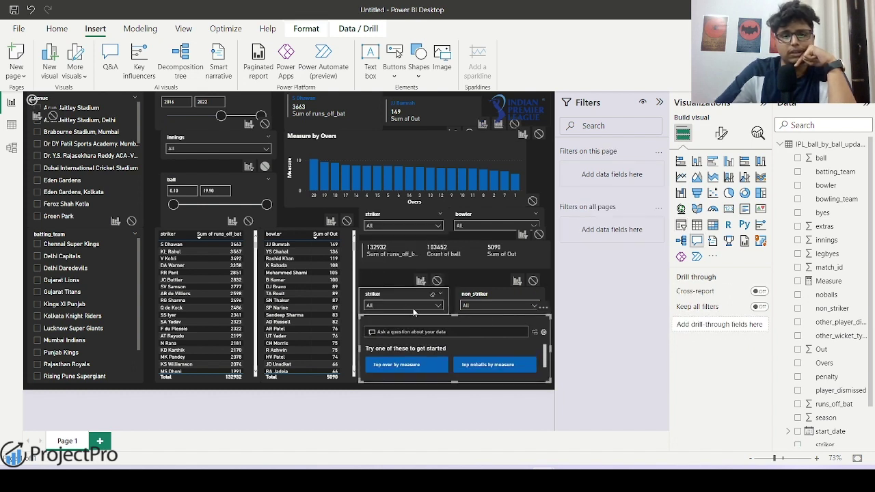
left_click(415, 312)
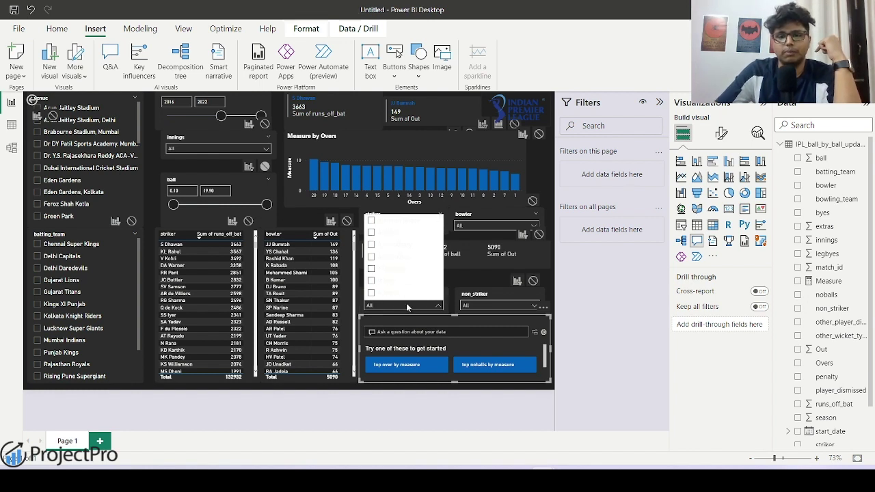
left_click(407, 307)
Set the header text colour of the lower striker slicer to black and check its option list
left_click(408, 293)
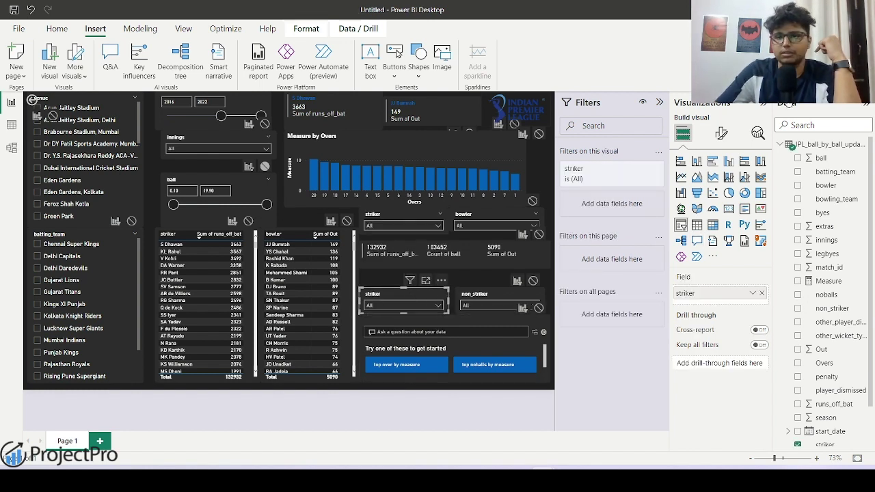
left_click(721, 133)
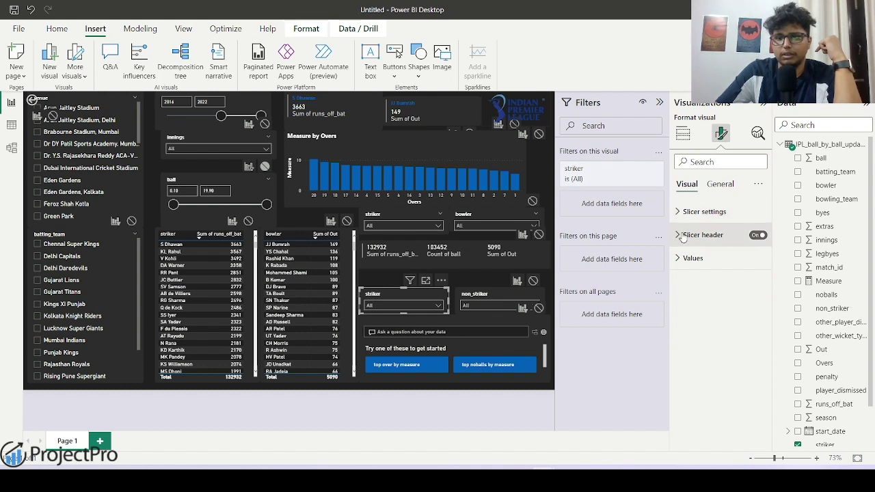
left_click(684, 235)
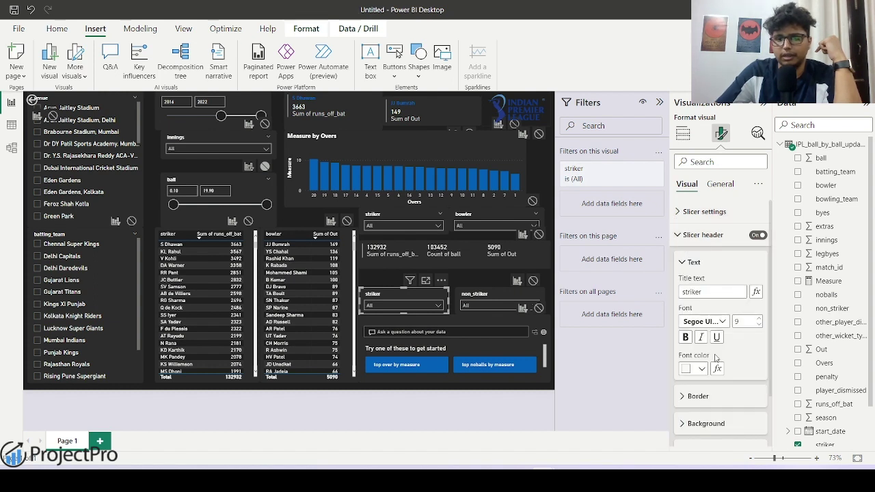
scroll(711, 313, "down", 1)
left_click(696, 332)
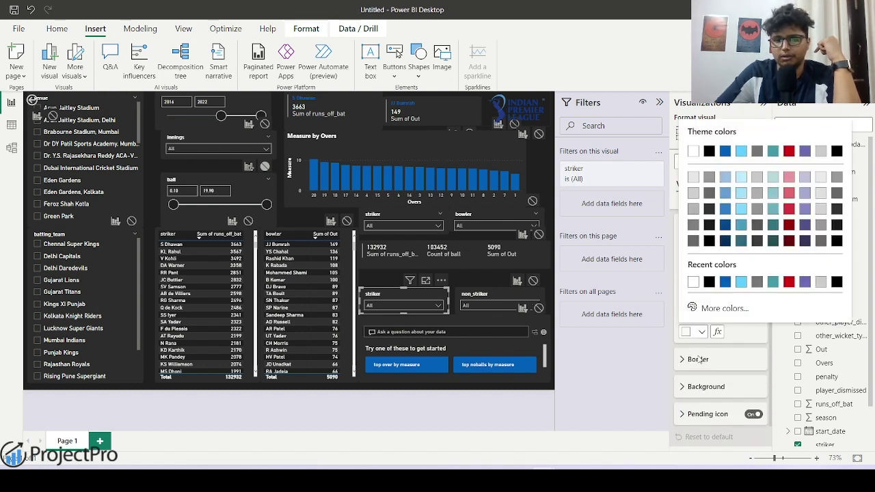
left_click(837, 152)
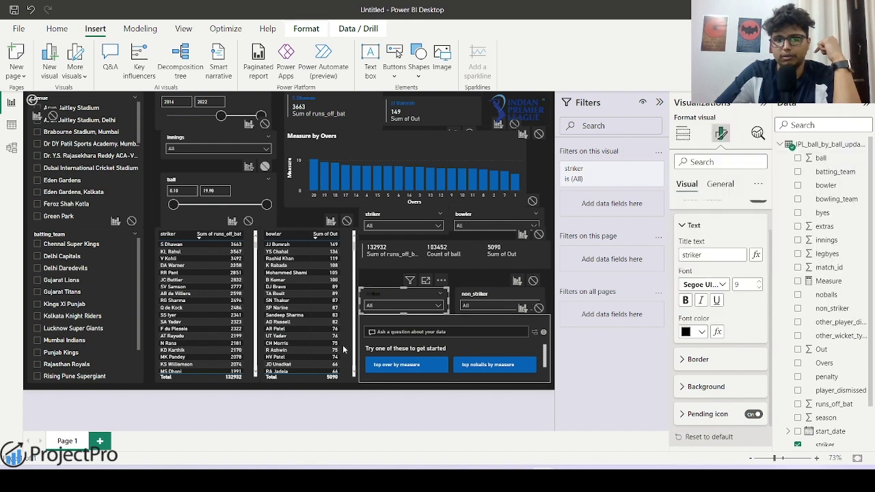
left_click(410, 305)
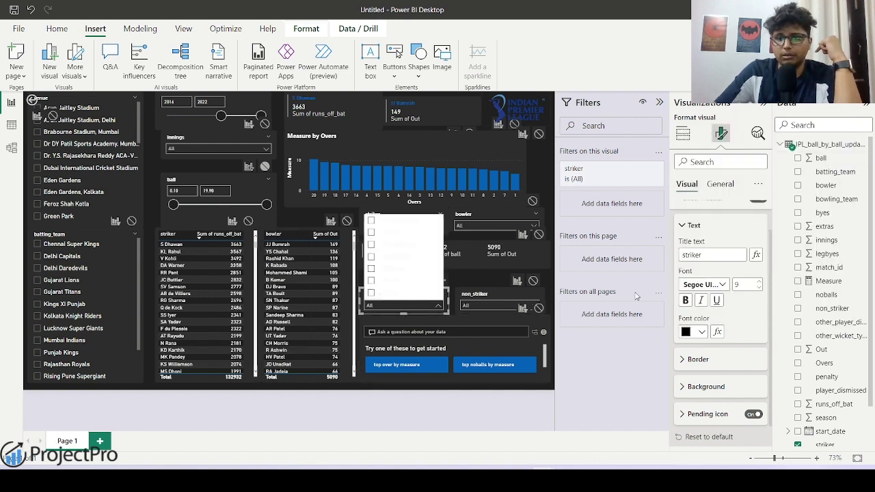
Set the font colour of the lower striker slicer's values to black
scroll(687, 235, "up", 1)
left_click(680, 236)
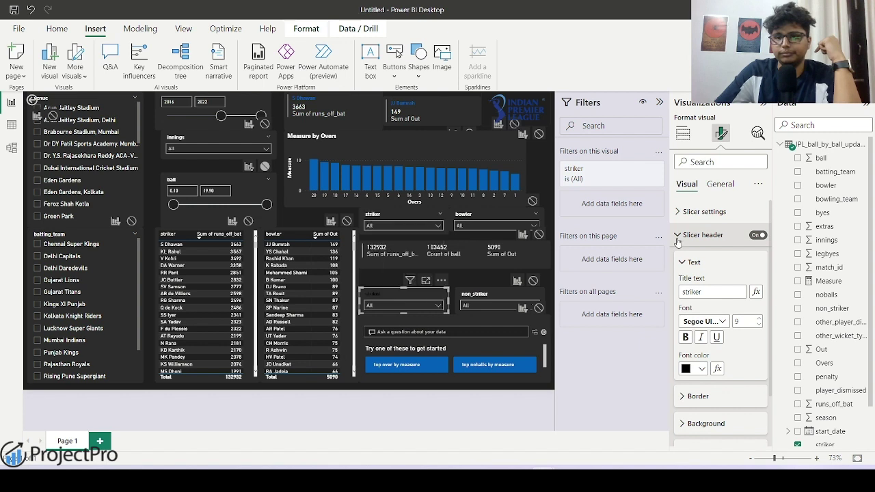
left_click(678, 213)
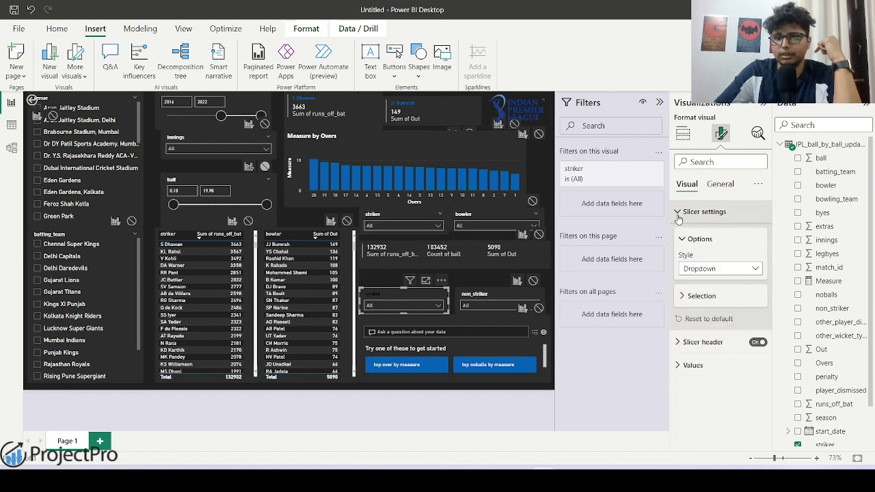
left_click(681, 305)
left_click(681, 305)
left_click(717, 186)
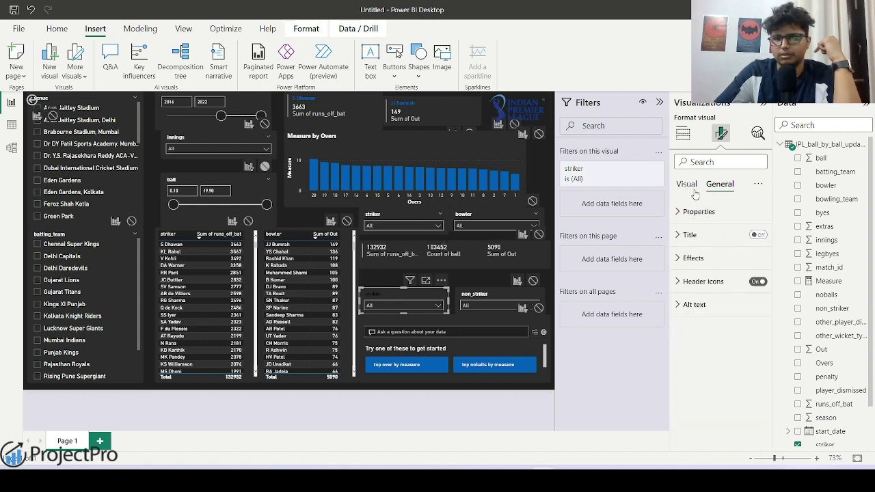
left_click(687, 186)
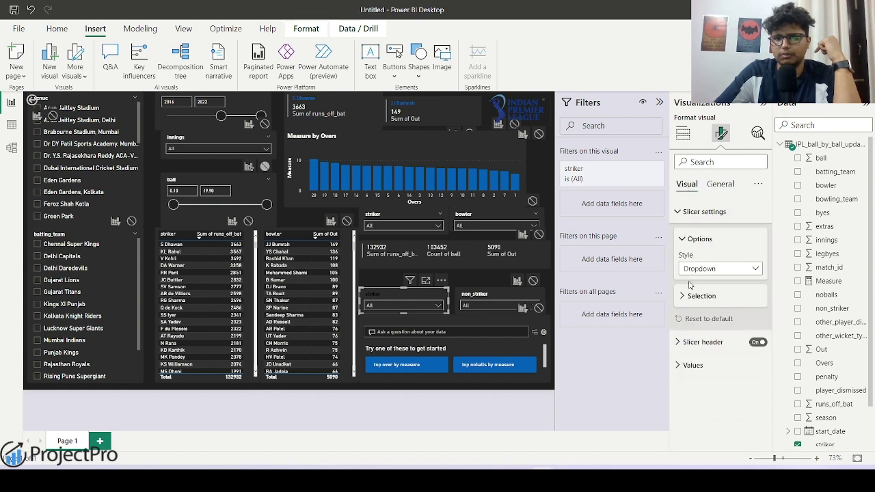
left_click(679, 212)
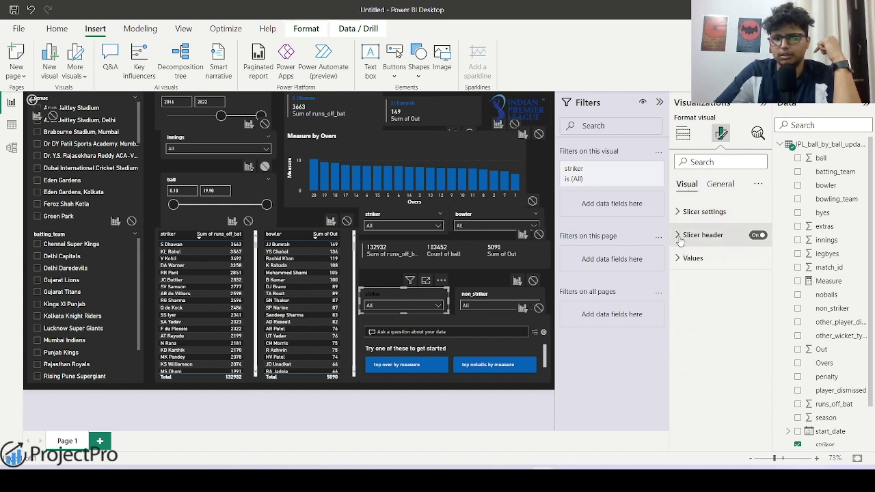
left_click(680, 261)
left_click(698, 364)
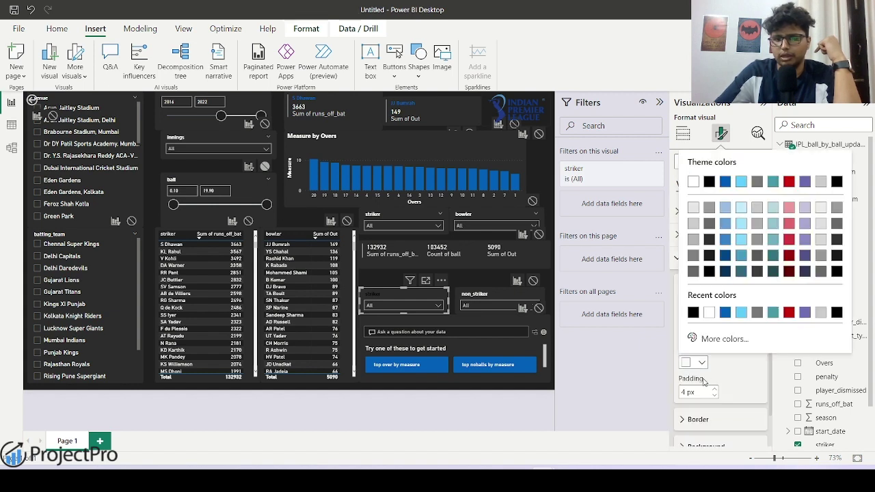
left_click(709, 182)
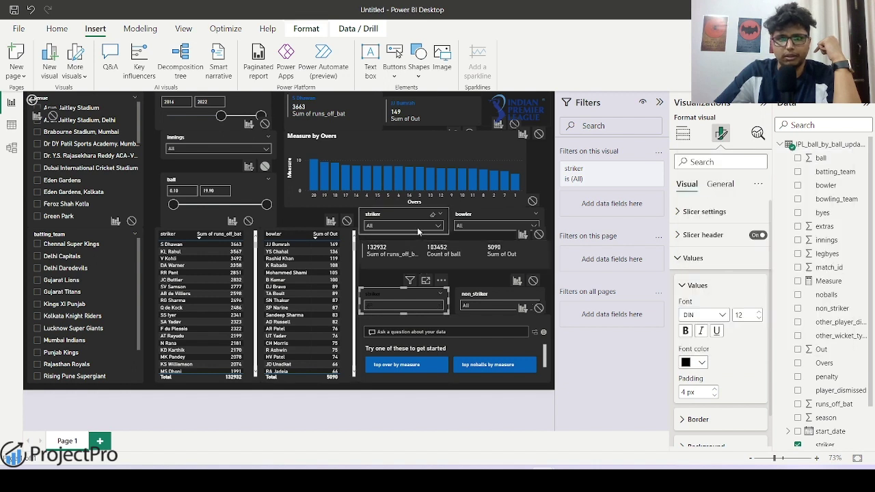
Look through the names in the lower striker slicer and extend the season slicer's range to start at 2009
left_click(423, 307)
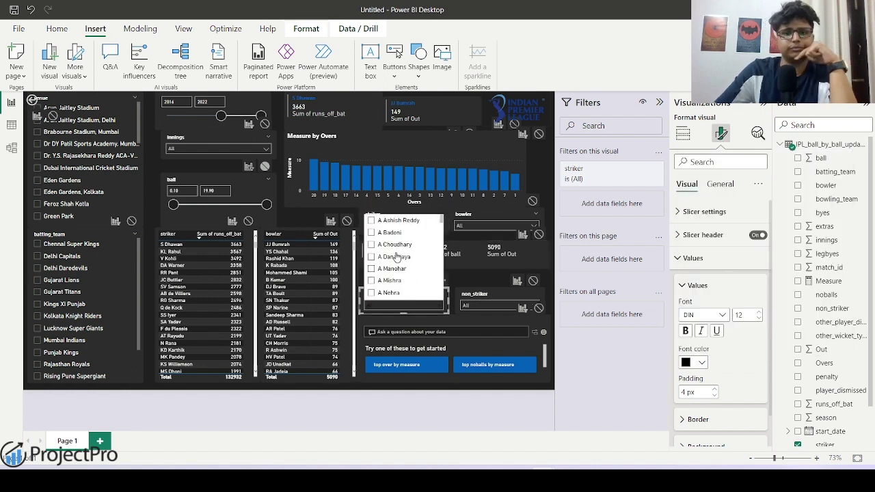
scroll(399, 263, "down", 3)
scroll(396, 266, "down", 4)
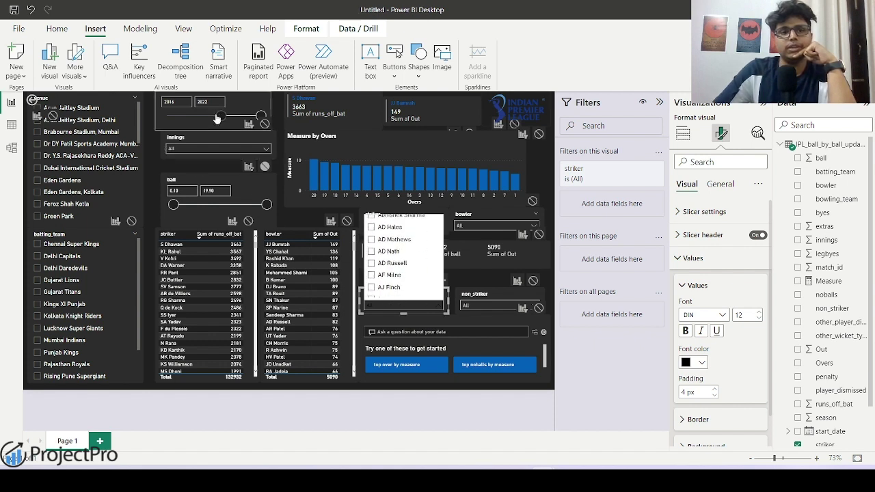
left_click_drag(221, 116, 173, 117)
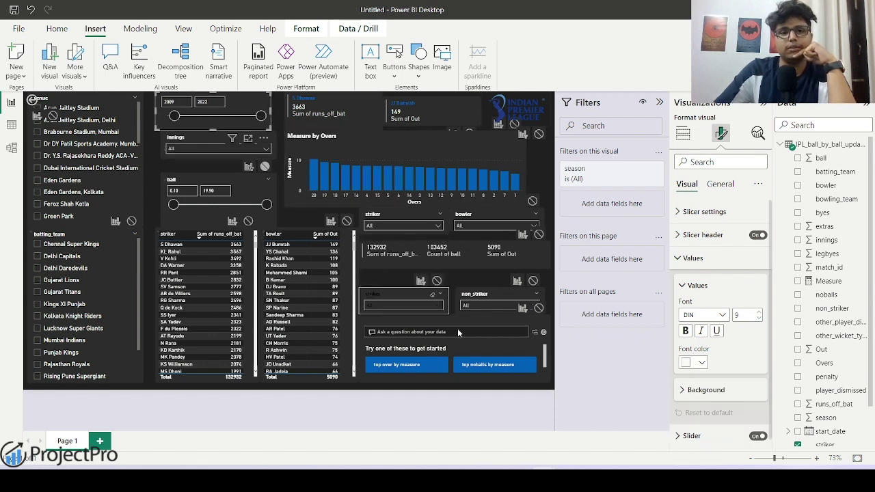
Filter the report by AG Murtaza in the lower striker slicer
left_click(427, 308)
scroll(386, 263, "down", 5)
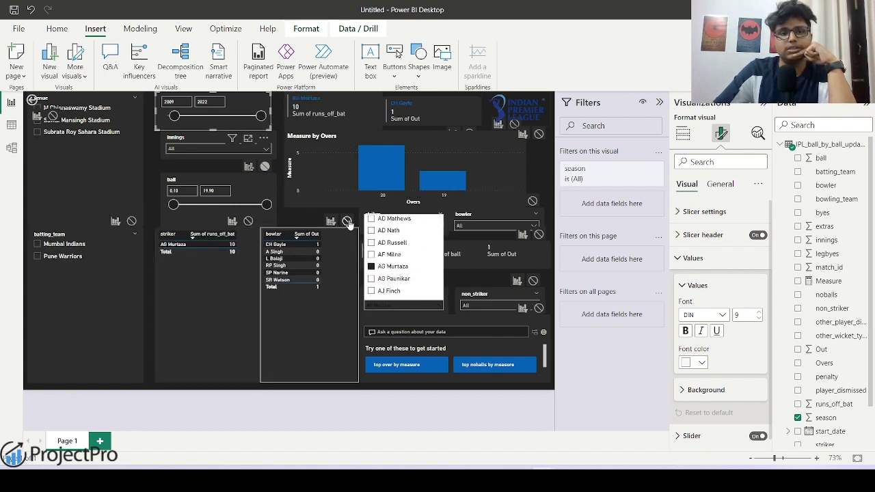
left_click(307, 31)
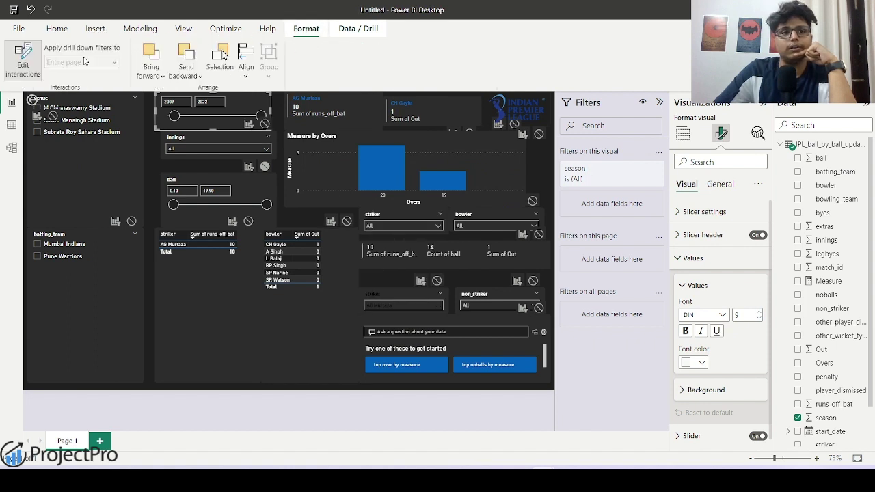
Clear the AG Murtaza selection in the lower striker slicer and close its list
left_click(402, 292)
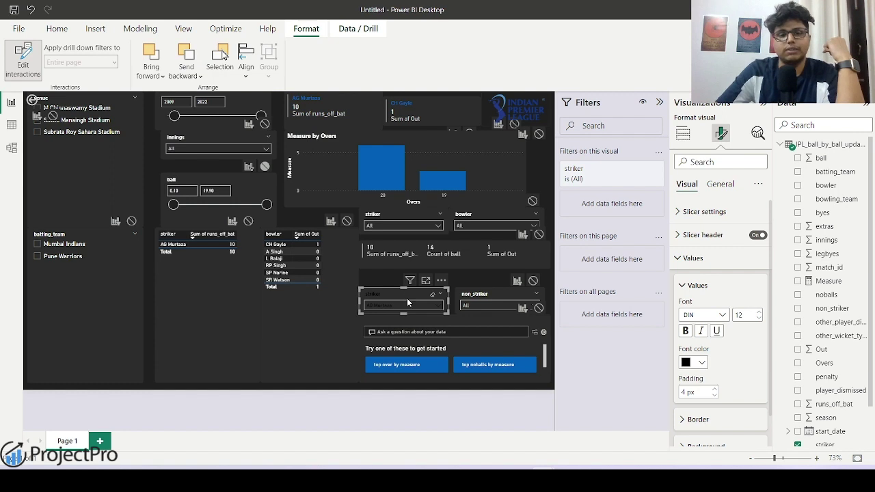
left_click(410, 305)
left_click(409, 305)
left_click(410, 305)
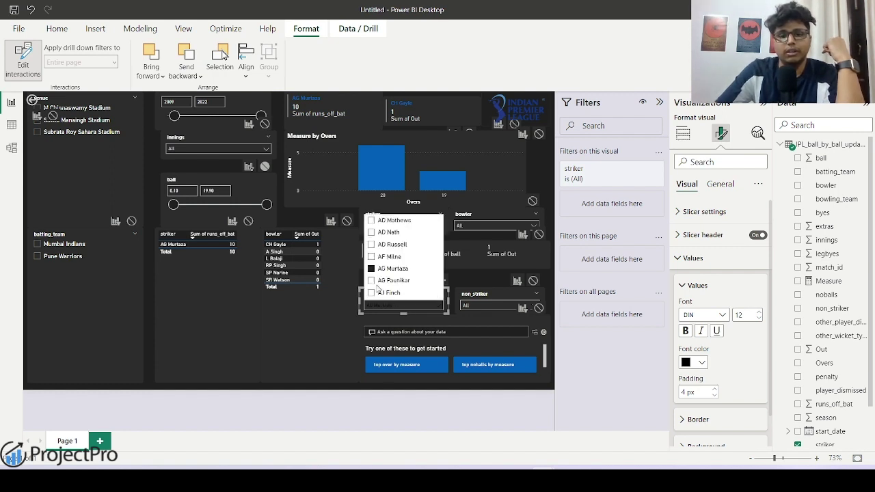
left_click(383, 268)
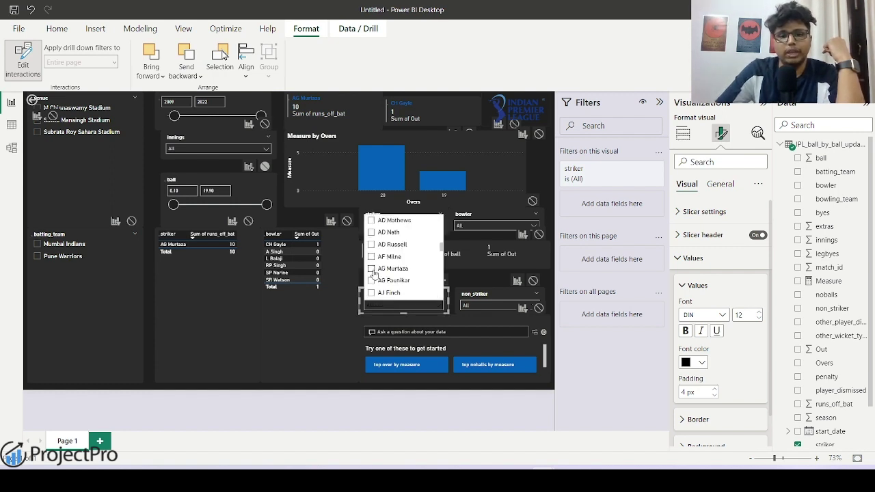
left_click(453, 288)
left_click(443, 298)
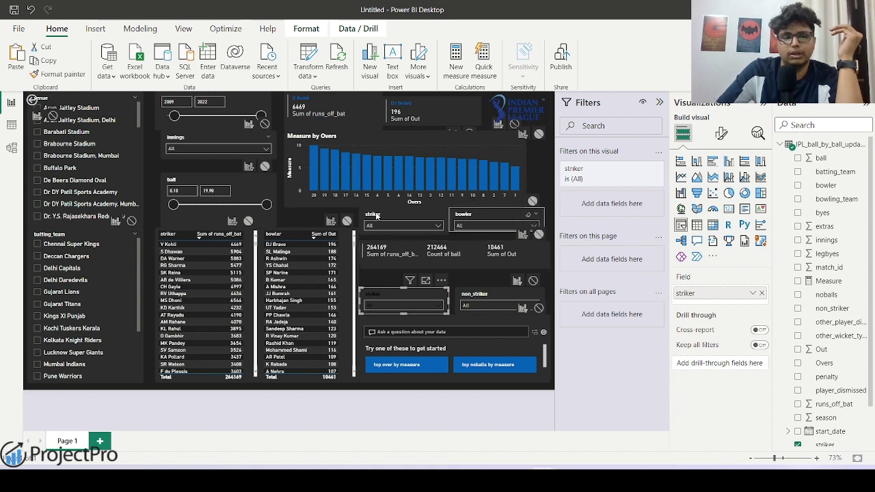
Turn off the editing of visual interactions on the report page
left_click(306, 28)
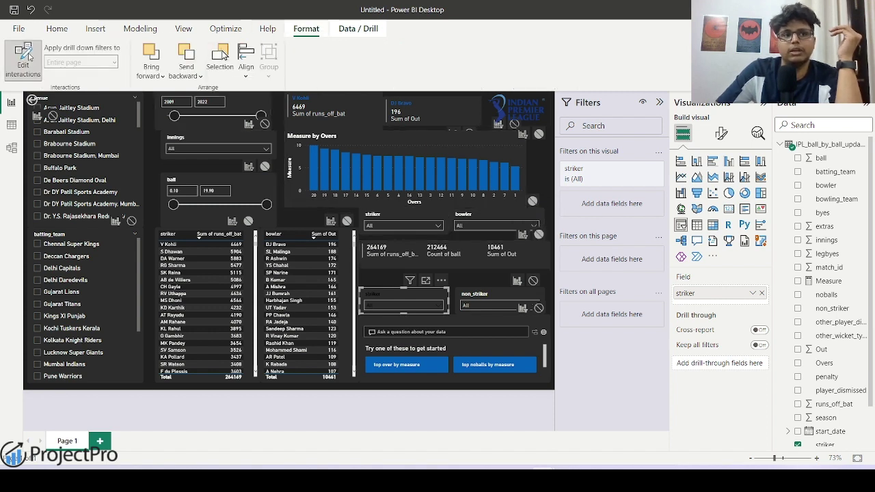
left_click(23, 59)
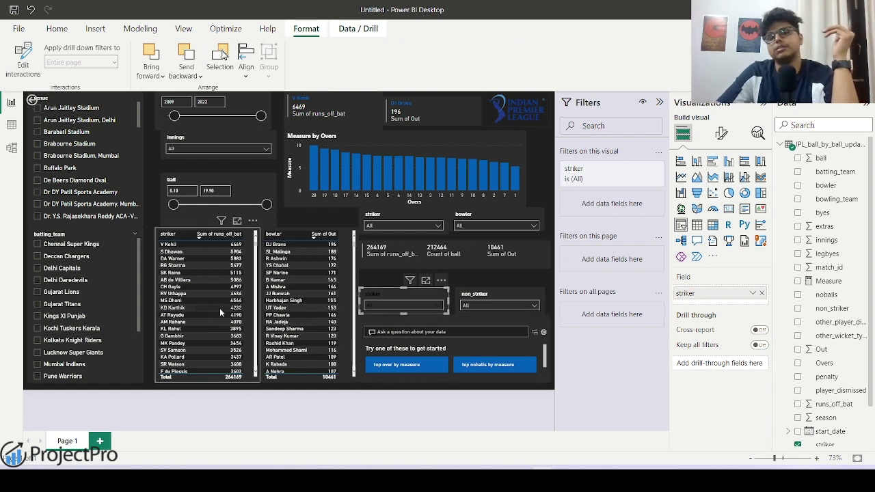